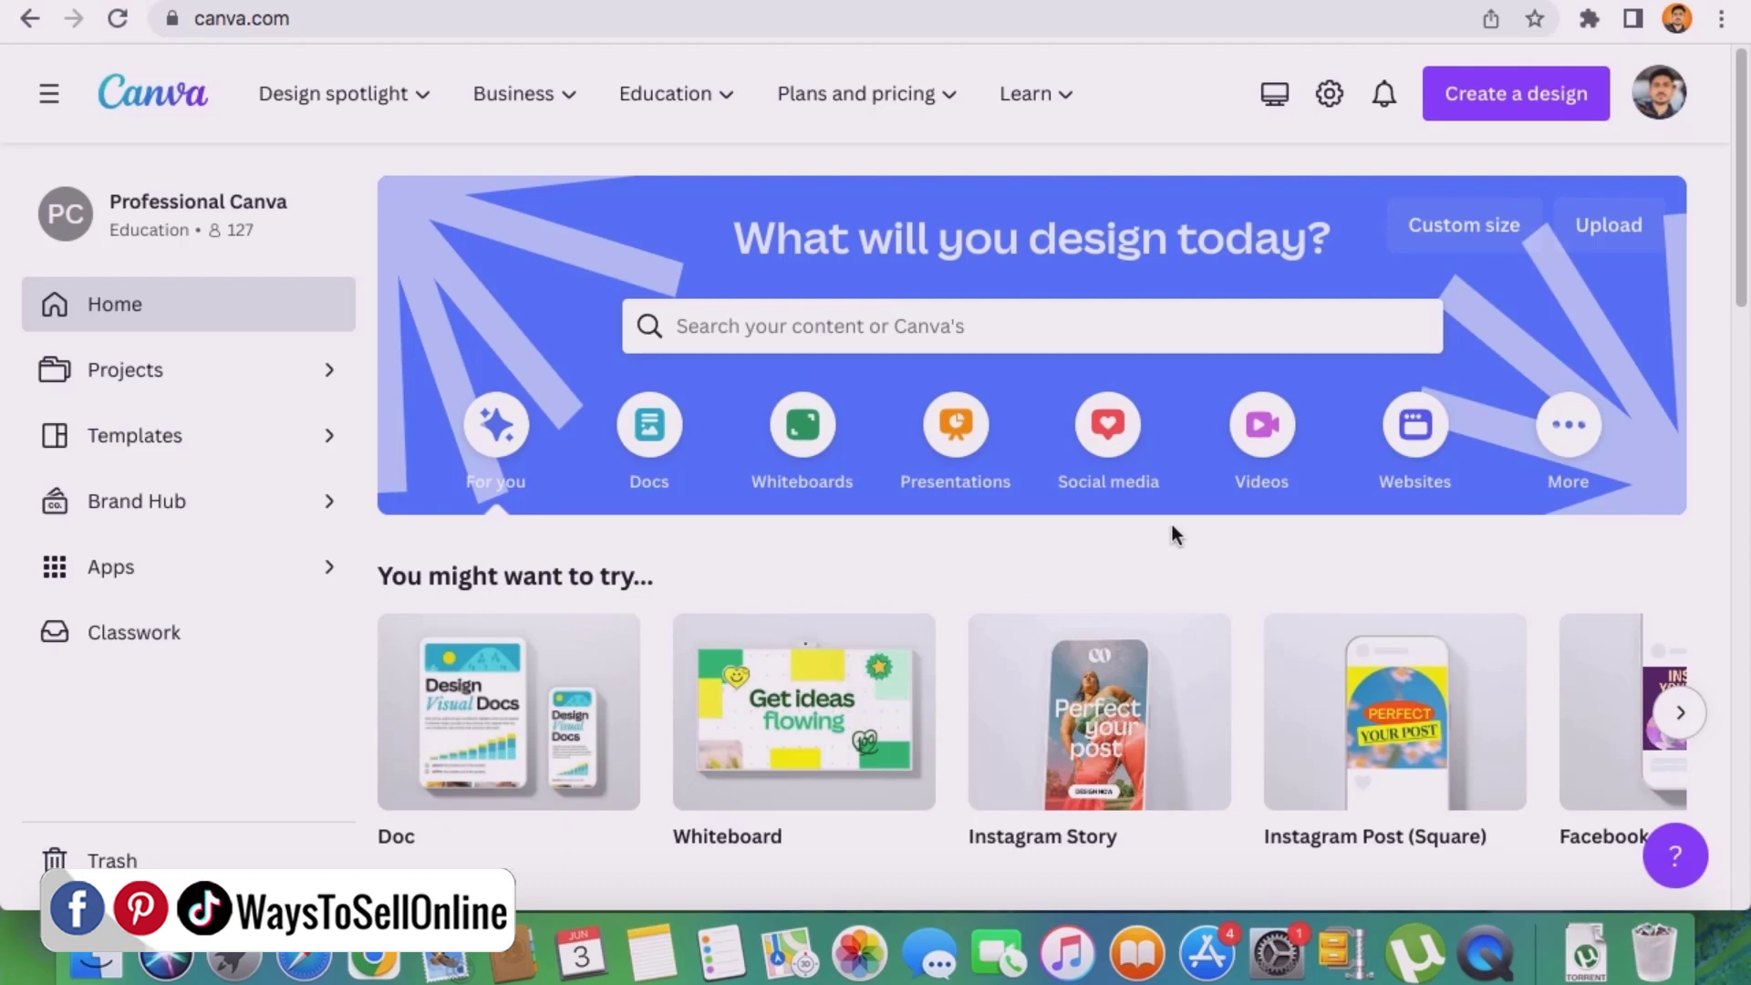
Search Canva templates for 'instagram reel' and preview the purple and green Gadgets reel template.
{"action": "scroll", "coordinate": [1185, 556], "scroll_direction": "down", "scroll_amount": 3}
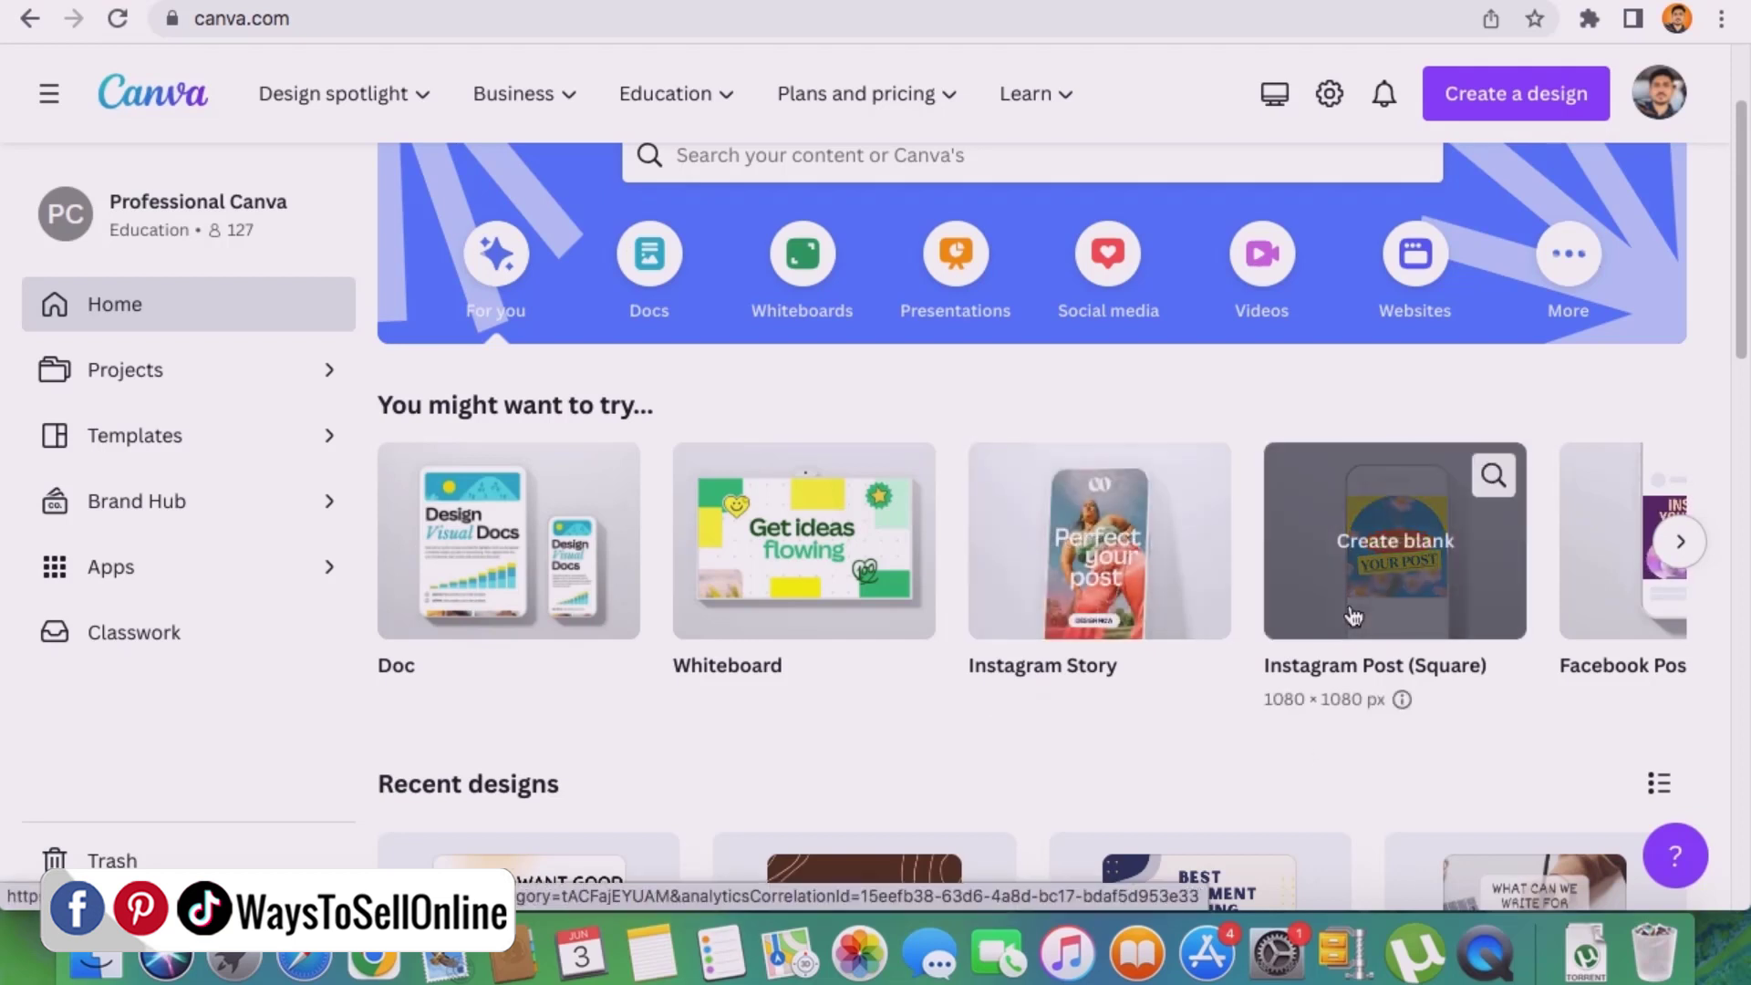
{"action": "scroll", "coordinate": [1353, 616], "scroll_direction": "right", "scroll_amount": 5}
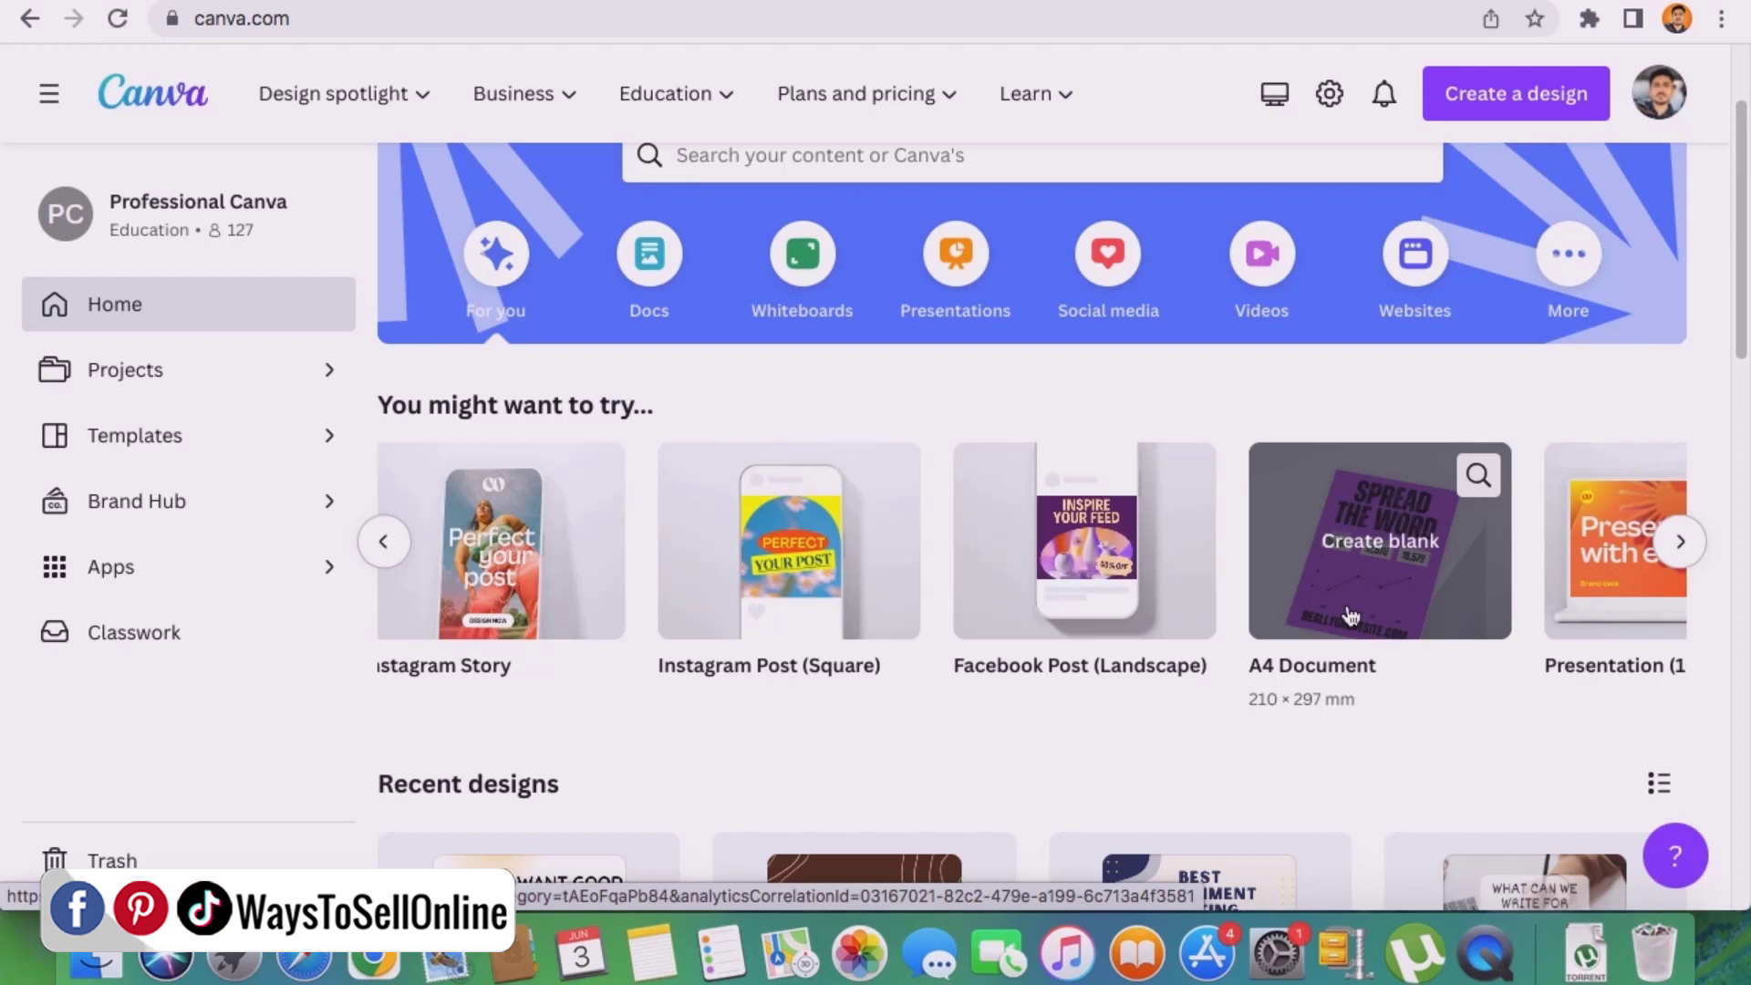
{"action": "scroll", "coordinate": [1082, 392], "scroll_direction": "up", "scroll_amount": 3}
{"action": "left_click", "coordinate": [1063, 325]}
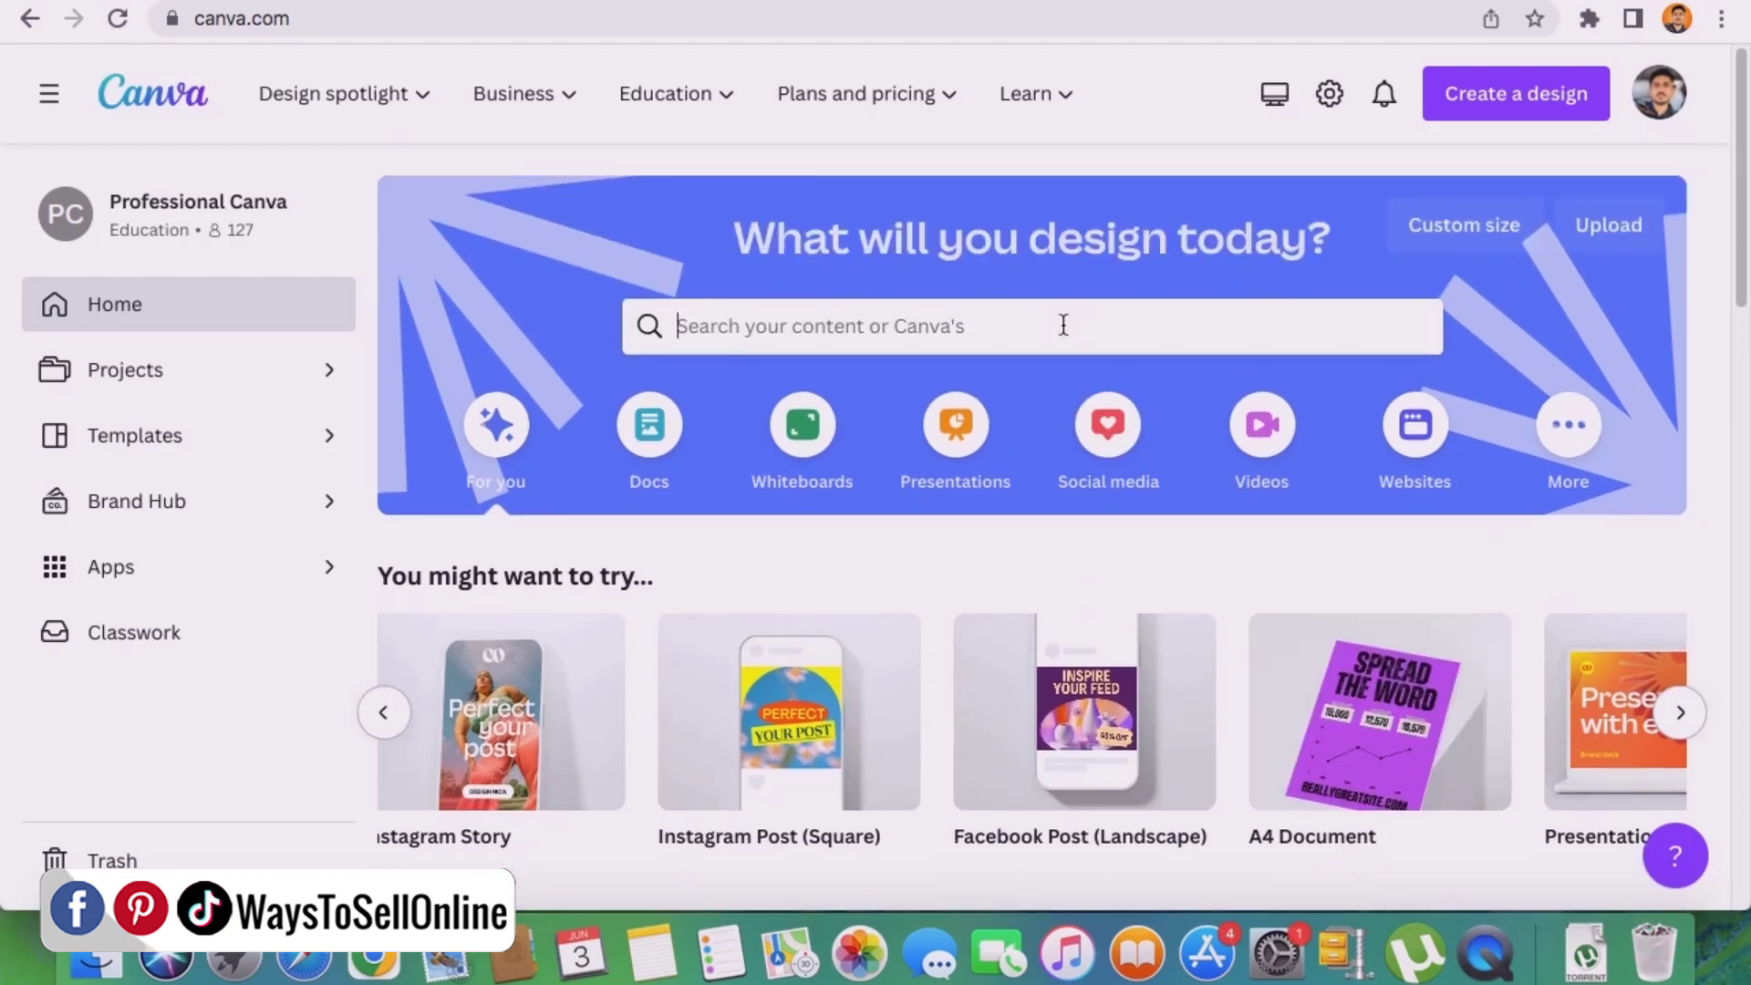
{"action": "type", "text": "instagram reel"}
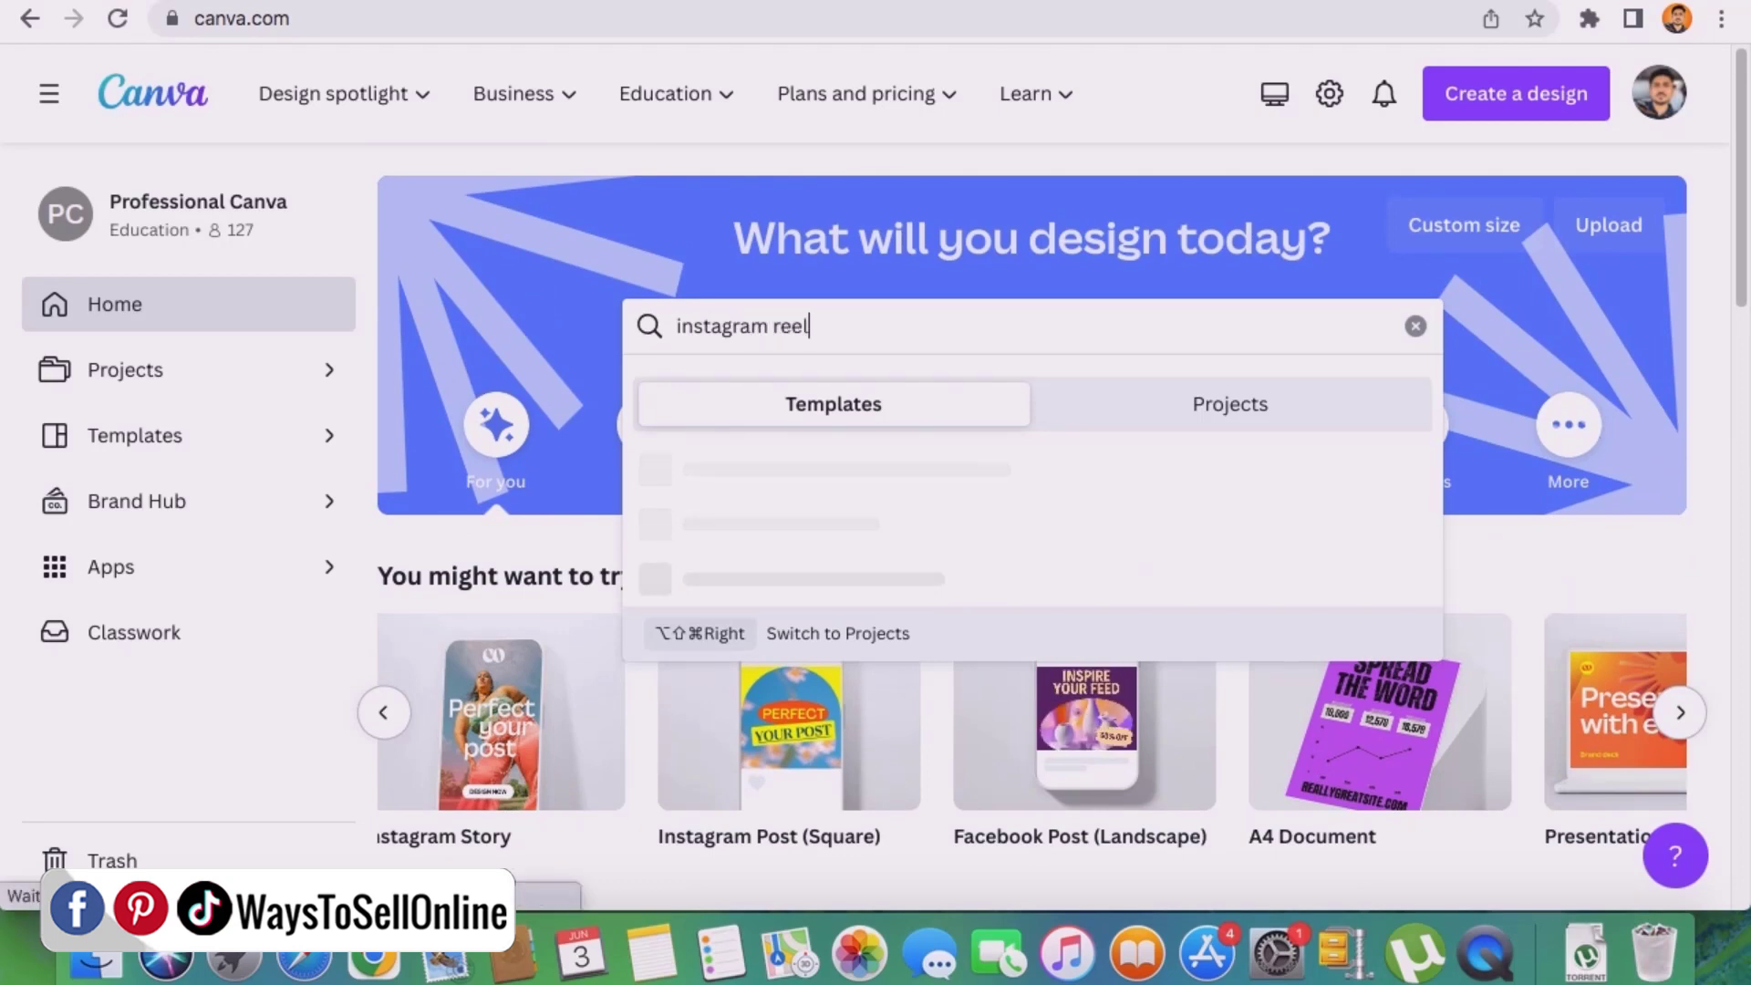
{"action": "key", "text": "Return"}
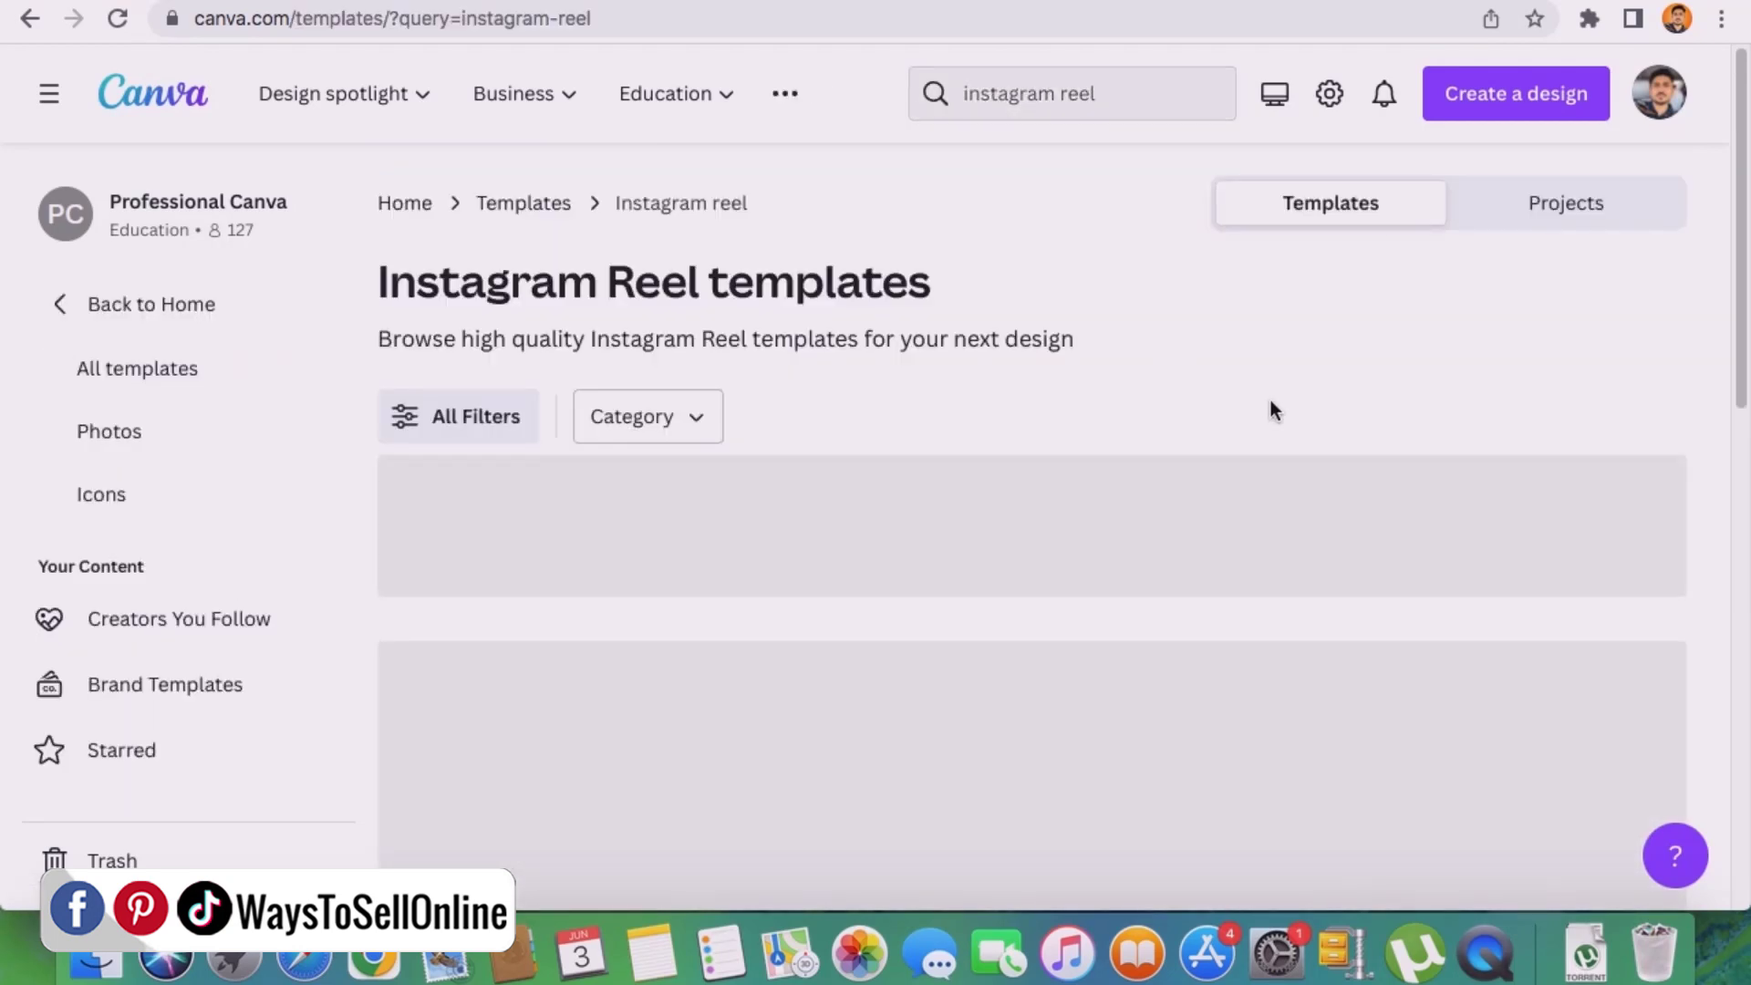
{"action": "scroll", "coordinate": [1315, 469], "scroll_direction": "down", "scroll_amount": 3}
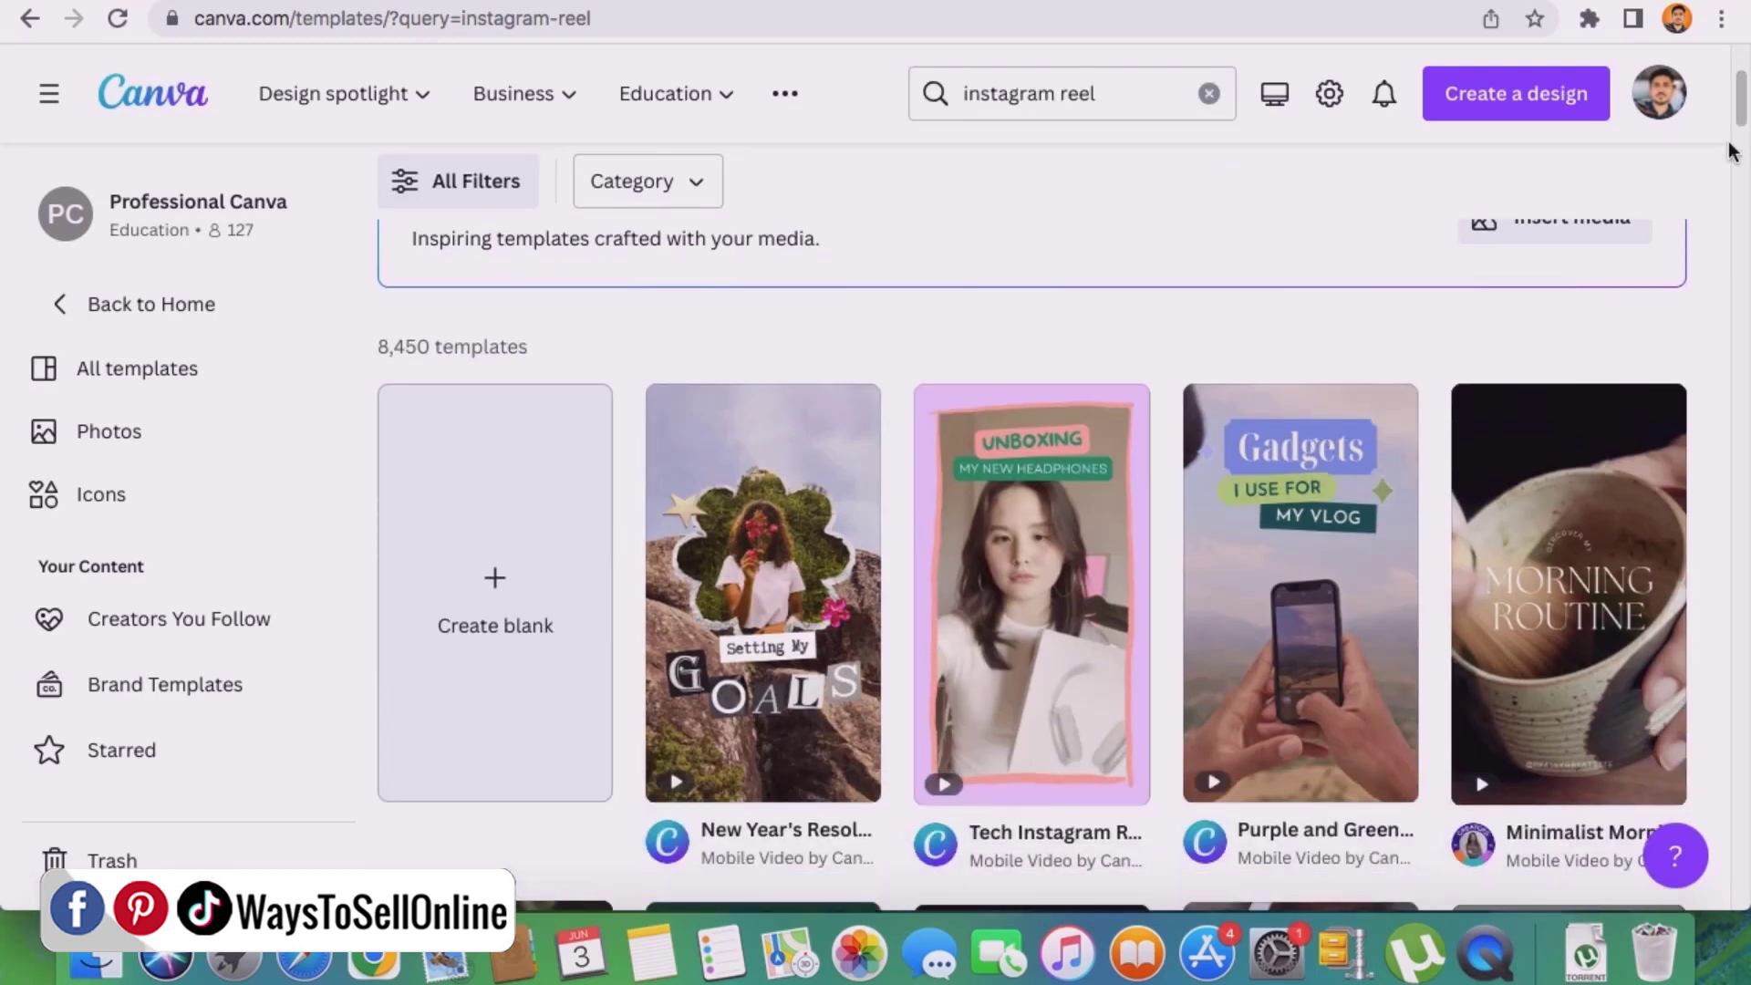
{"action": "left_click", "coordinate": [1279, 609]}
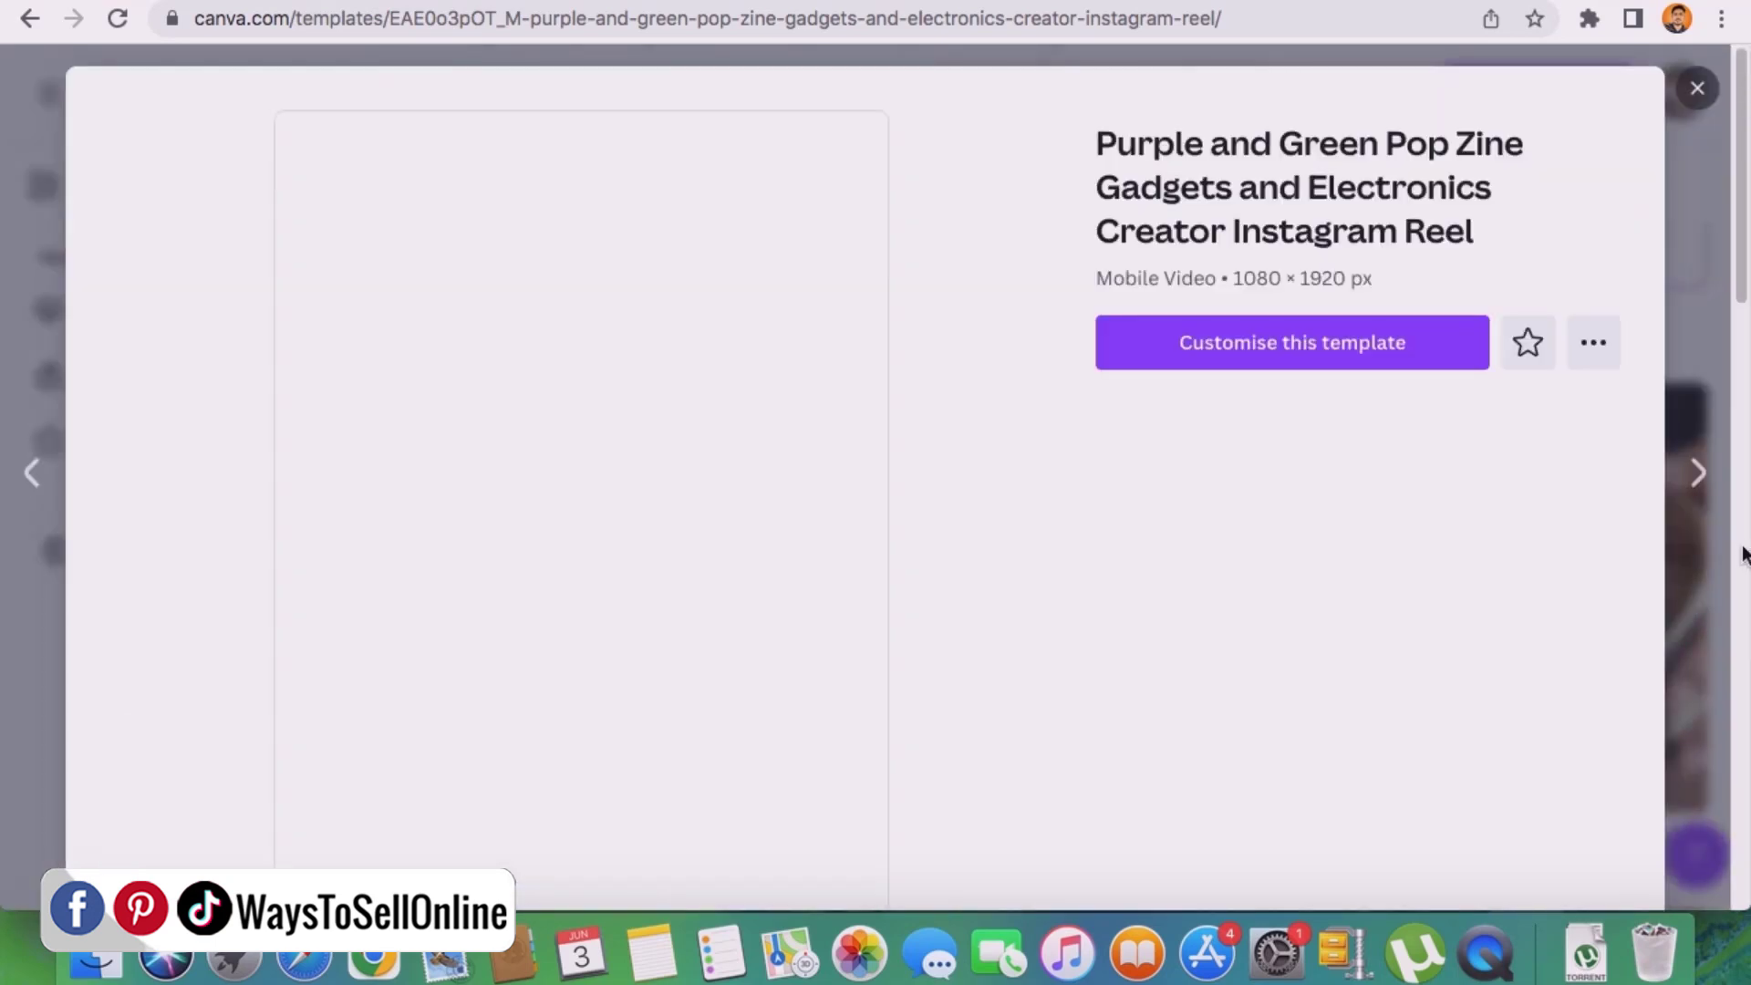
Customise the Gadgets reel template and move the playhead to the fifth clip, about 2 seconds in.
{"action": "left_click", "coordinate": [1293, 347]}
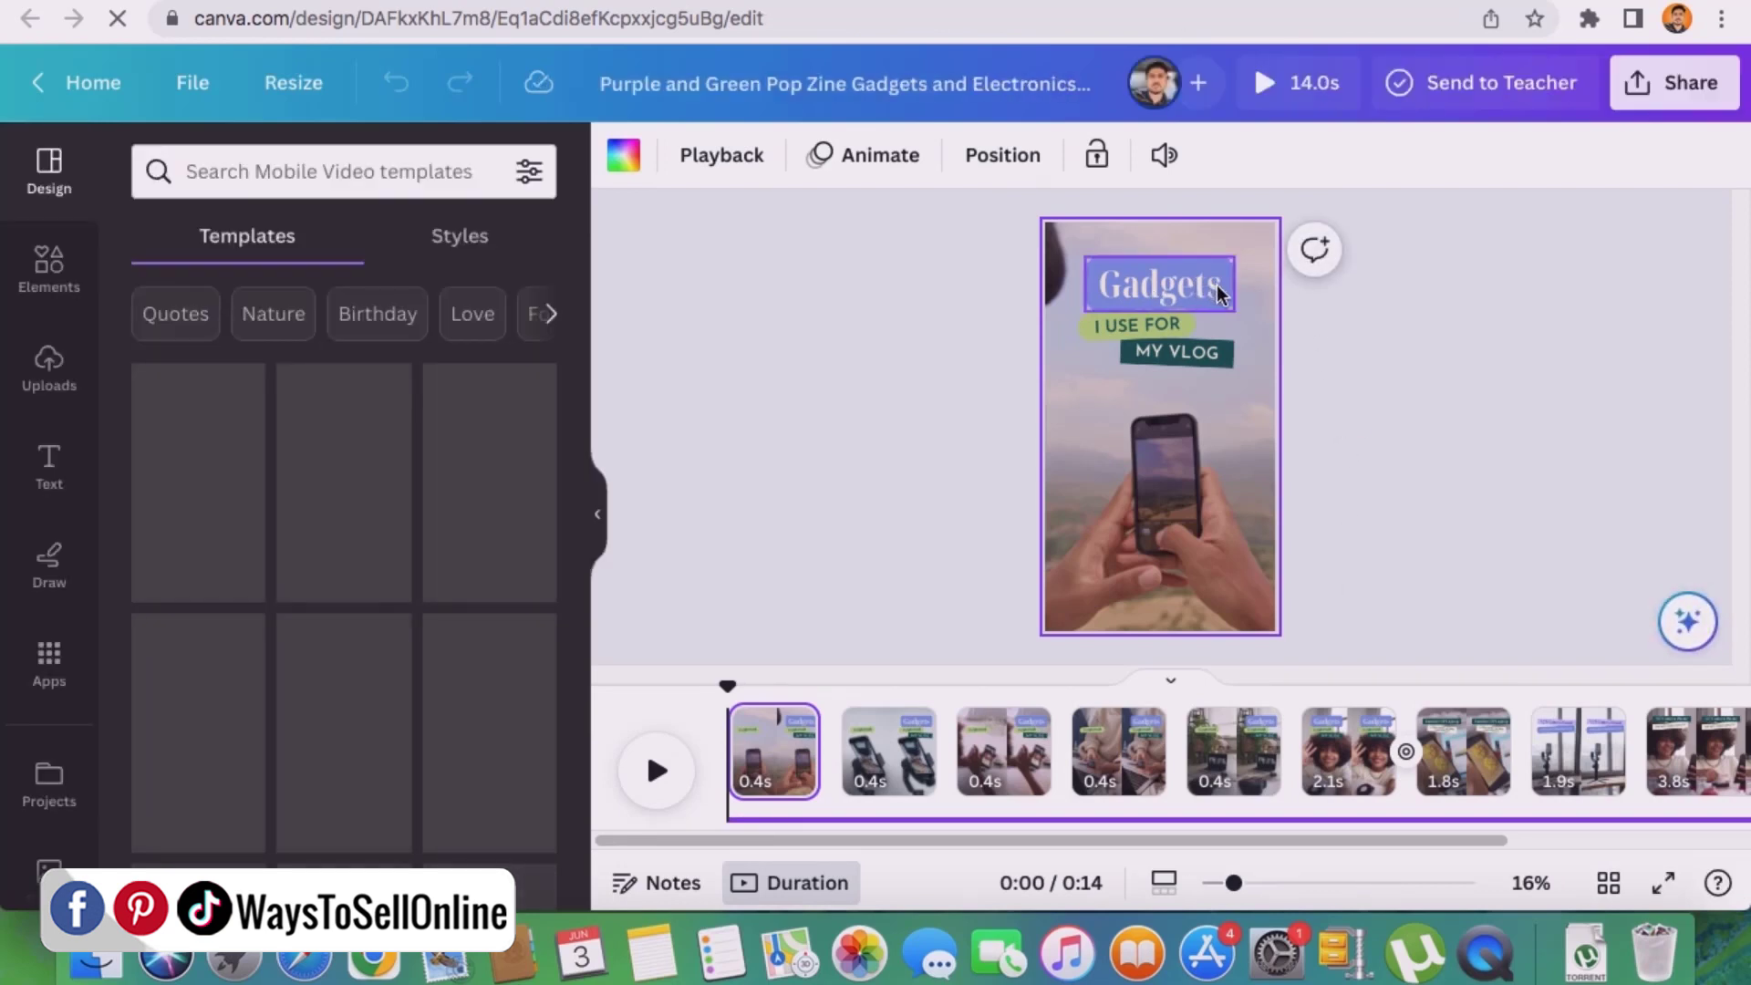
{"action": "left_click_drag", "start_coordinate": [729, 686], "coordinate": [1244, 686]}
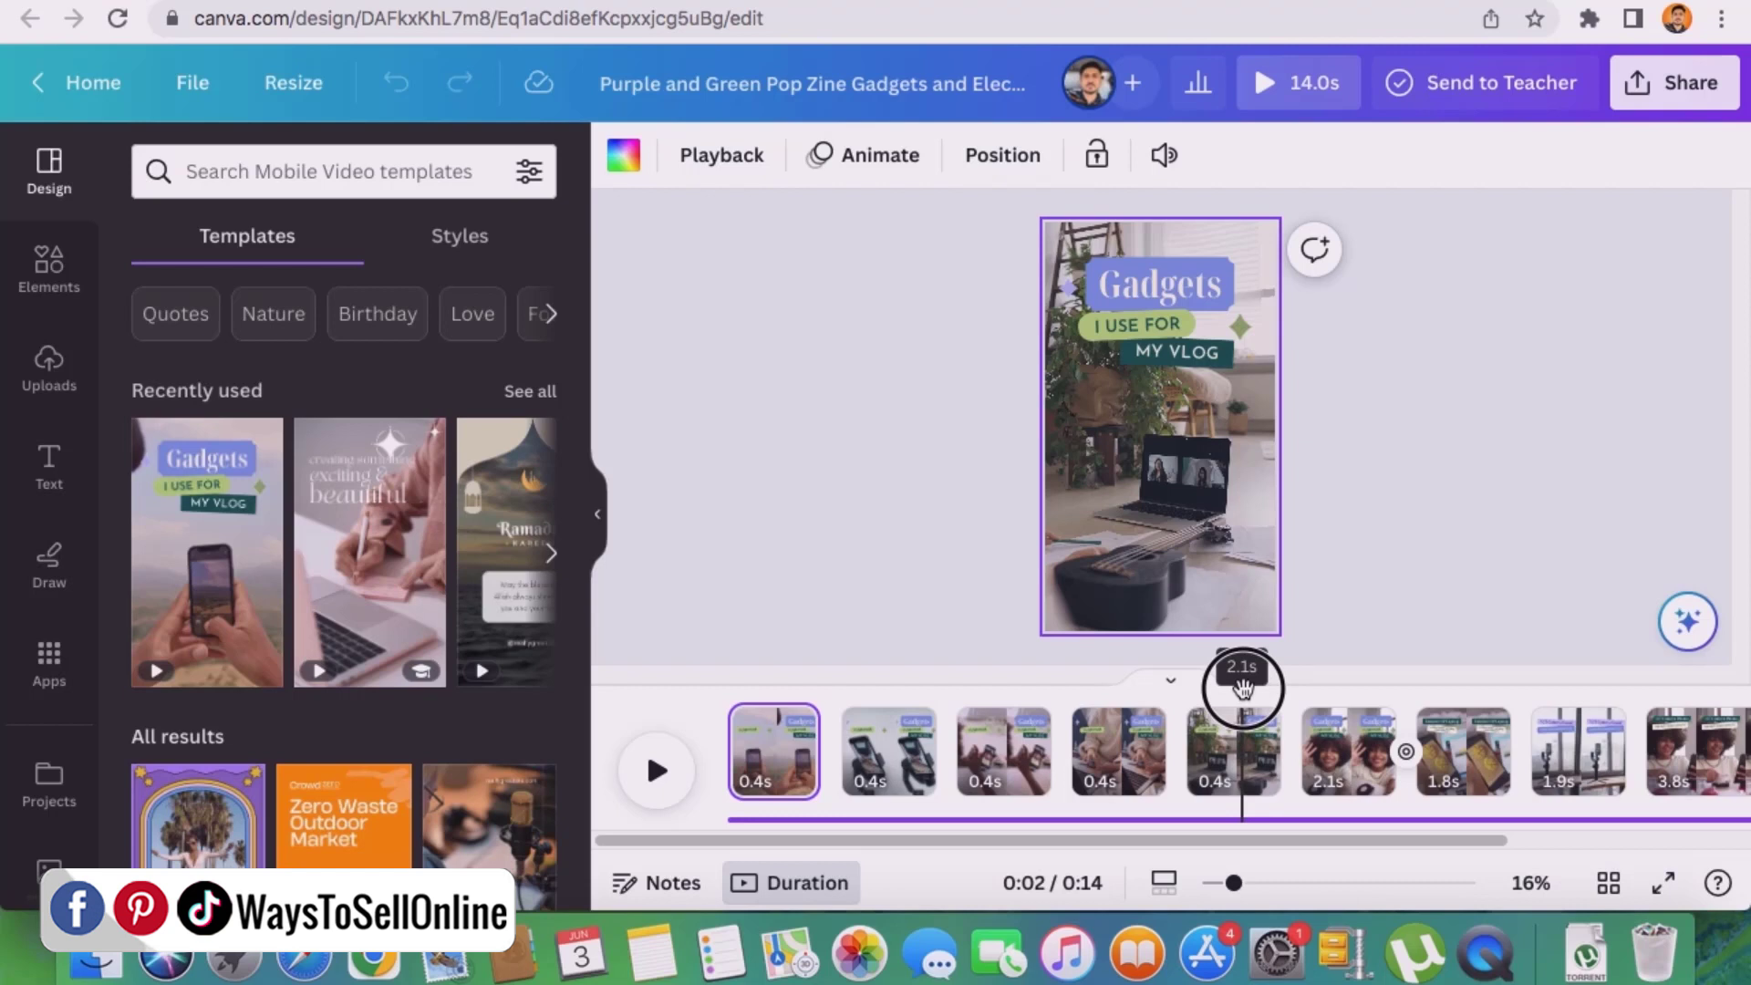
{"action": "left_click_drag", "start_coordinate": [1243, 688], "coordinate": [1242, 686]}
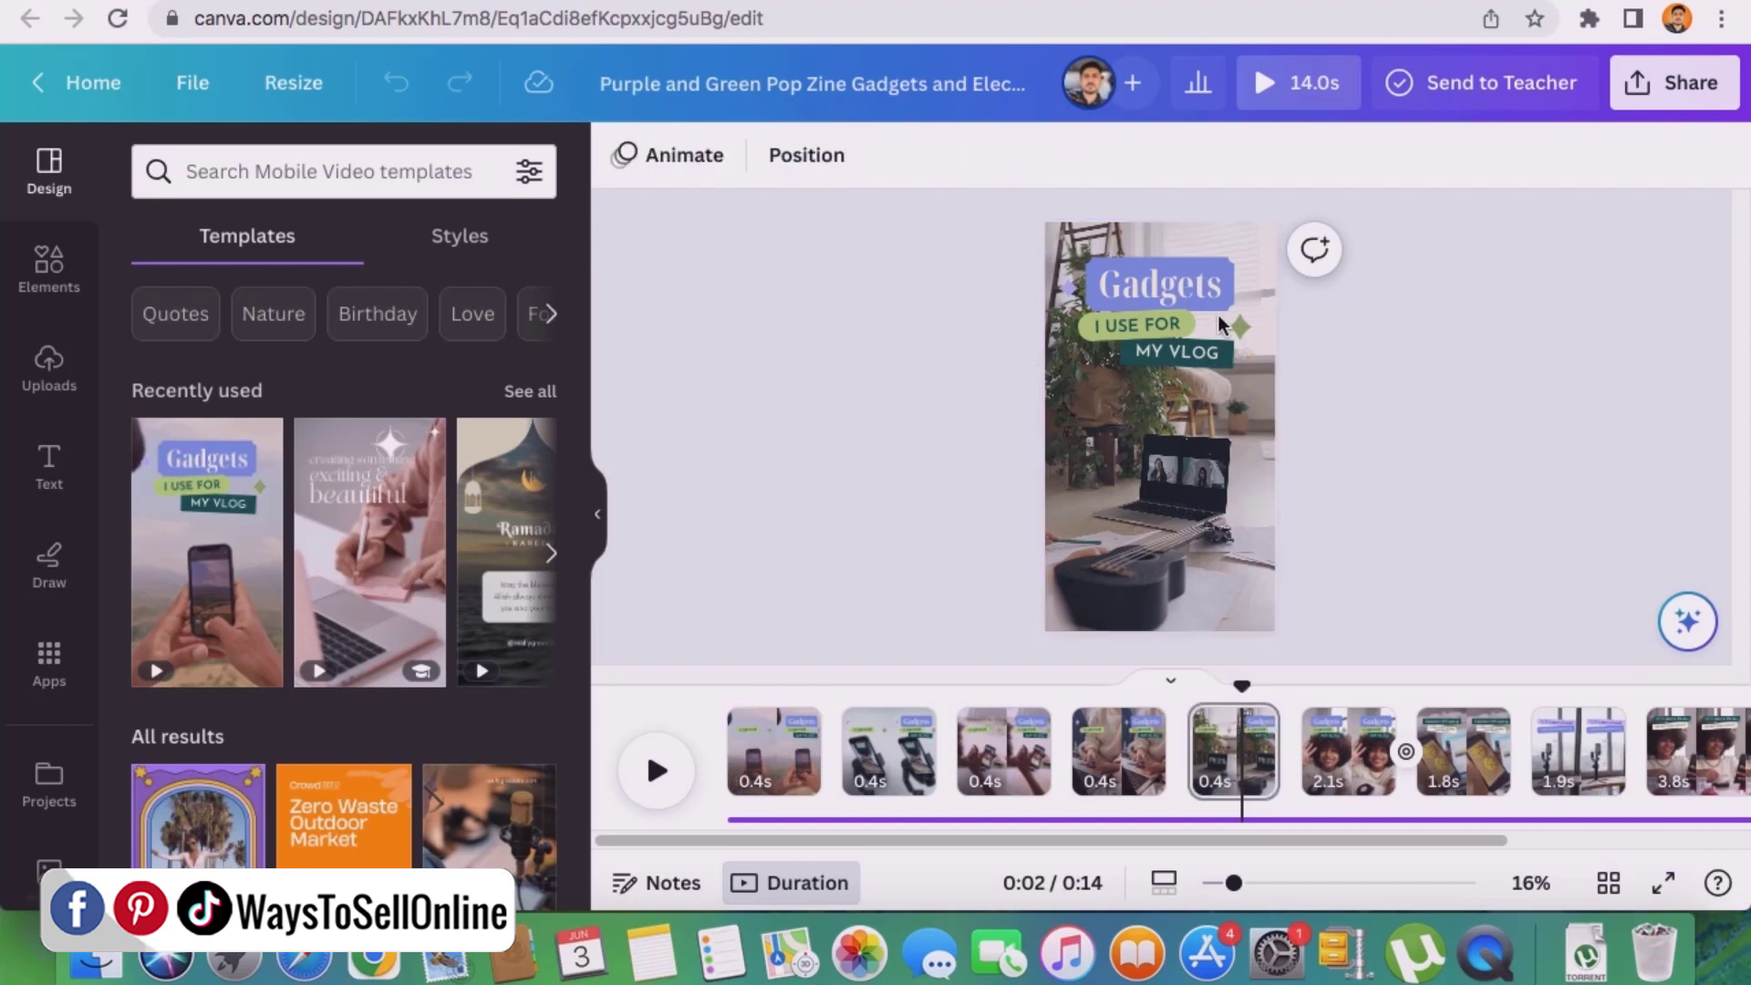
{"action": "scroll", "coordinate": [1222, 326], "scroll_direction": "up", "scroll_amount": 5}
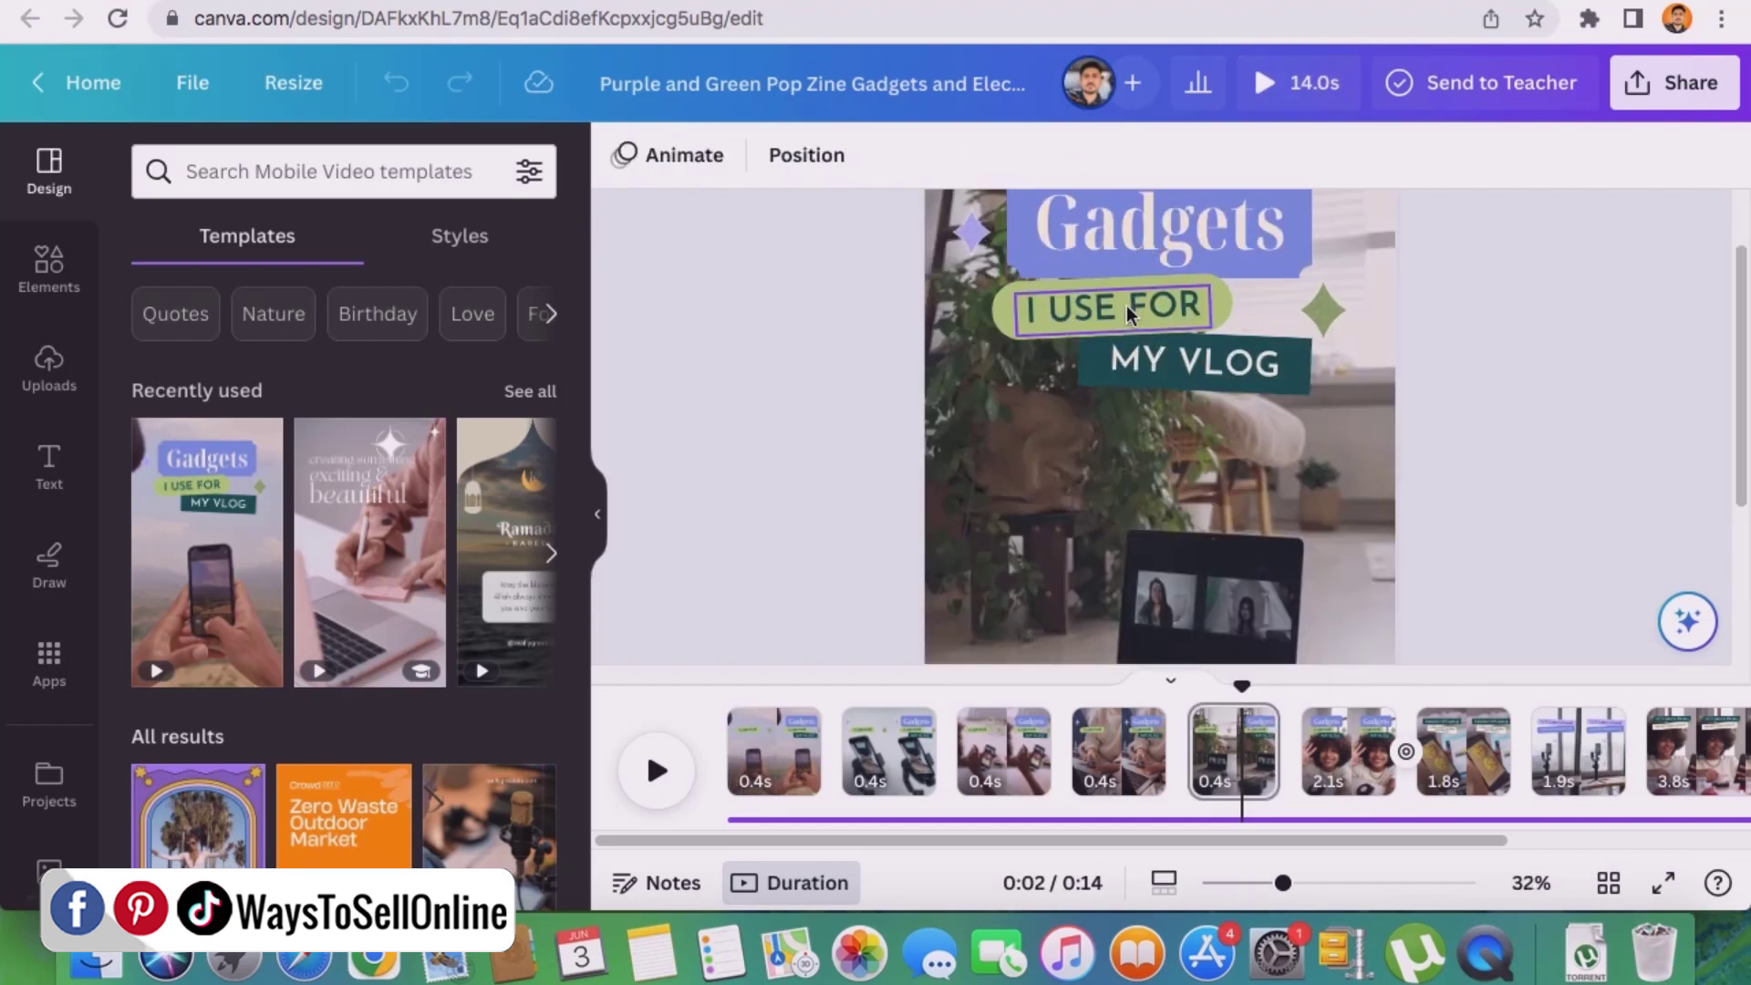
Replace the Gadgets title with the creator's name, change 'I USE FOR' to 'YOUTUBE', then return to Pinterest.
{"action": "double_click", "coordinate": [1174, 245]}
{"action": "type", "text": "Uzair"}
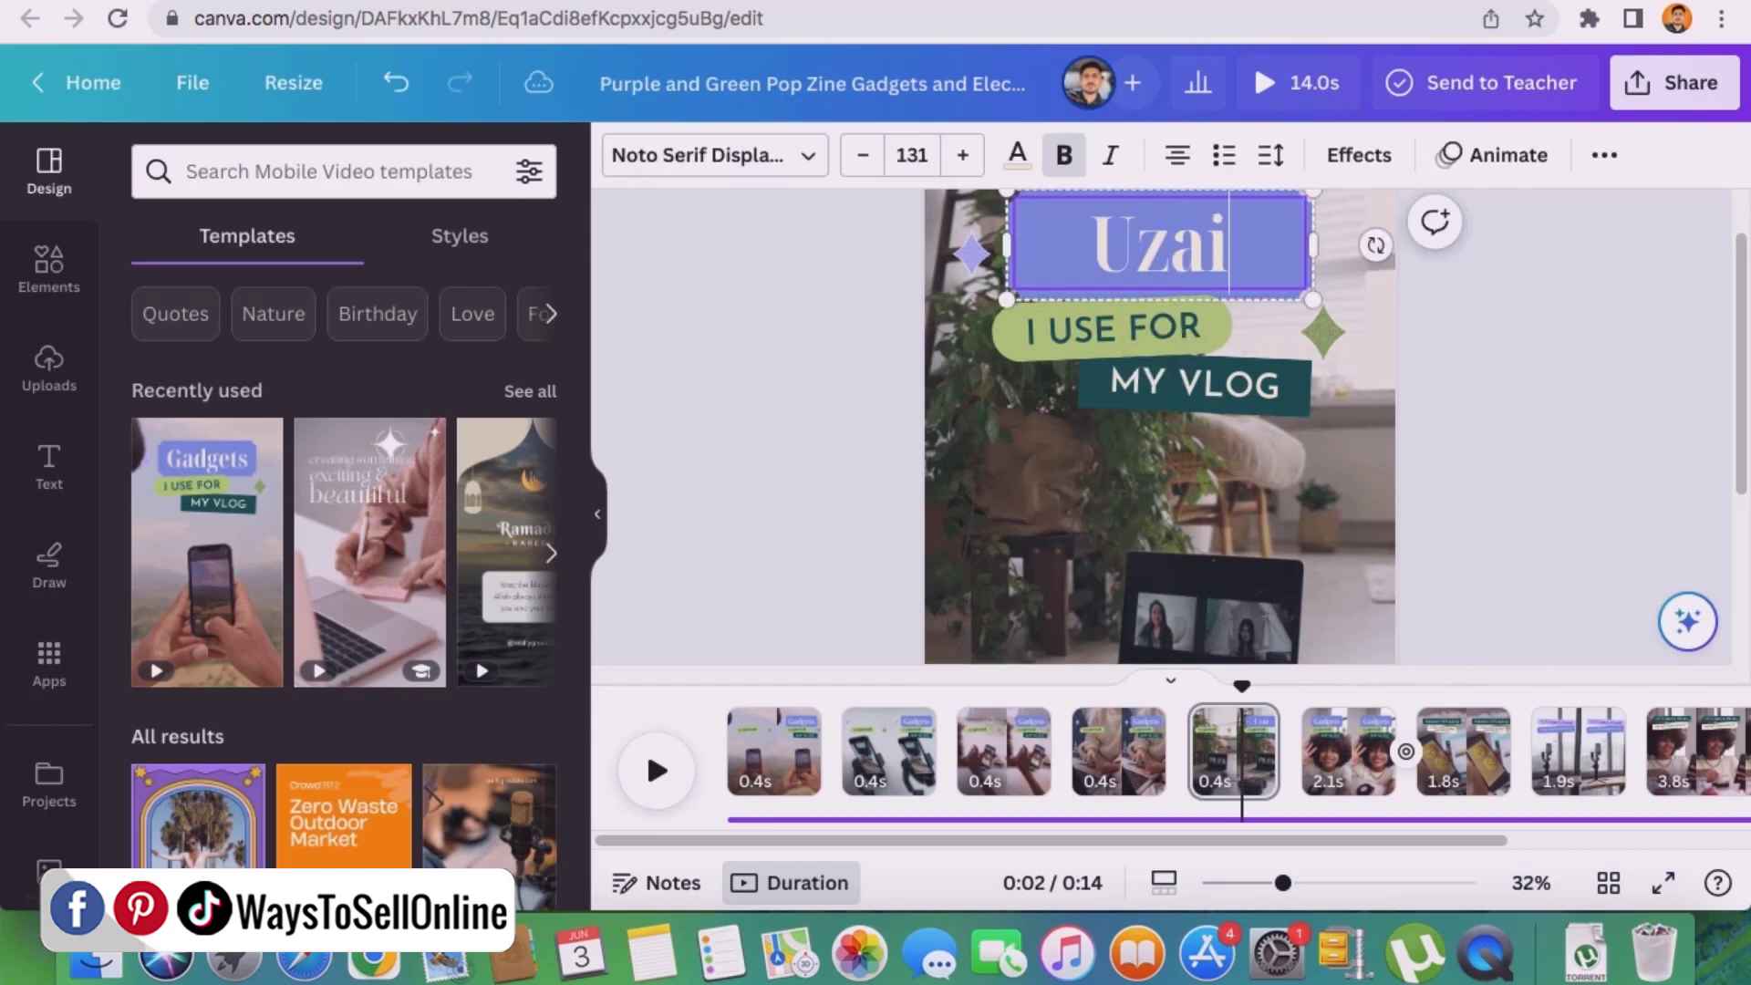
{"action": "double_click", "coordinate": [1121, 342]}
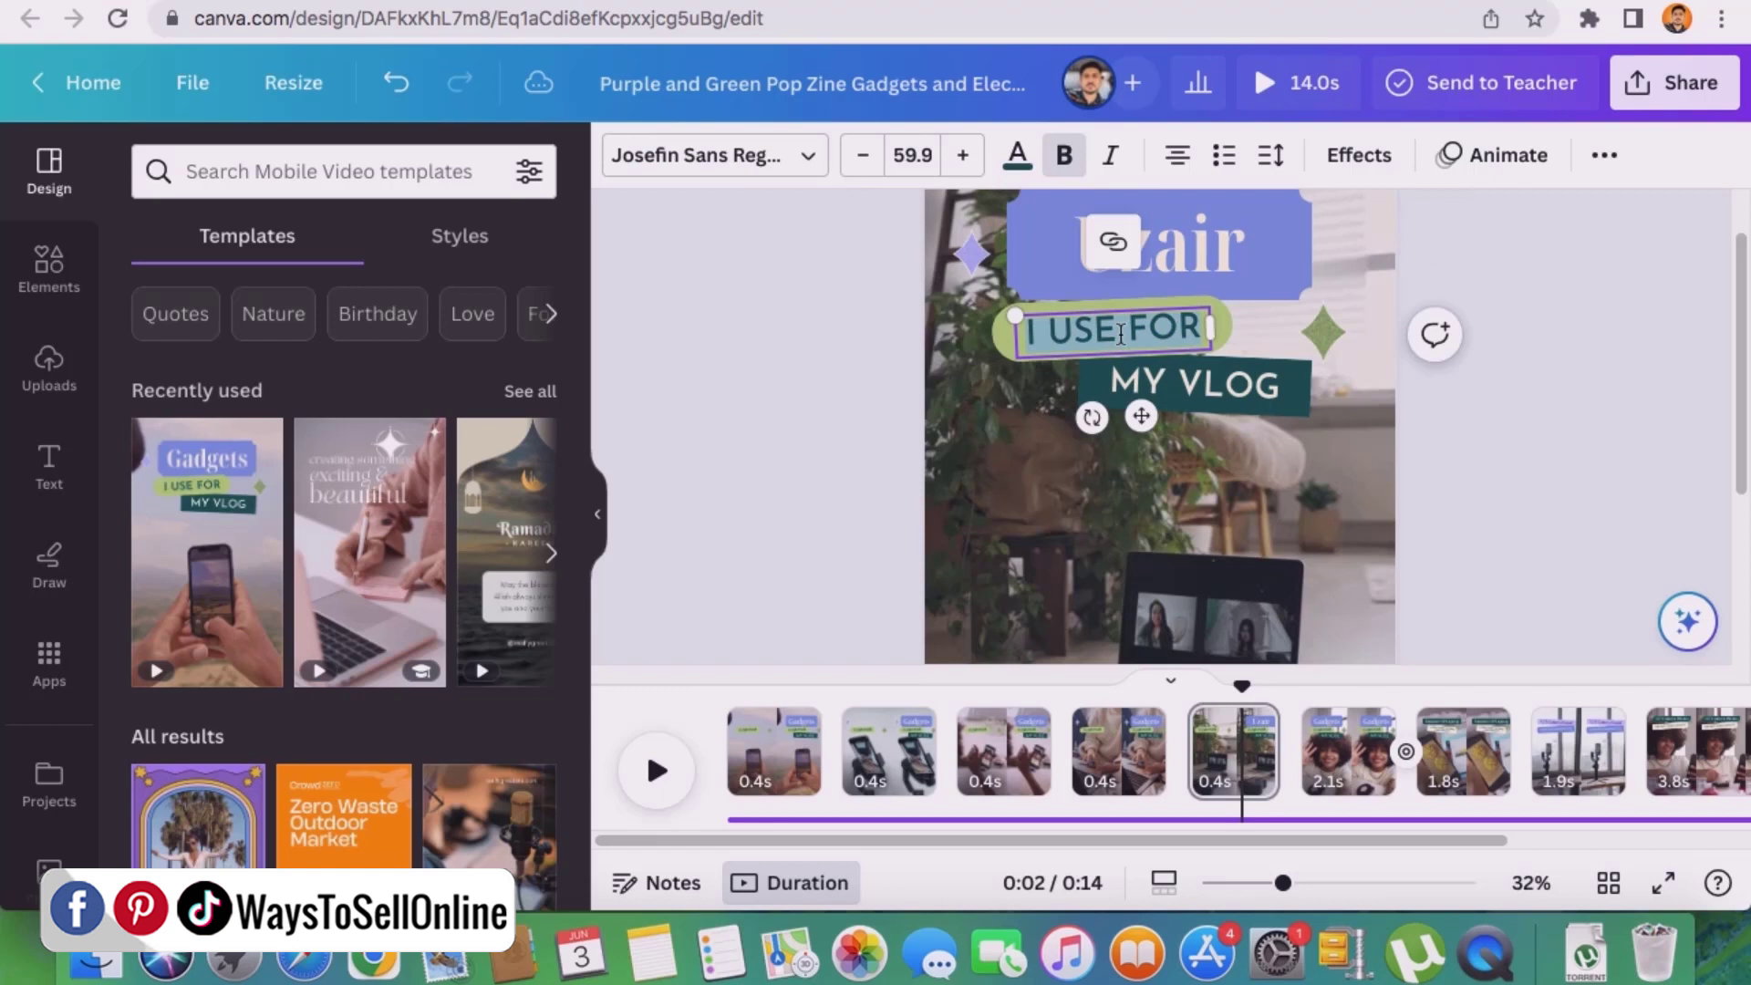
{"action": "type", "text": "YOUTUBE"}
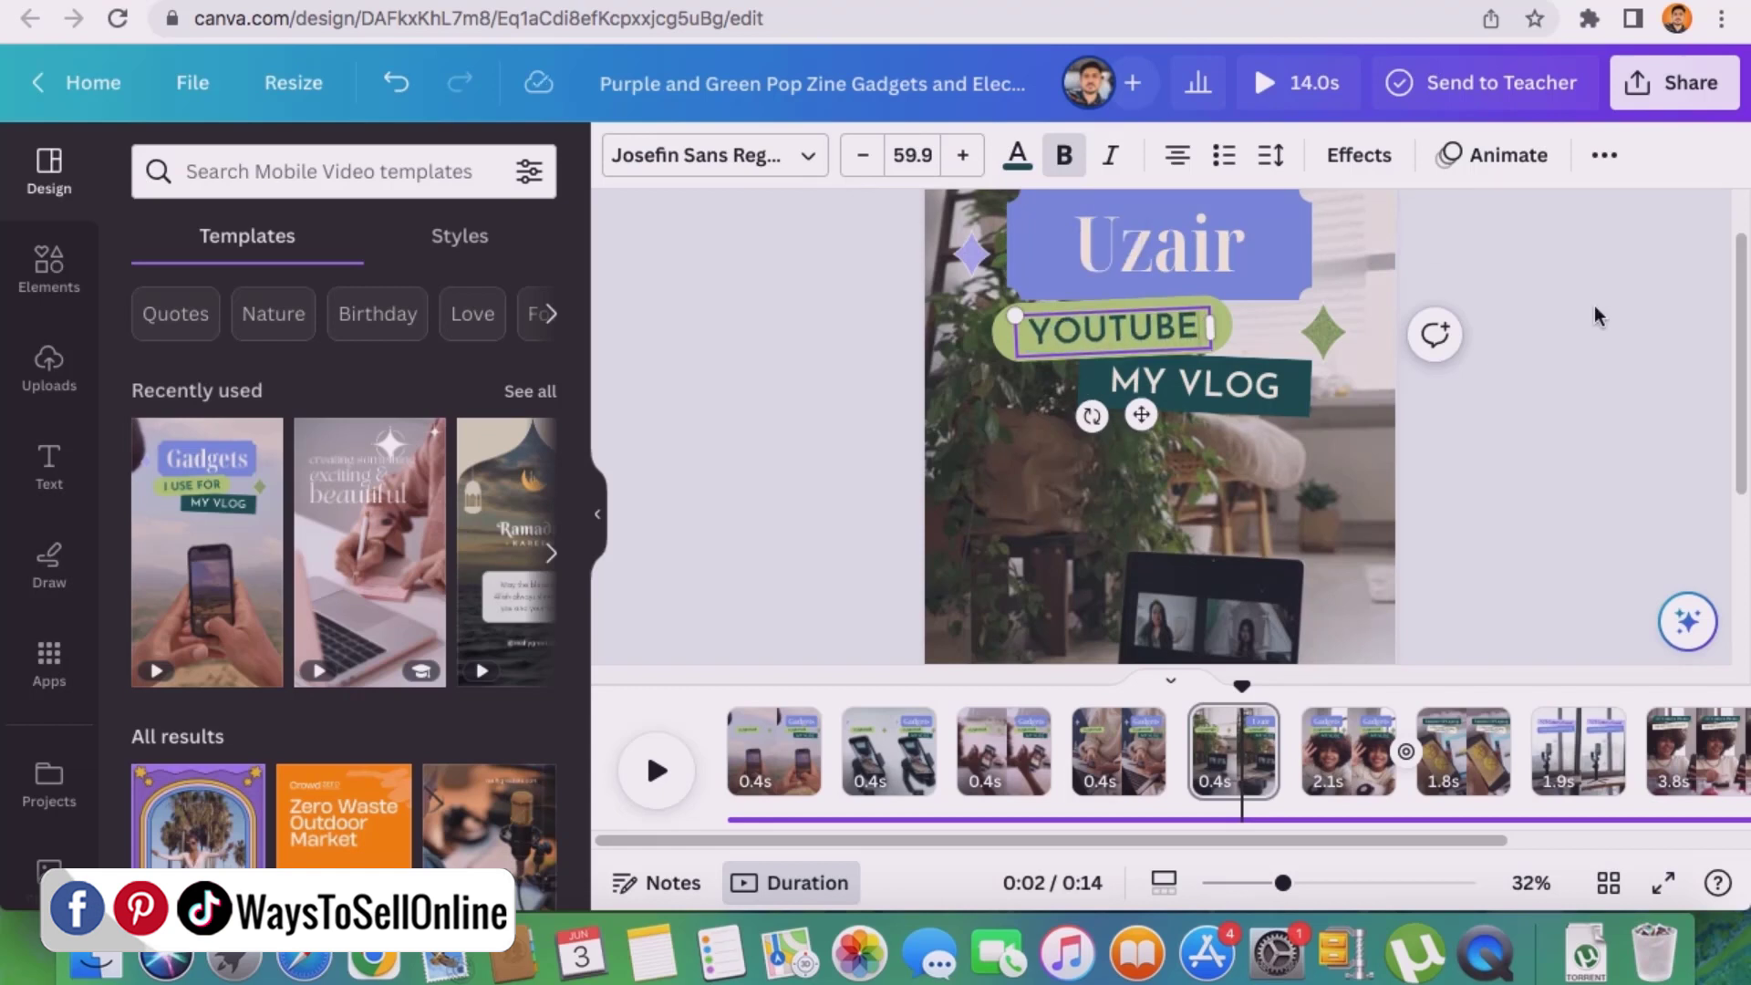
{"action": "left_click", "coordinate": [1603, 394]}
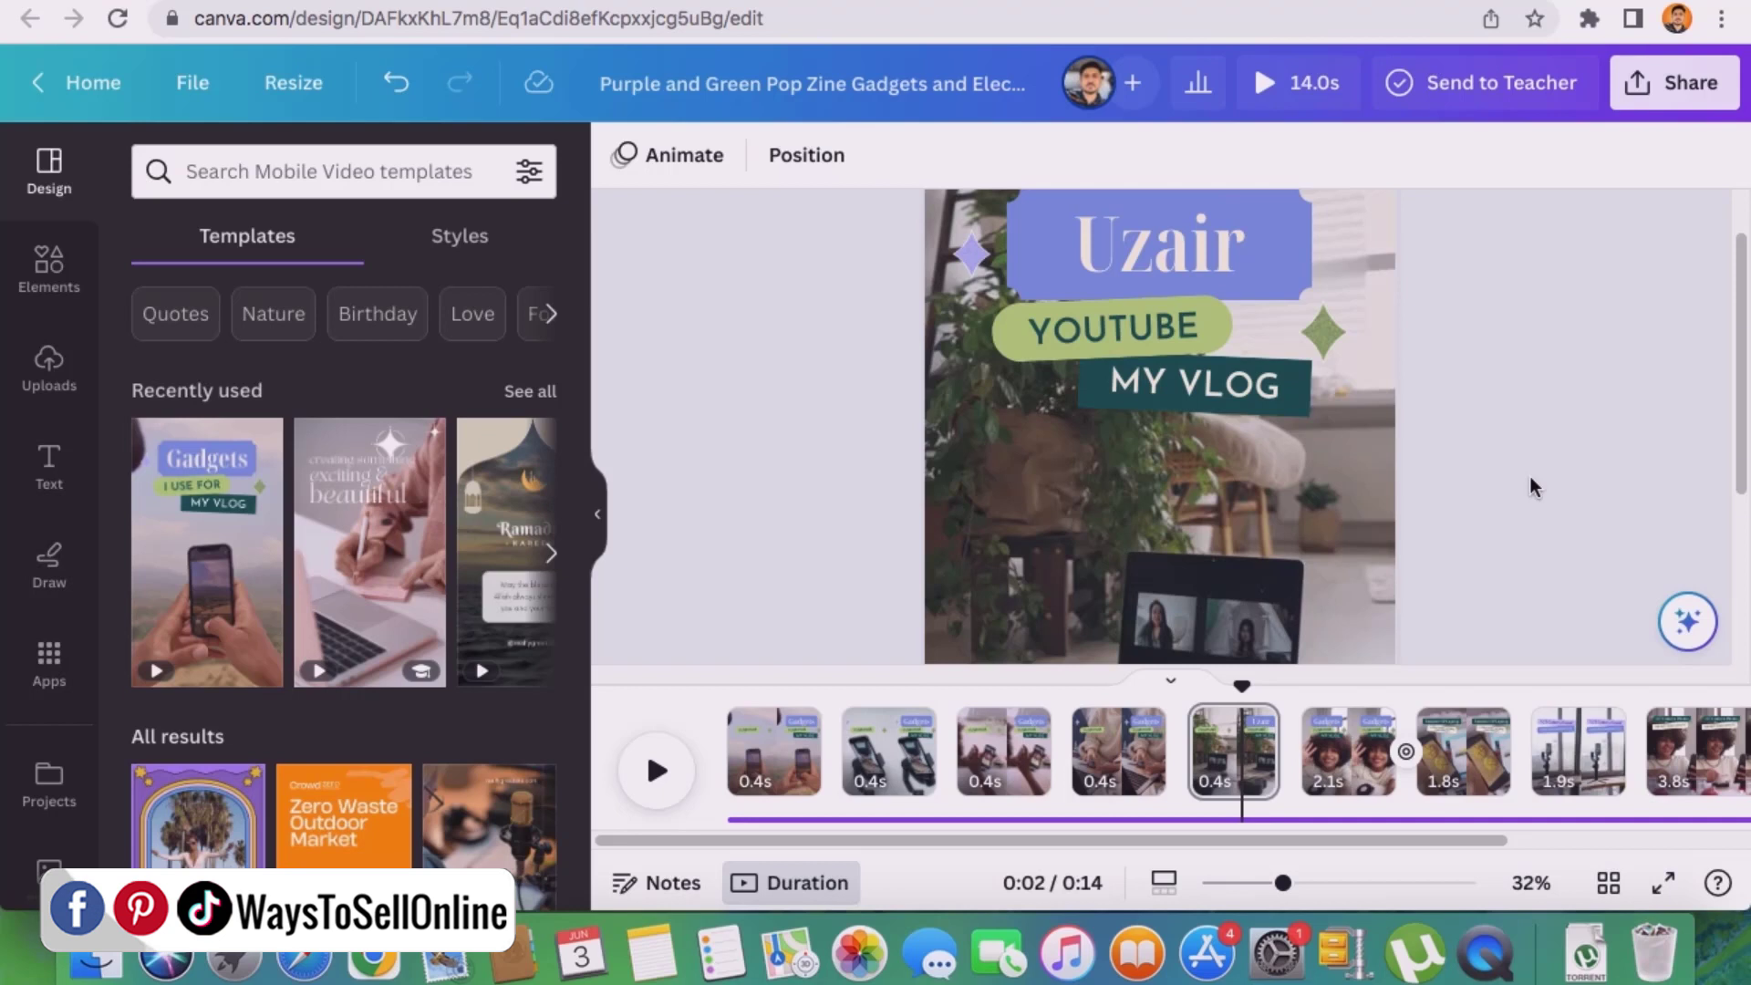
{"action": "scroll", "coordinate": [365, 456], "scroll_direction": "down", "scroll_amount": 3}
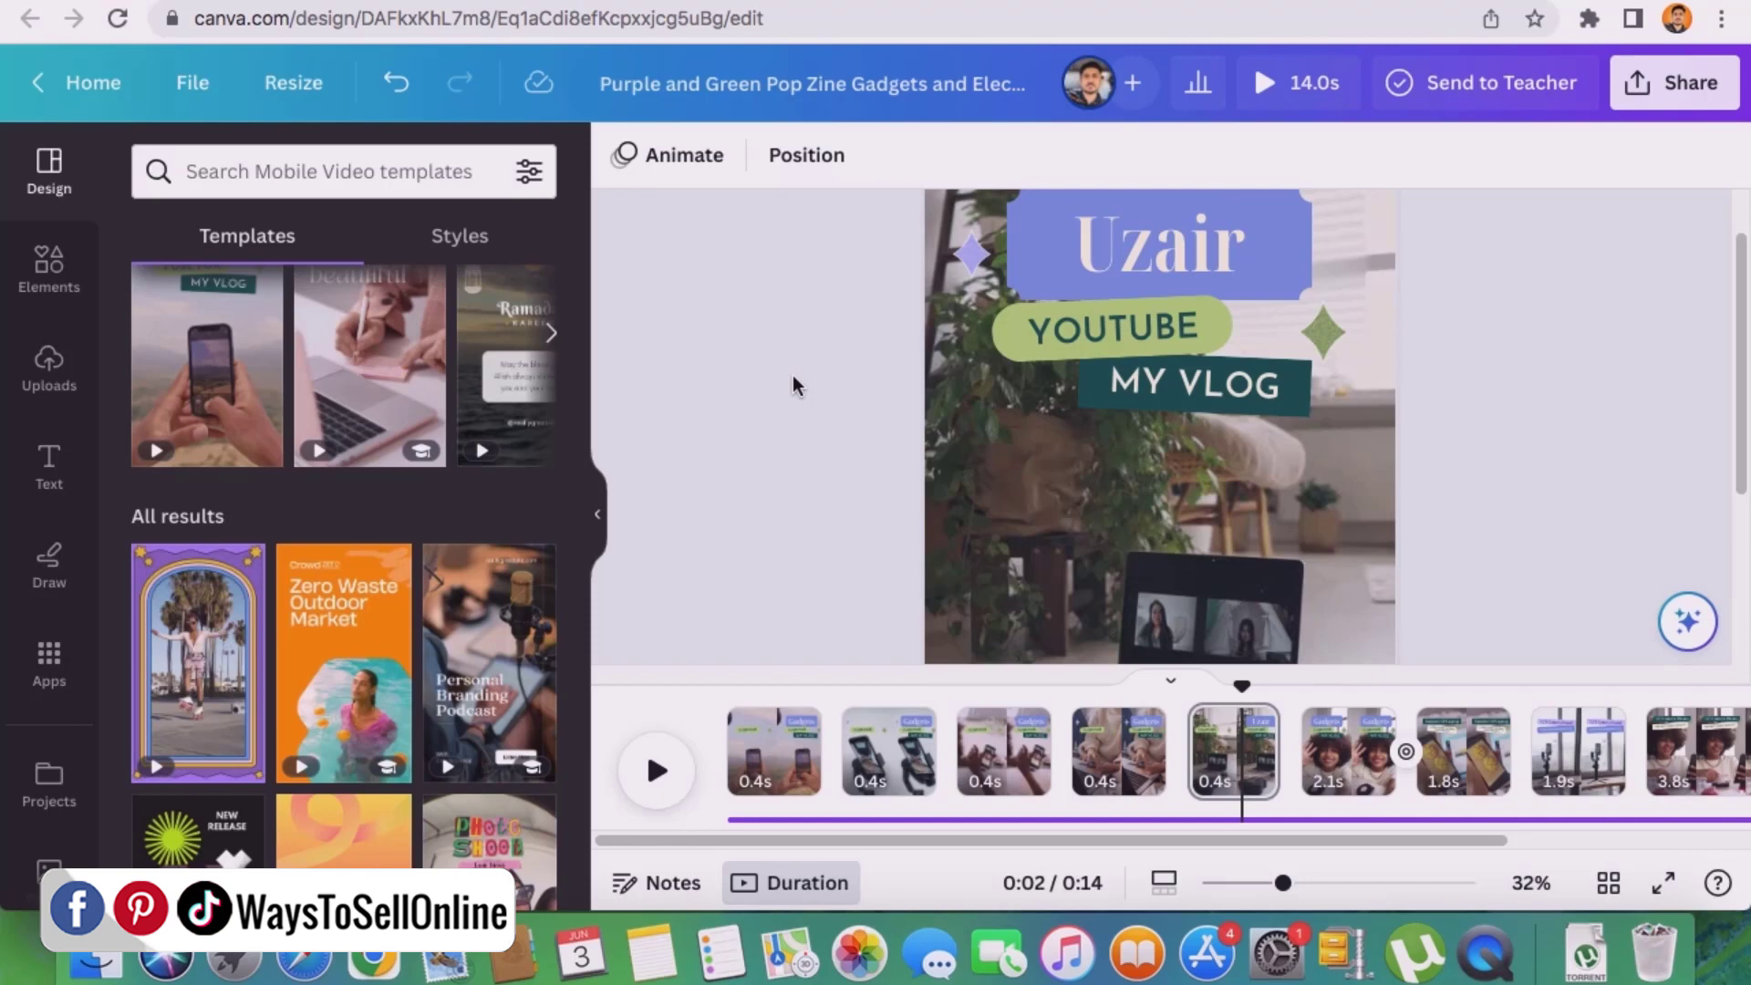
{"action": "key", "text": "super+bracketleft"}
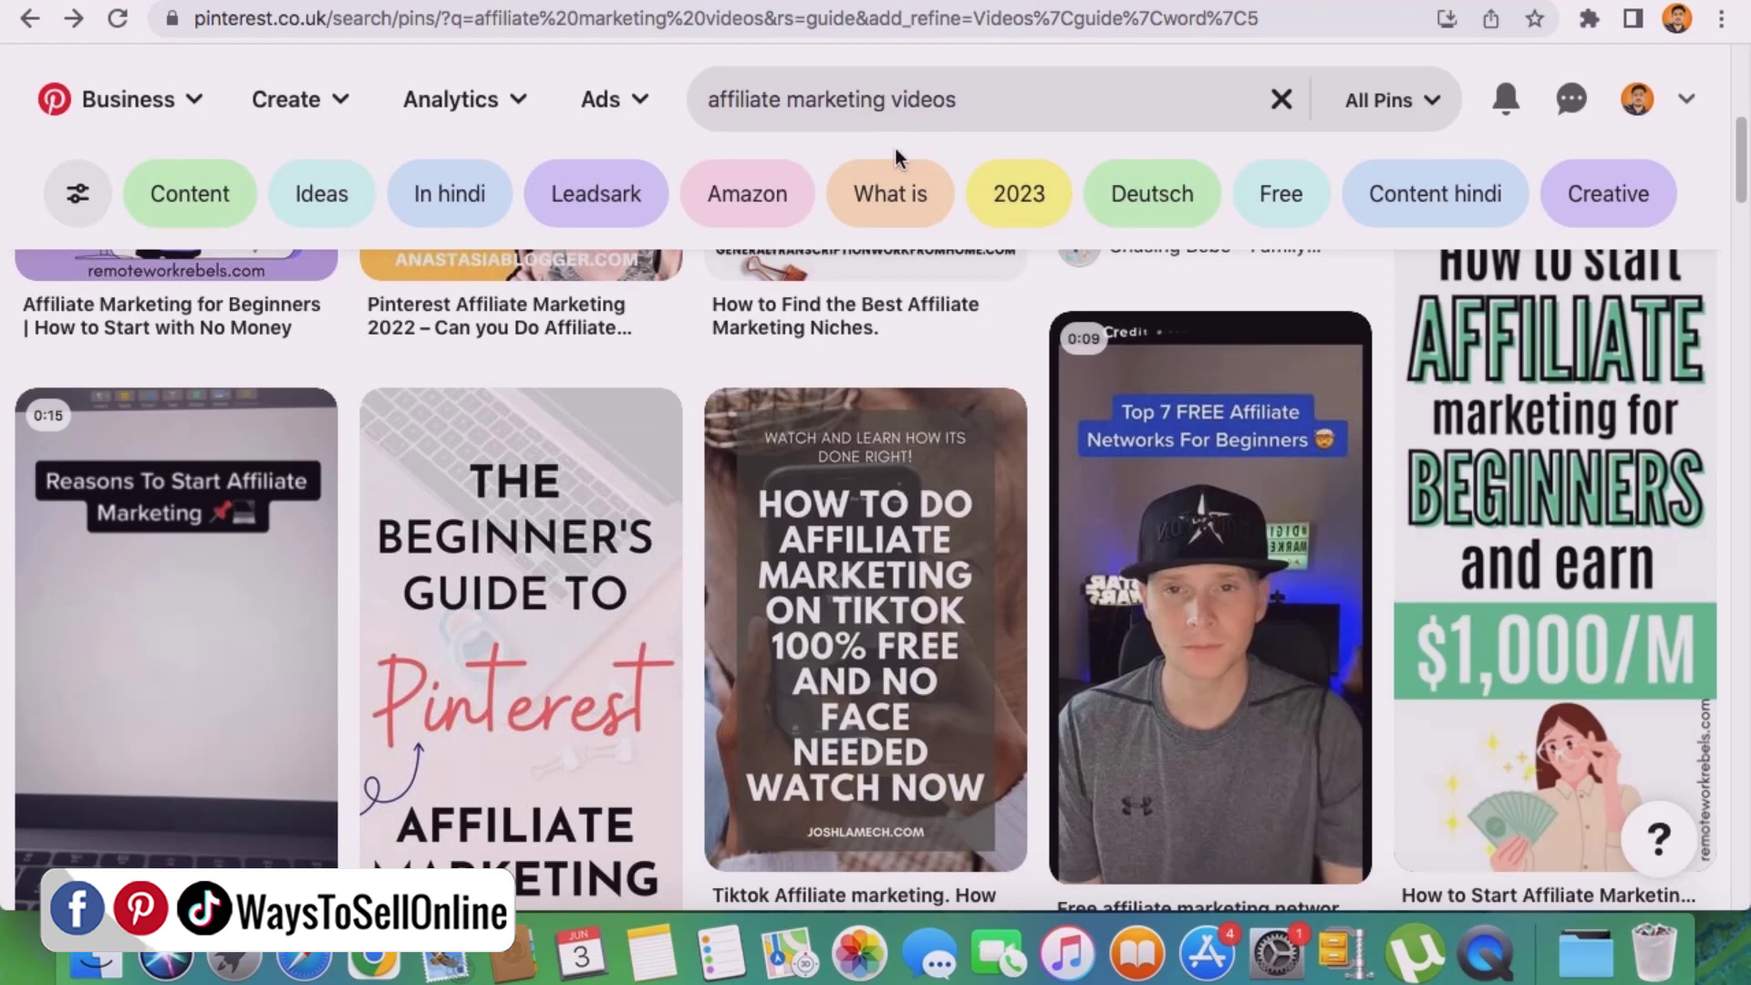
Create a new Pinterest pin using the Desktop 'Make $300 per hour' screenshot as its image.
{"action": "left_click", "coordinate": [333, 107]}
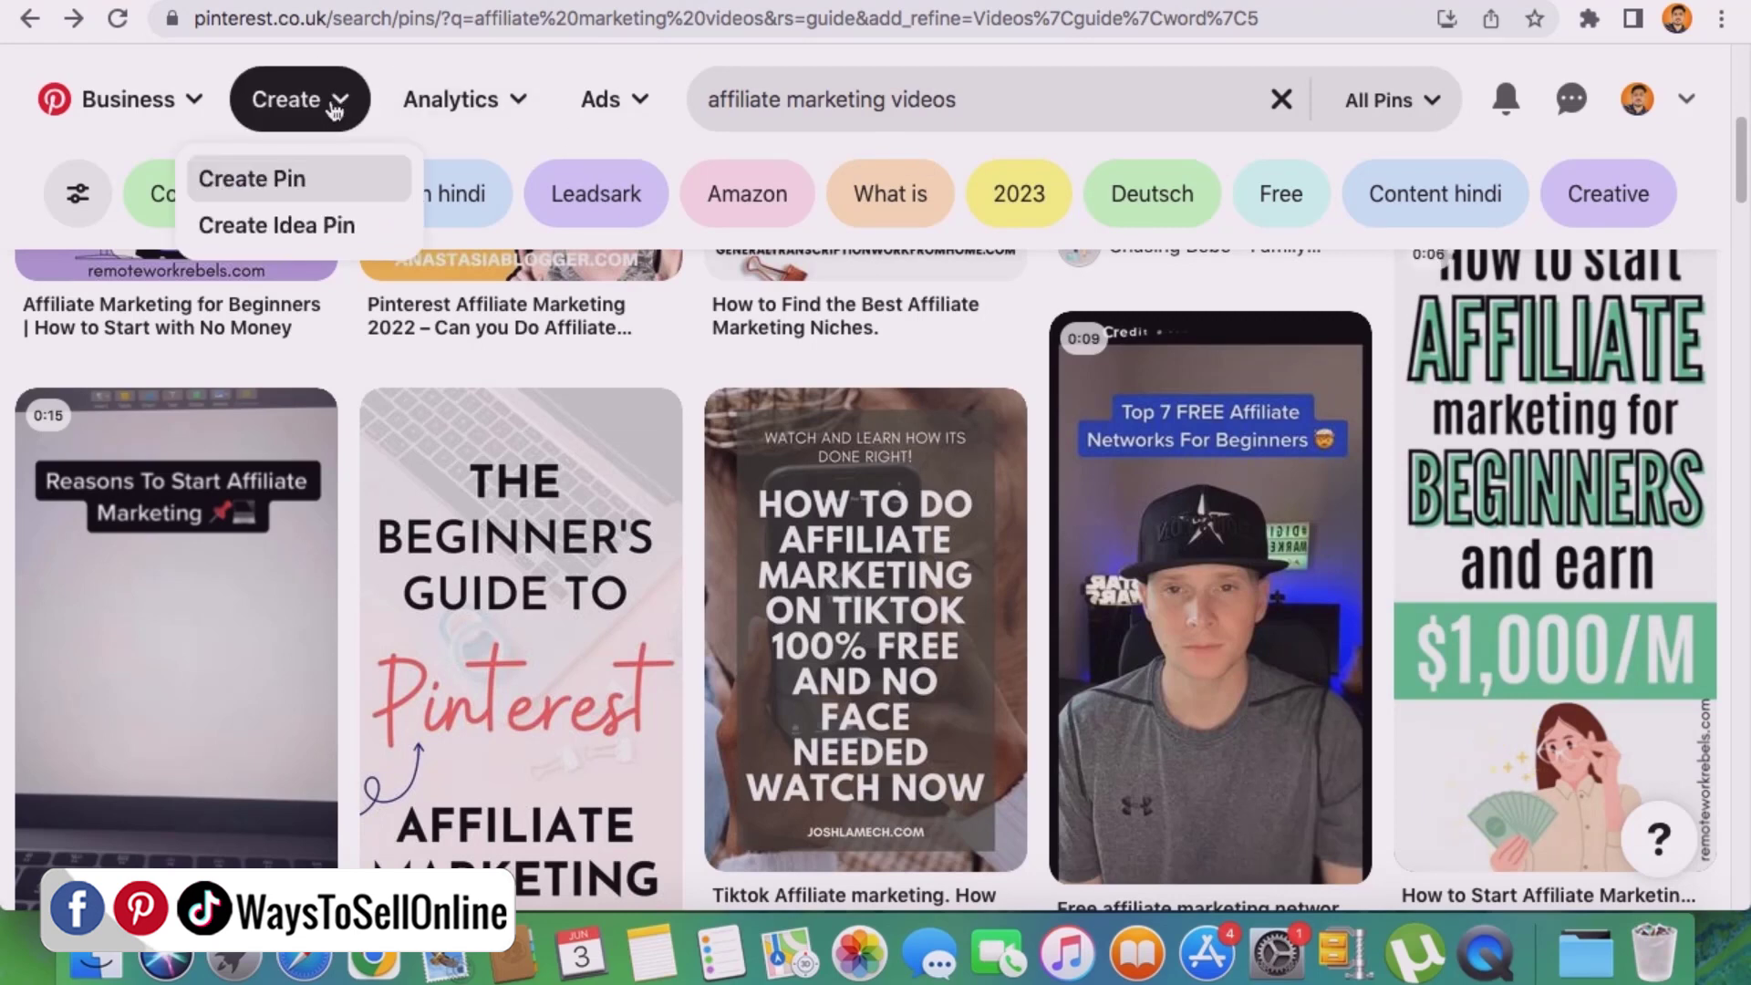
{"action": "left_click", "coordinate": [273, 179]}
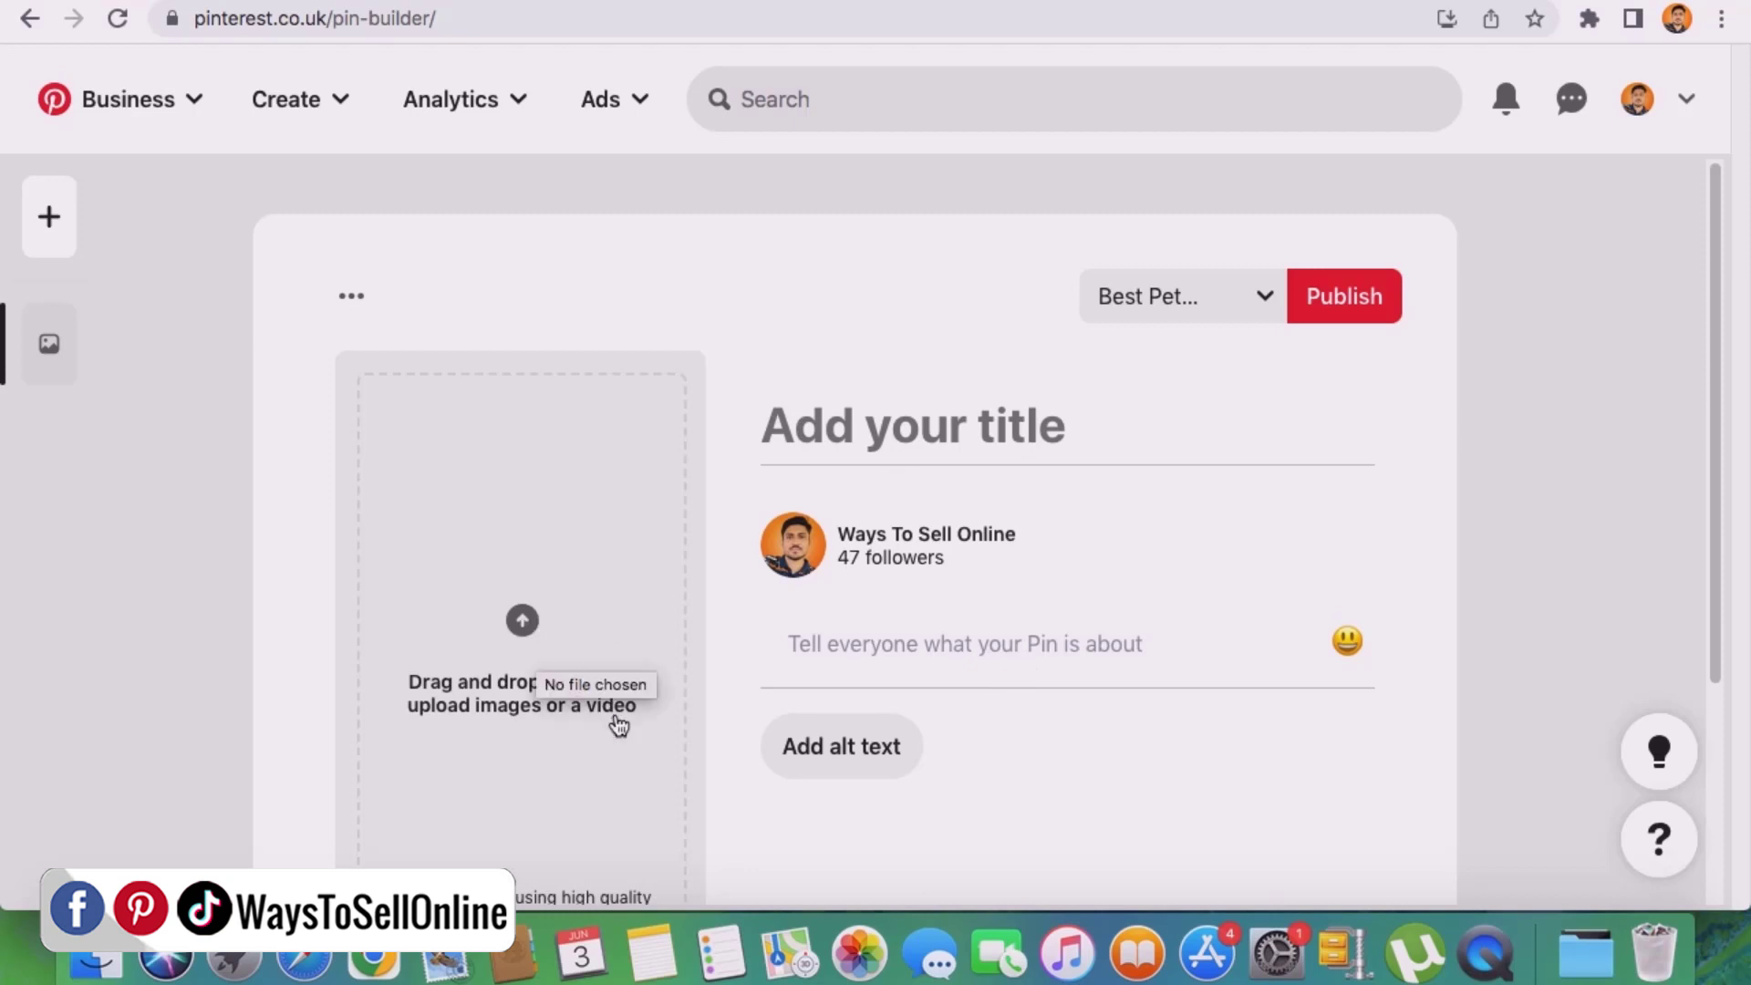
{"action": "left_click", "coordinate": [563, 623]}
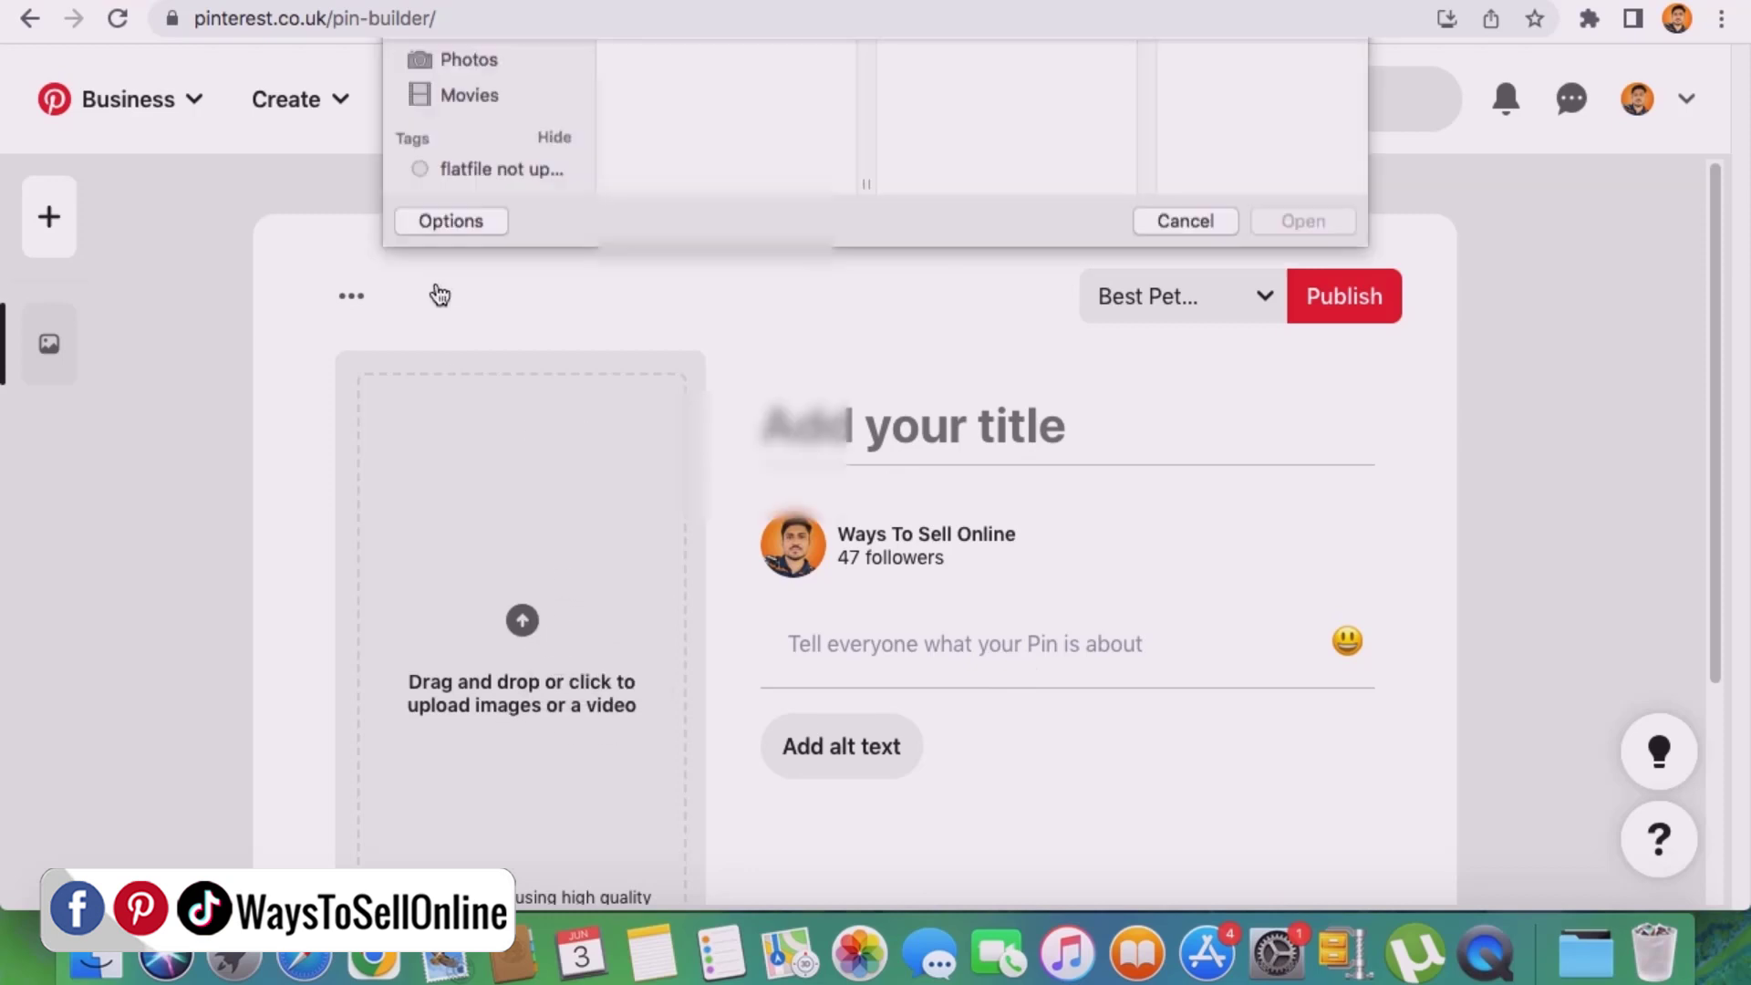
{"action": "left_click", "coordinate": [491, 252]}
{"action": "left_click", "coordinate": [730, 375]}
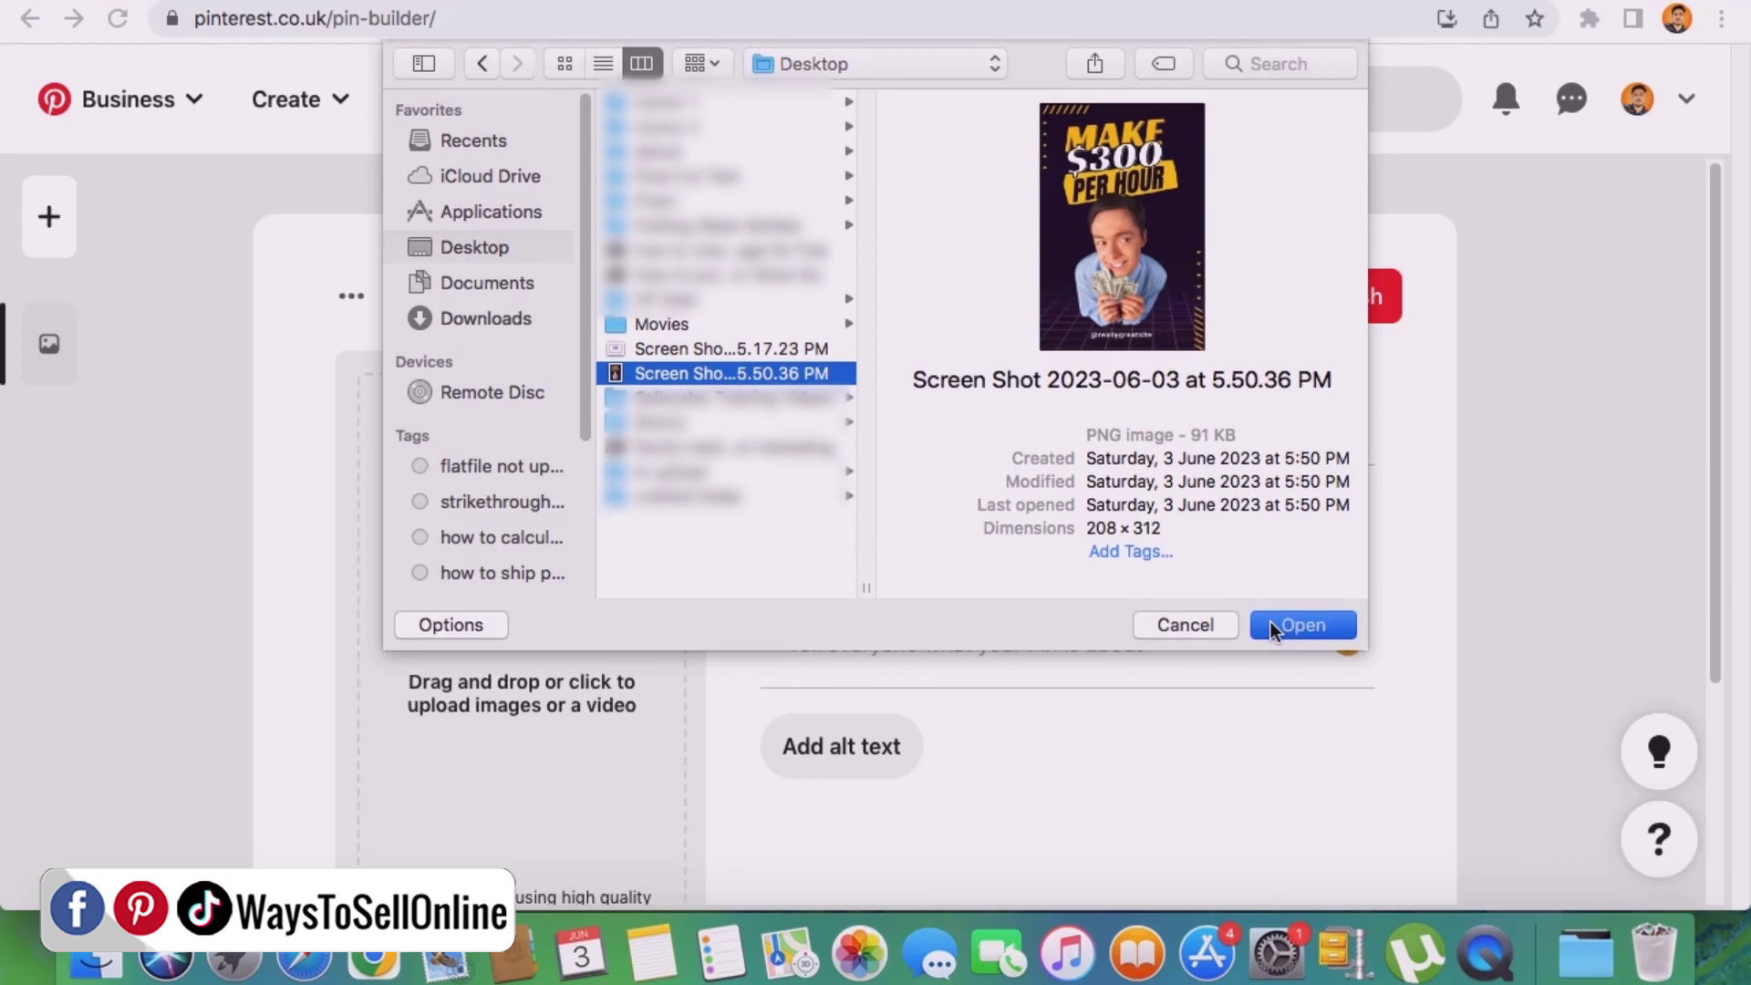
{"action": "left_click", "coordinate": [1270, 621]}
{"action": "left_click", "coordinate": [927, 430]}
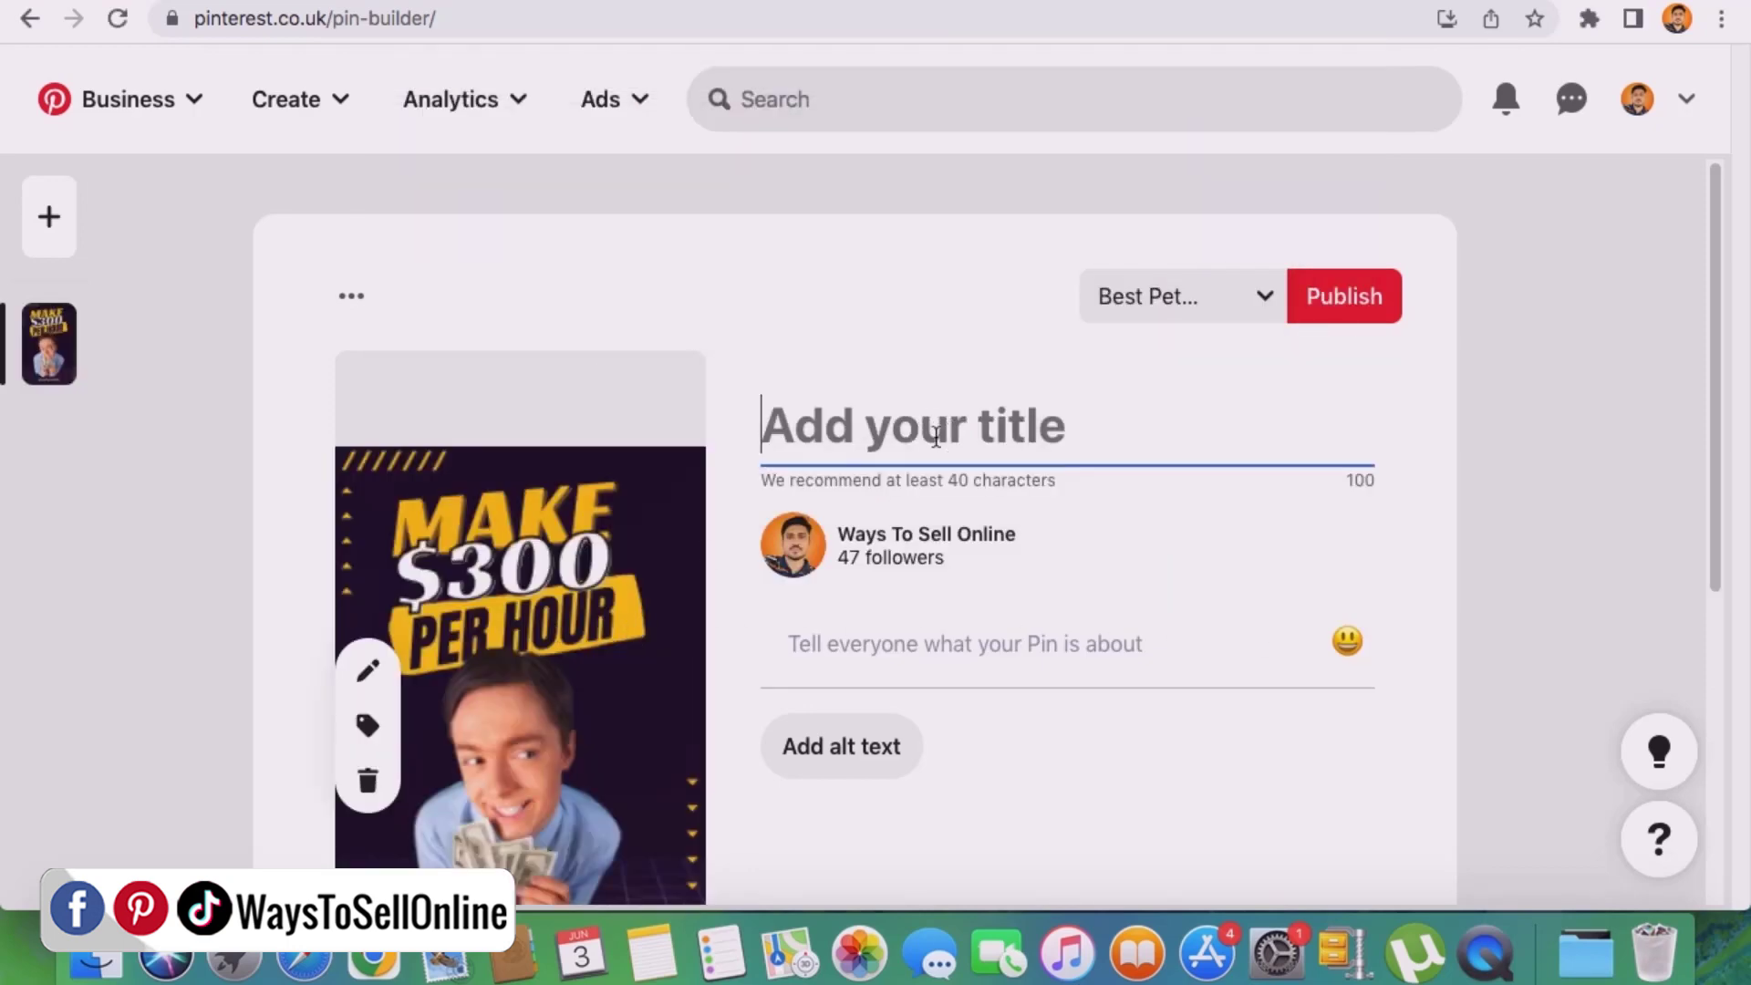
Give the pin the title 'dsfgdgfd' and description 'dfgdfgdf'.
{"action": "type", "text": "dsfgdgfd"}
{"action": "left_click", "coordinate": [1005, 662]}
{"action": "type", "text": "dfgdfgdf"}
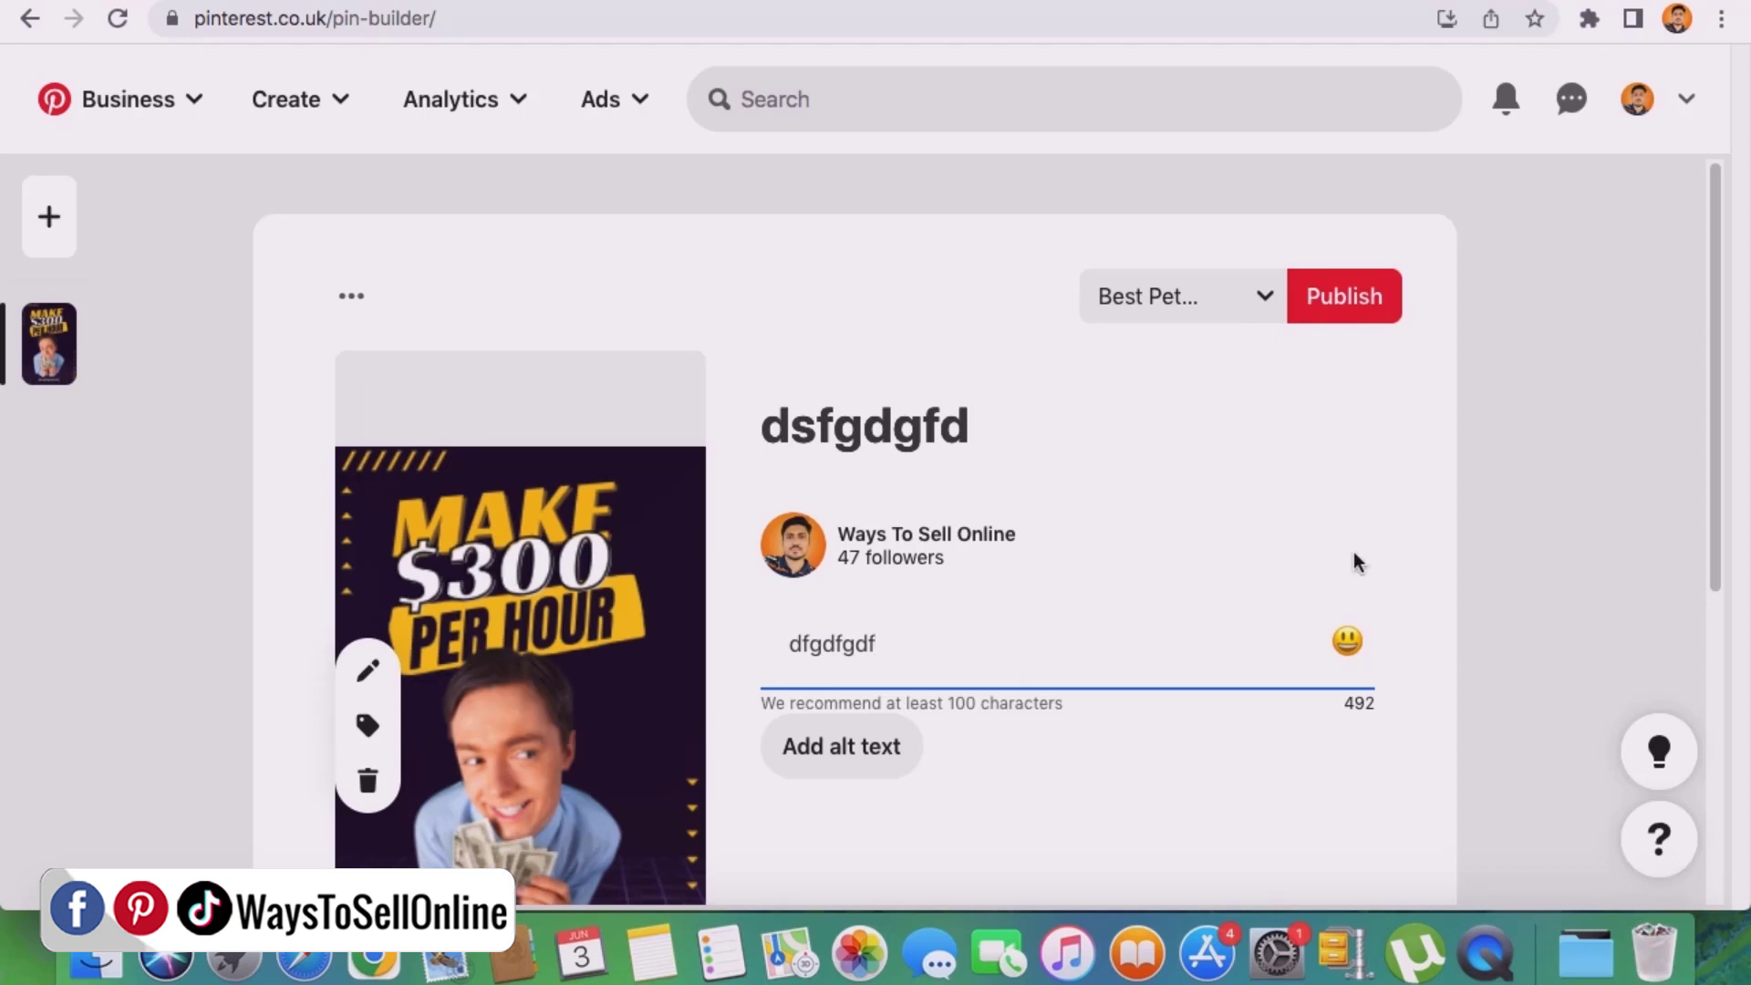
{"action": "scroll", "coordinate": [1353, 556], "scroll_direction": "down", "scroll_amount": 6}
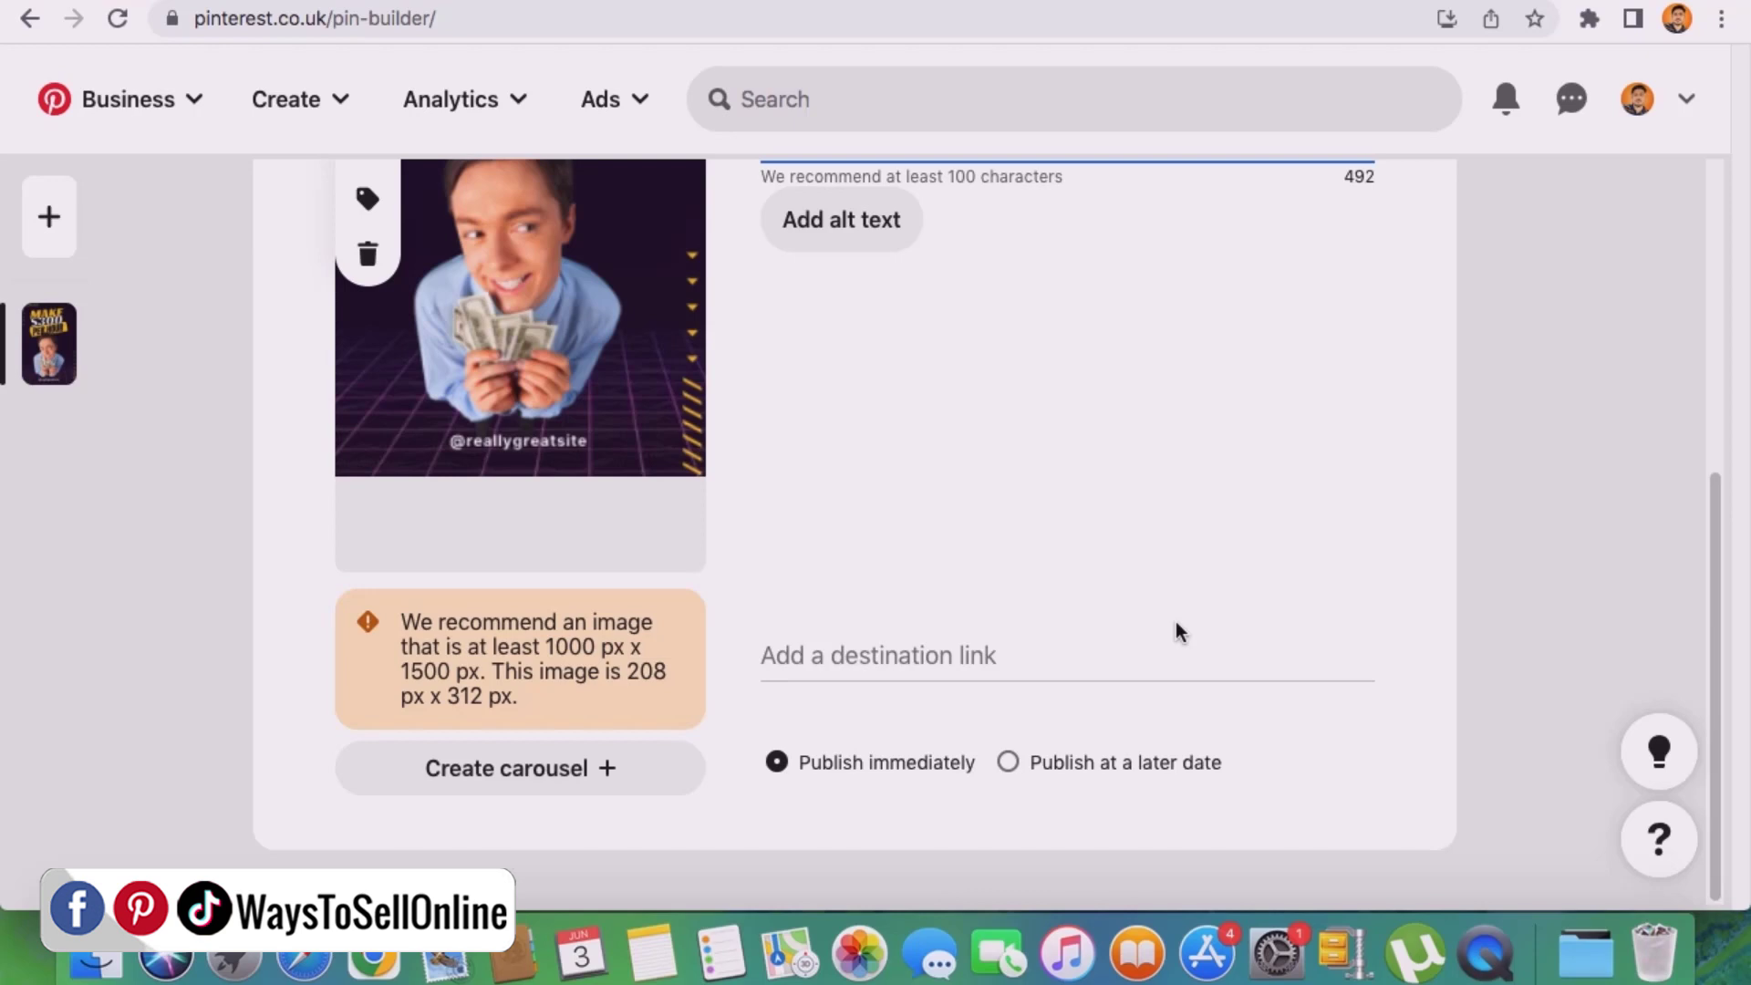
Schedule the pin to publish on 06/03/2023 at 10:30 PM.
{"action": "left_click", "coordinate": [1008, 762]}
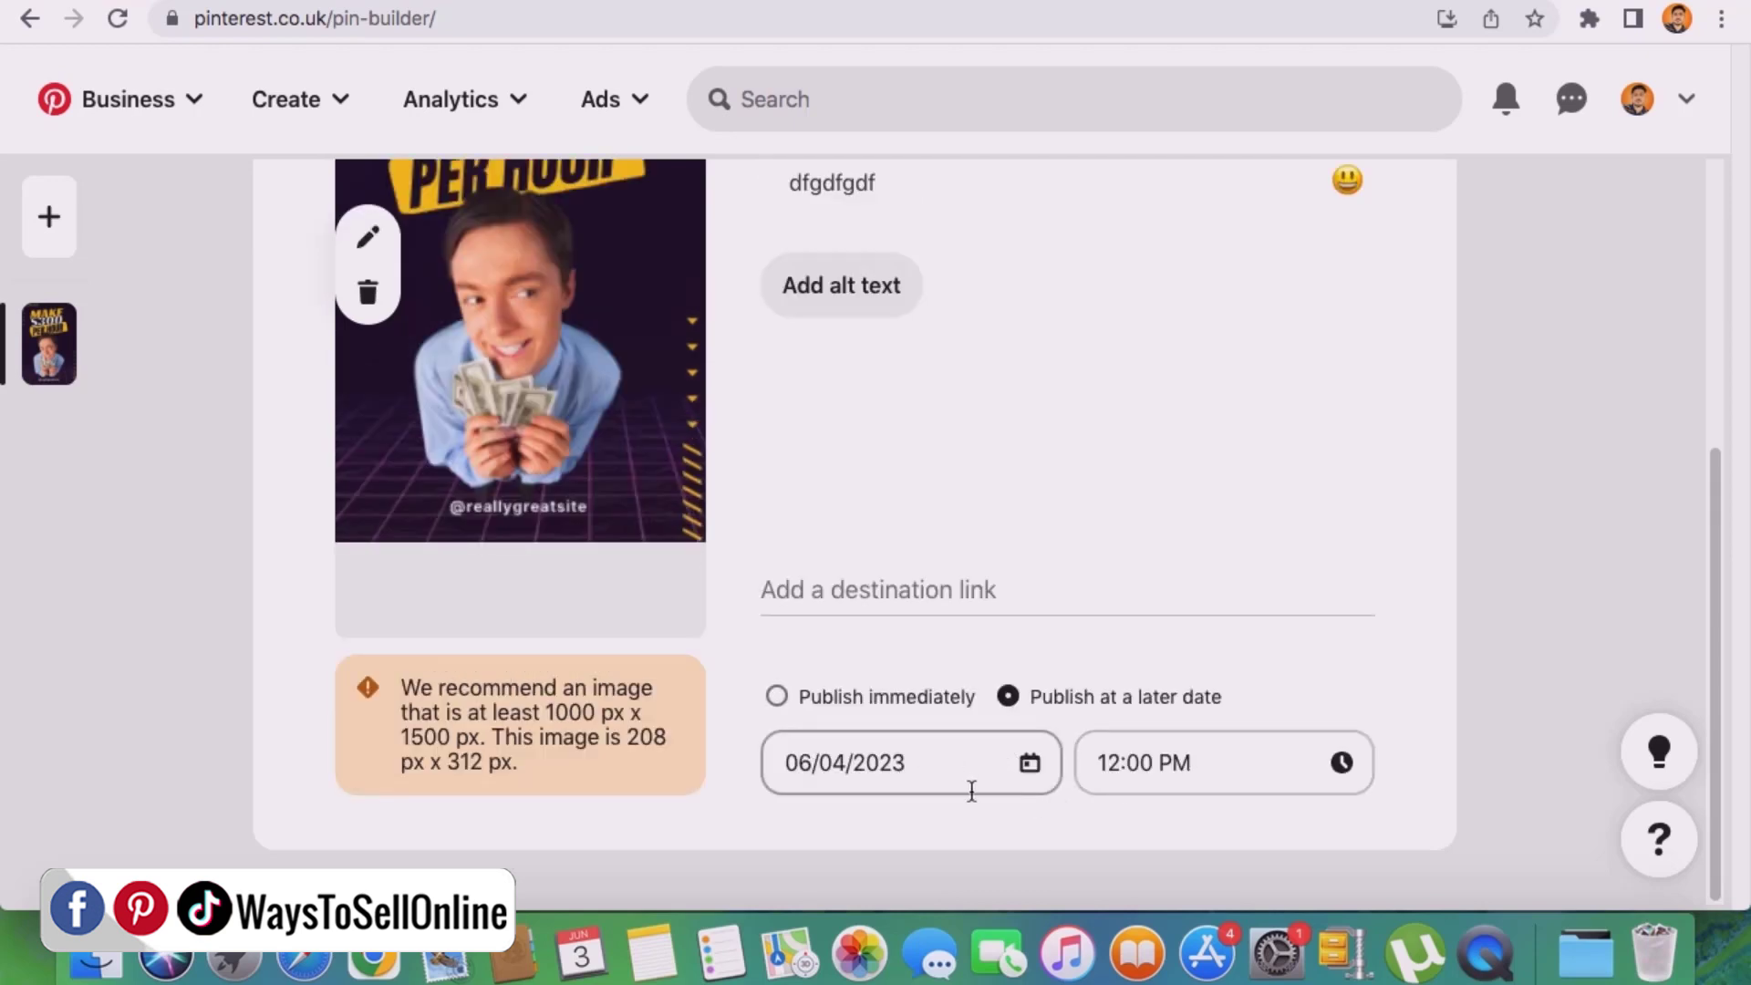
{"action": "left_click", "coordinate": [1030, 764]}
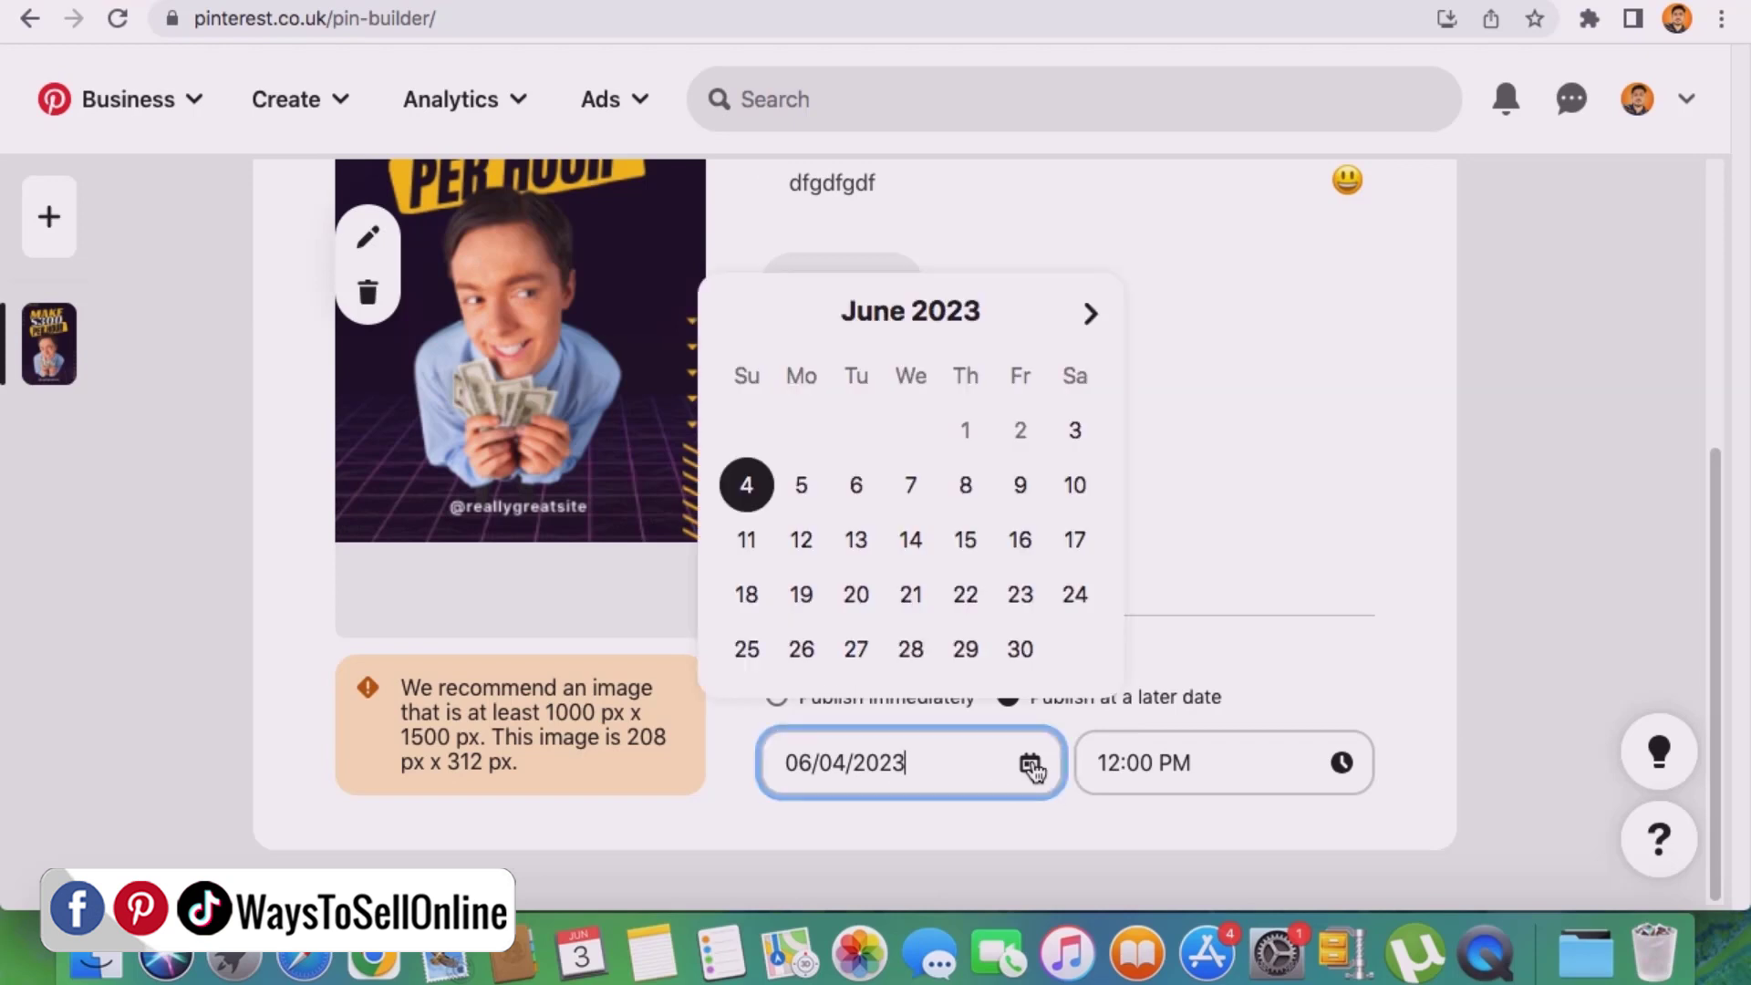
{"action": "left_click", "coordinate": [1073, 429]}
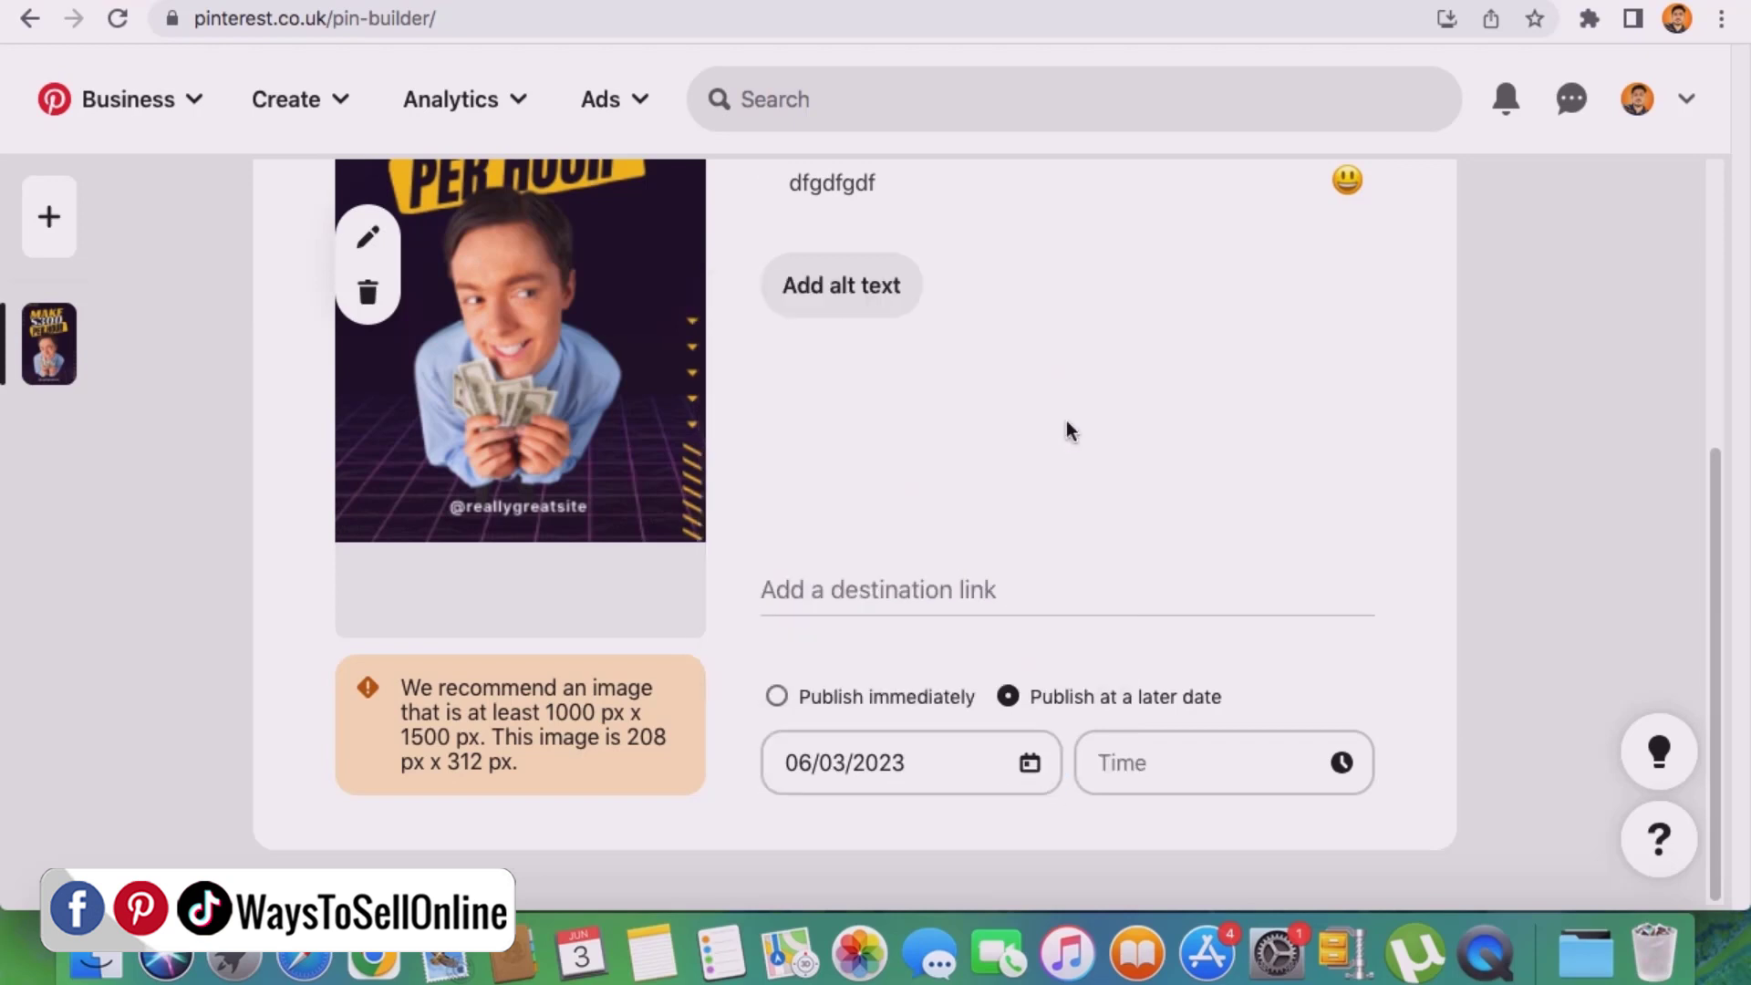
{"action": "left_click", "coordinate": [1231, 775]}
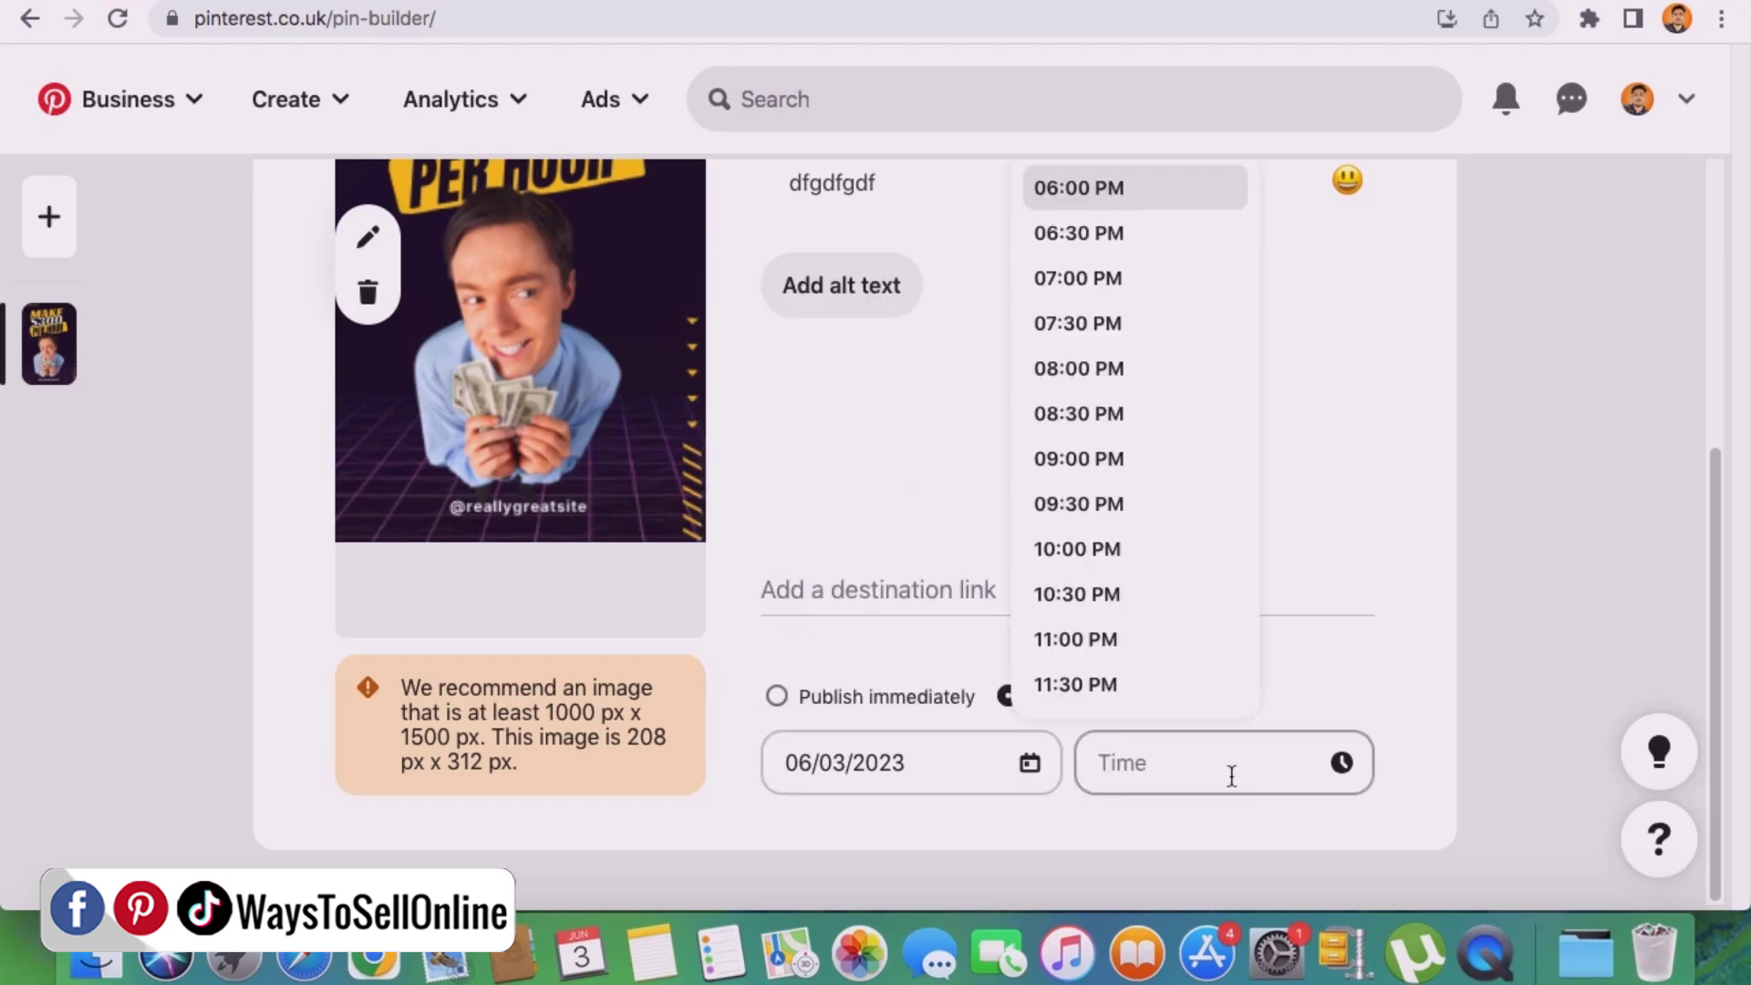
{"action": "left_click", "coordinate": [1119, 595]}
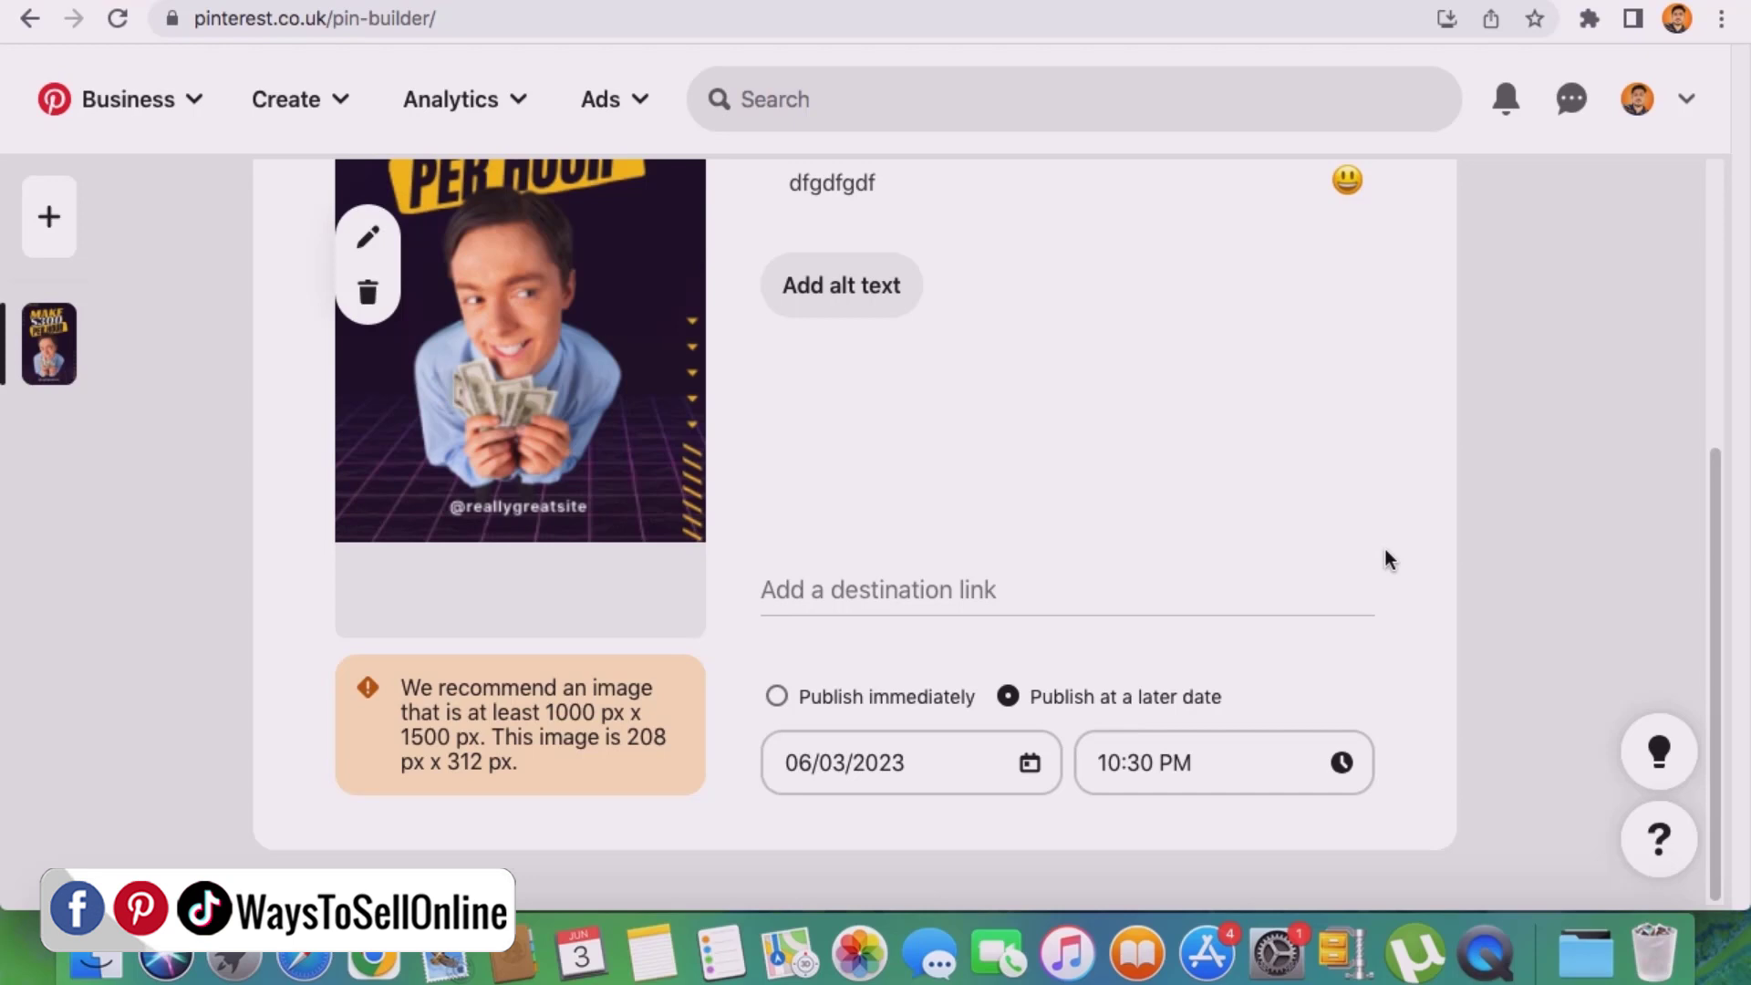
{"action": "scroll", "coordinate": [1386, 559], "scroll_direction": "up", "scroll_amount": 5}
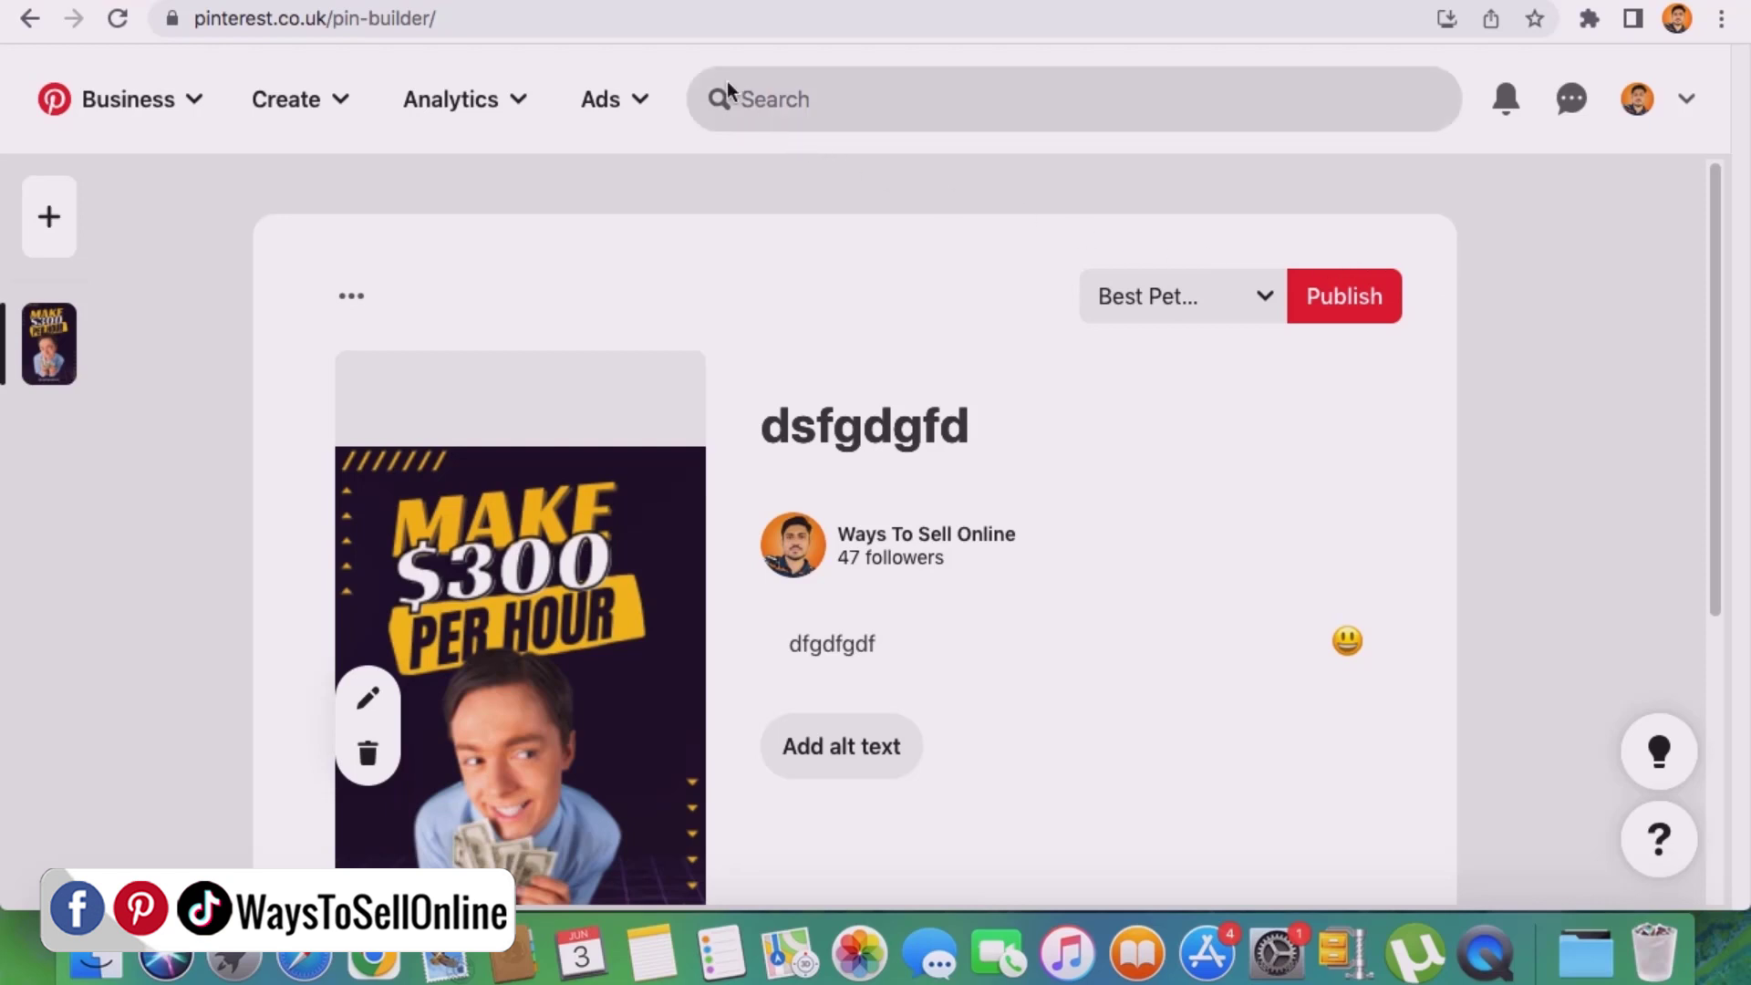
Upload the 'How To Find The Best Supplier On Aliexpress #Short' video from Downloads to TikTok.
{"action": "left_click", "coordinate": [629, 2]}
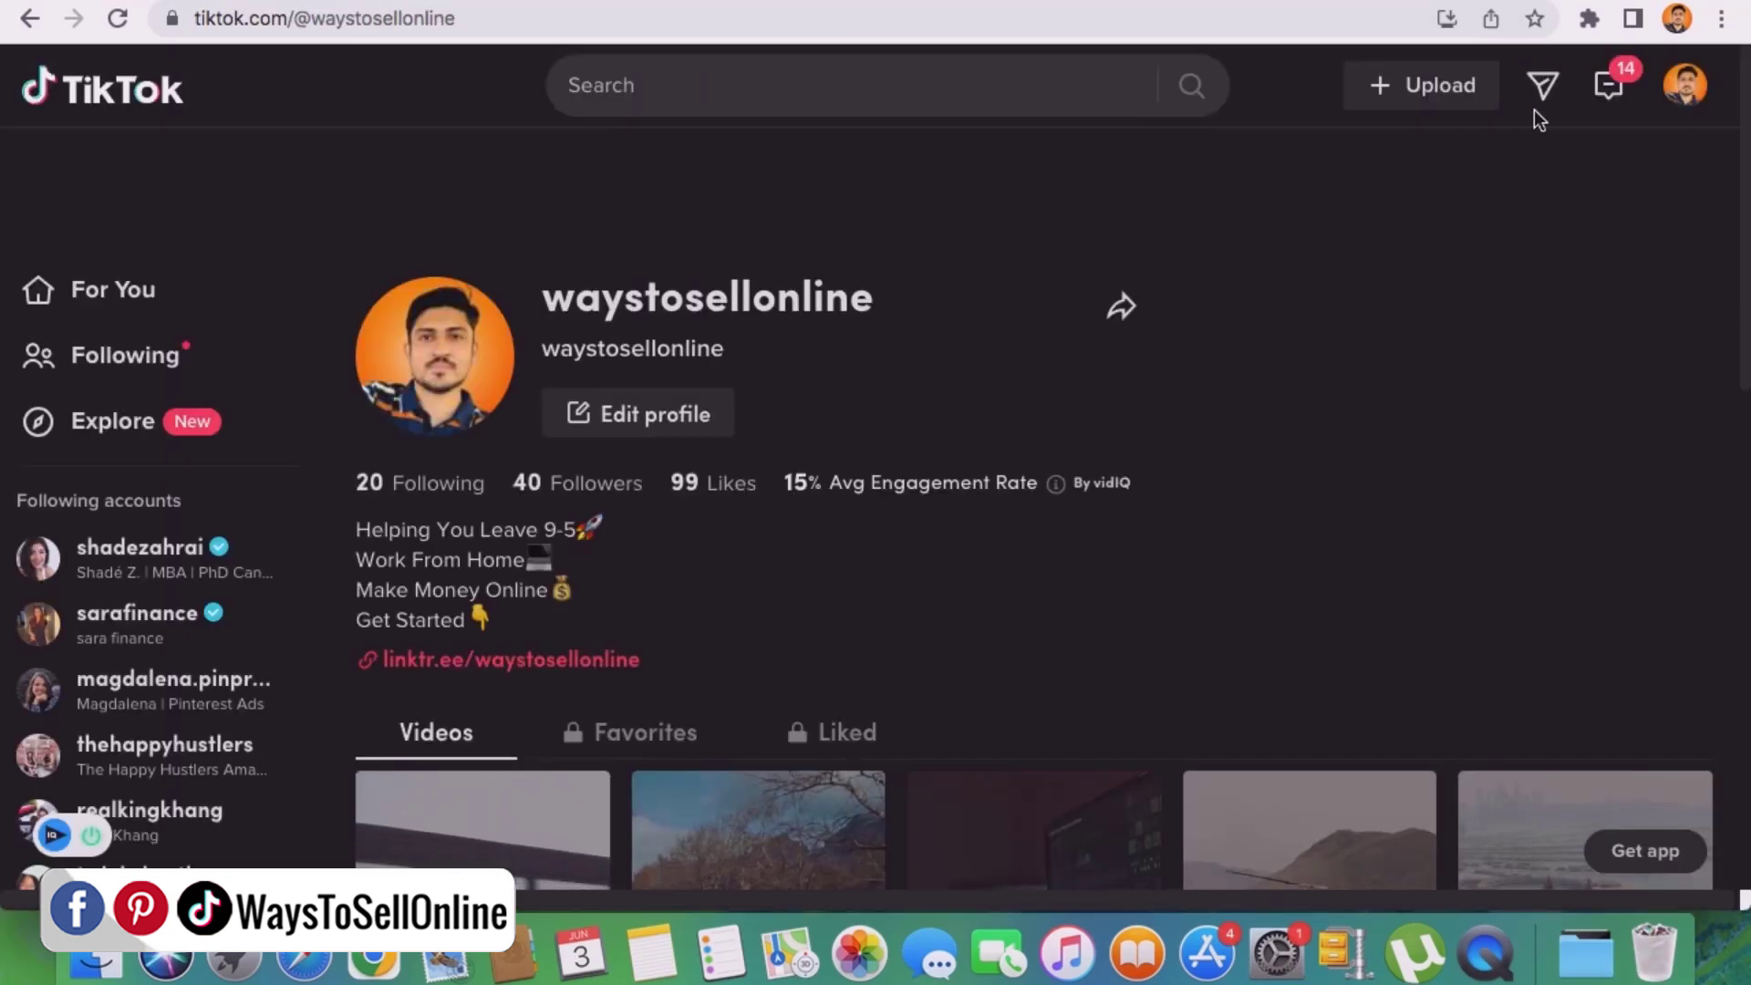
{"action": "mouse_move", "coordinate": [1698, 100]}
{"action": "left_click", "coordinate": [1431, 86]}
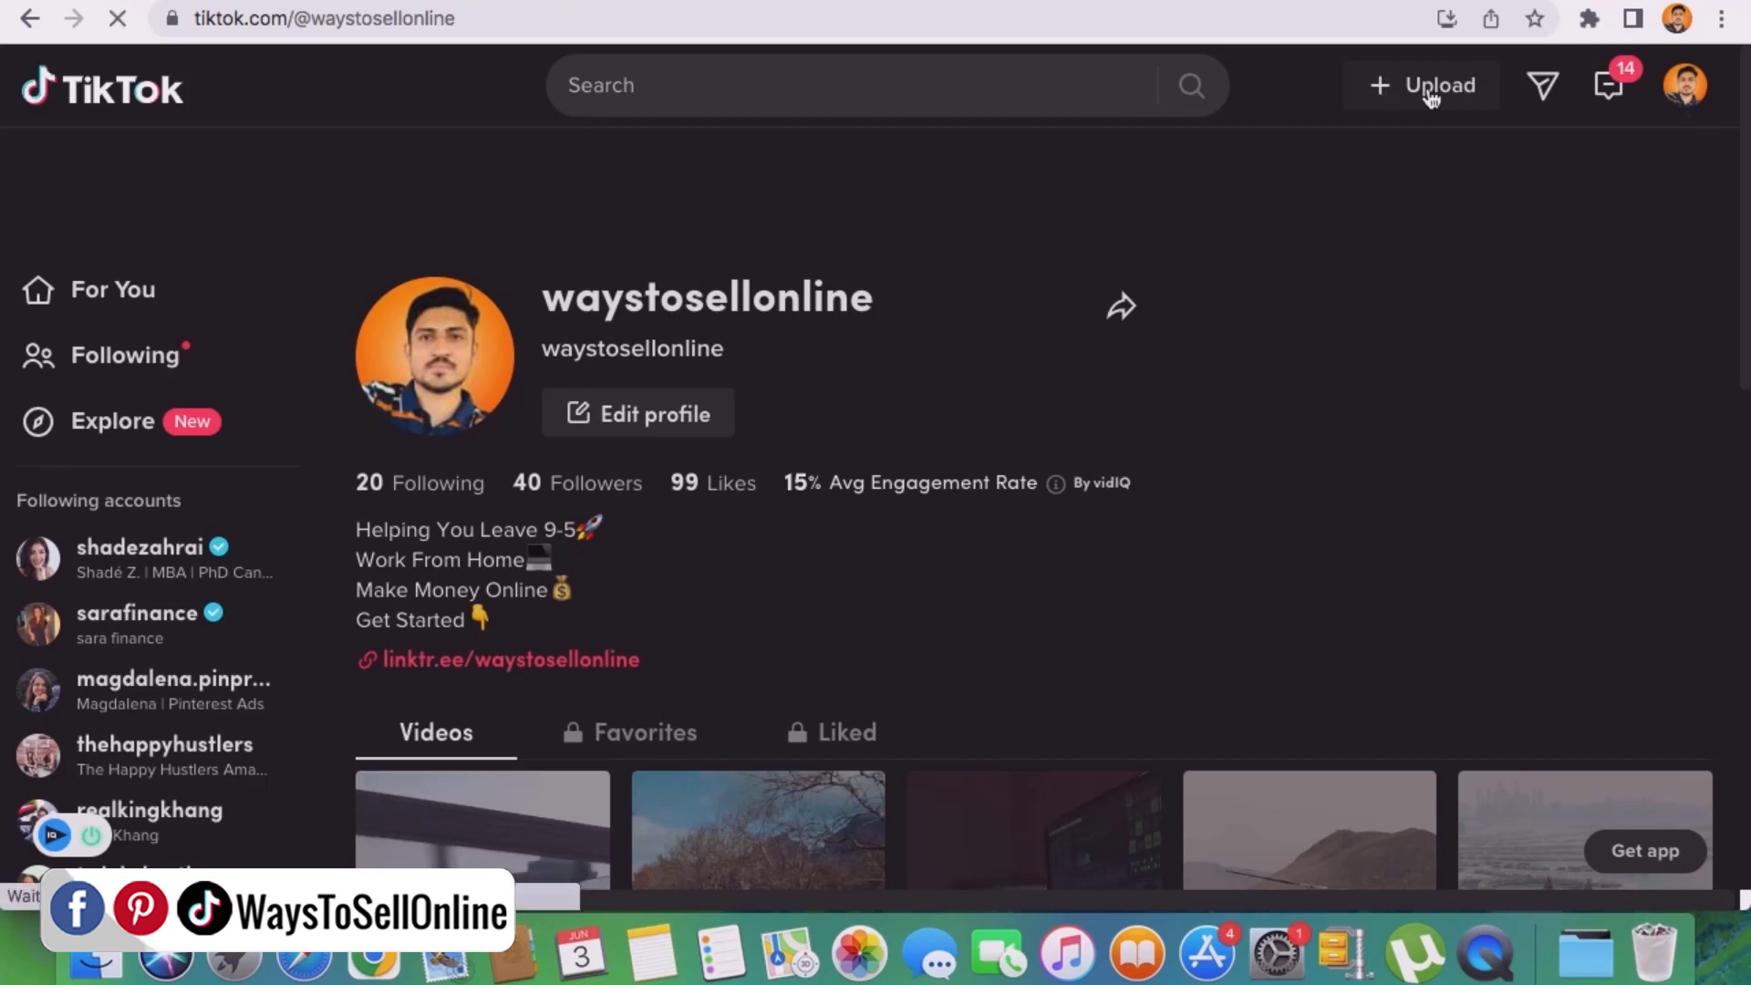
{"action": "left_click", "coordinate": [1027, 781]}
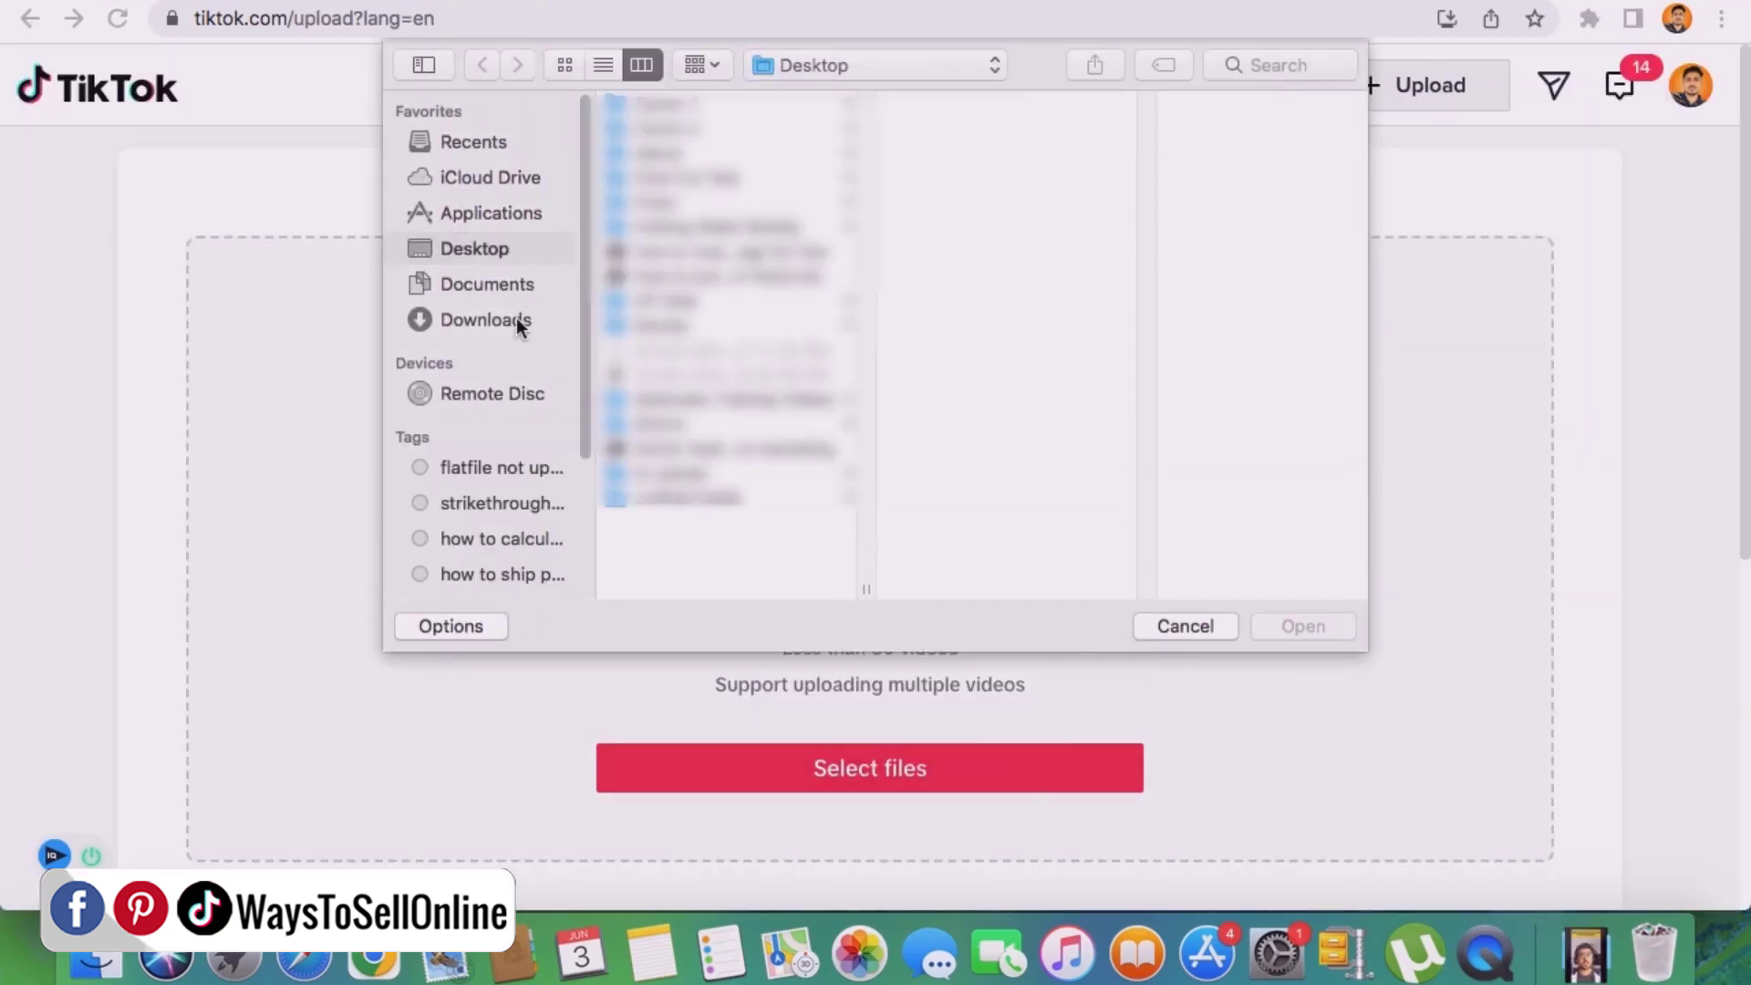
{"action": "left_click", "coordinate": [516, 319]}
{"action": "left_click", "coordinate": [716, 277]}
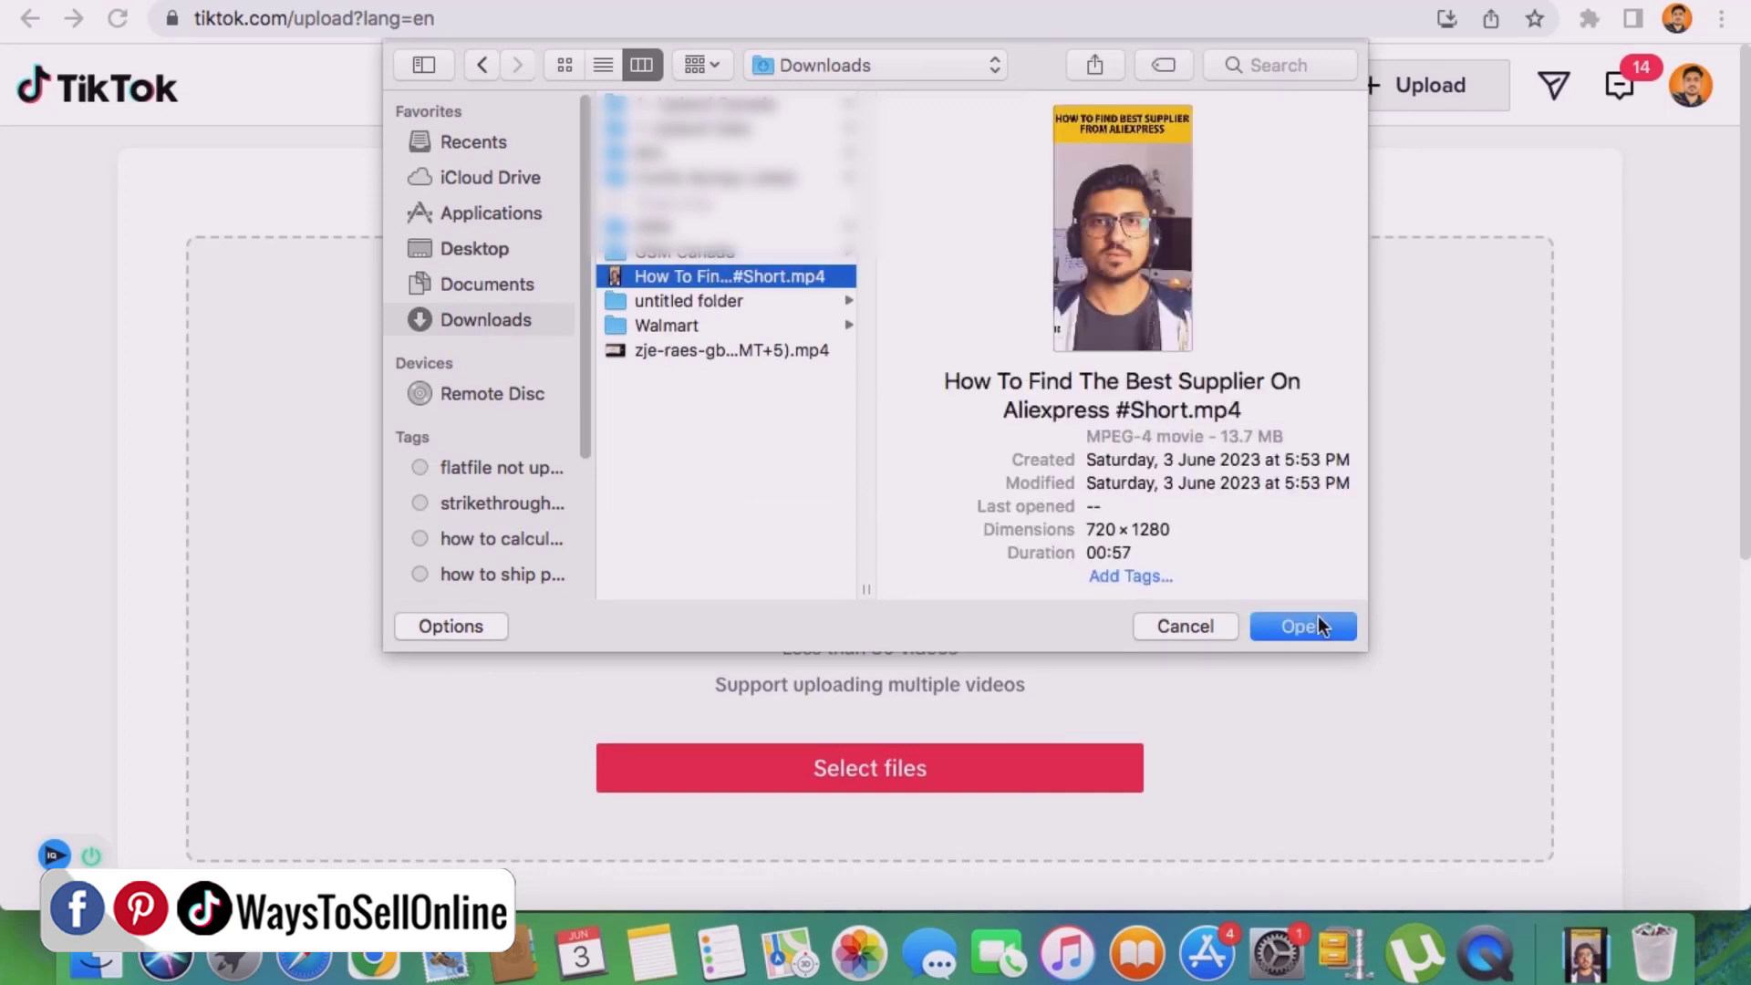
{"action": "left_click", "coordinate": [1302, 626]}
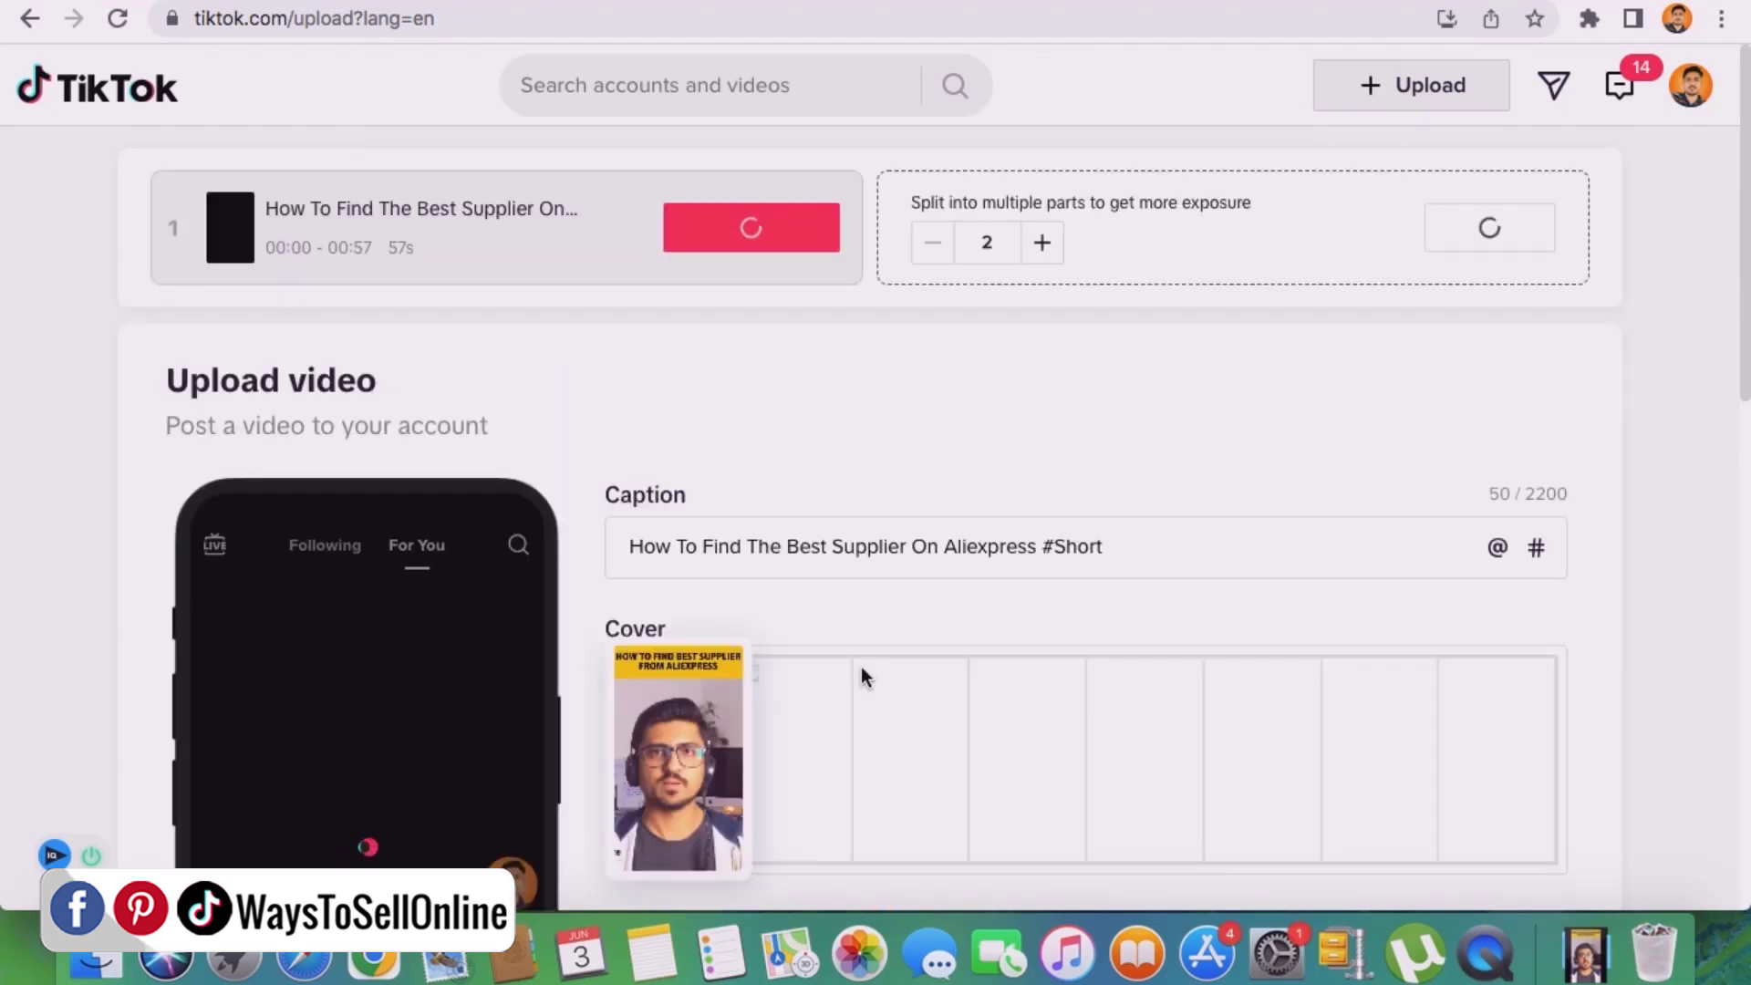
{"action": "scroll", "coordinate": [1220, 770], "scroll_direction": "down", "scroll_amount": 5}
{"action": "scroll", "coordinate": [1026, 382], "scroll_direction": "up", "scroll_amount": 5}
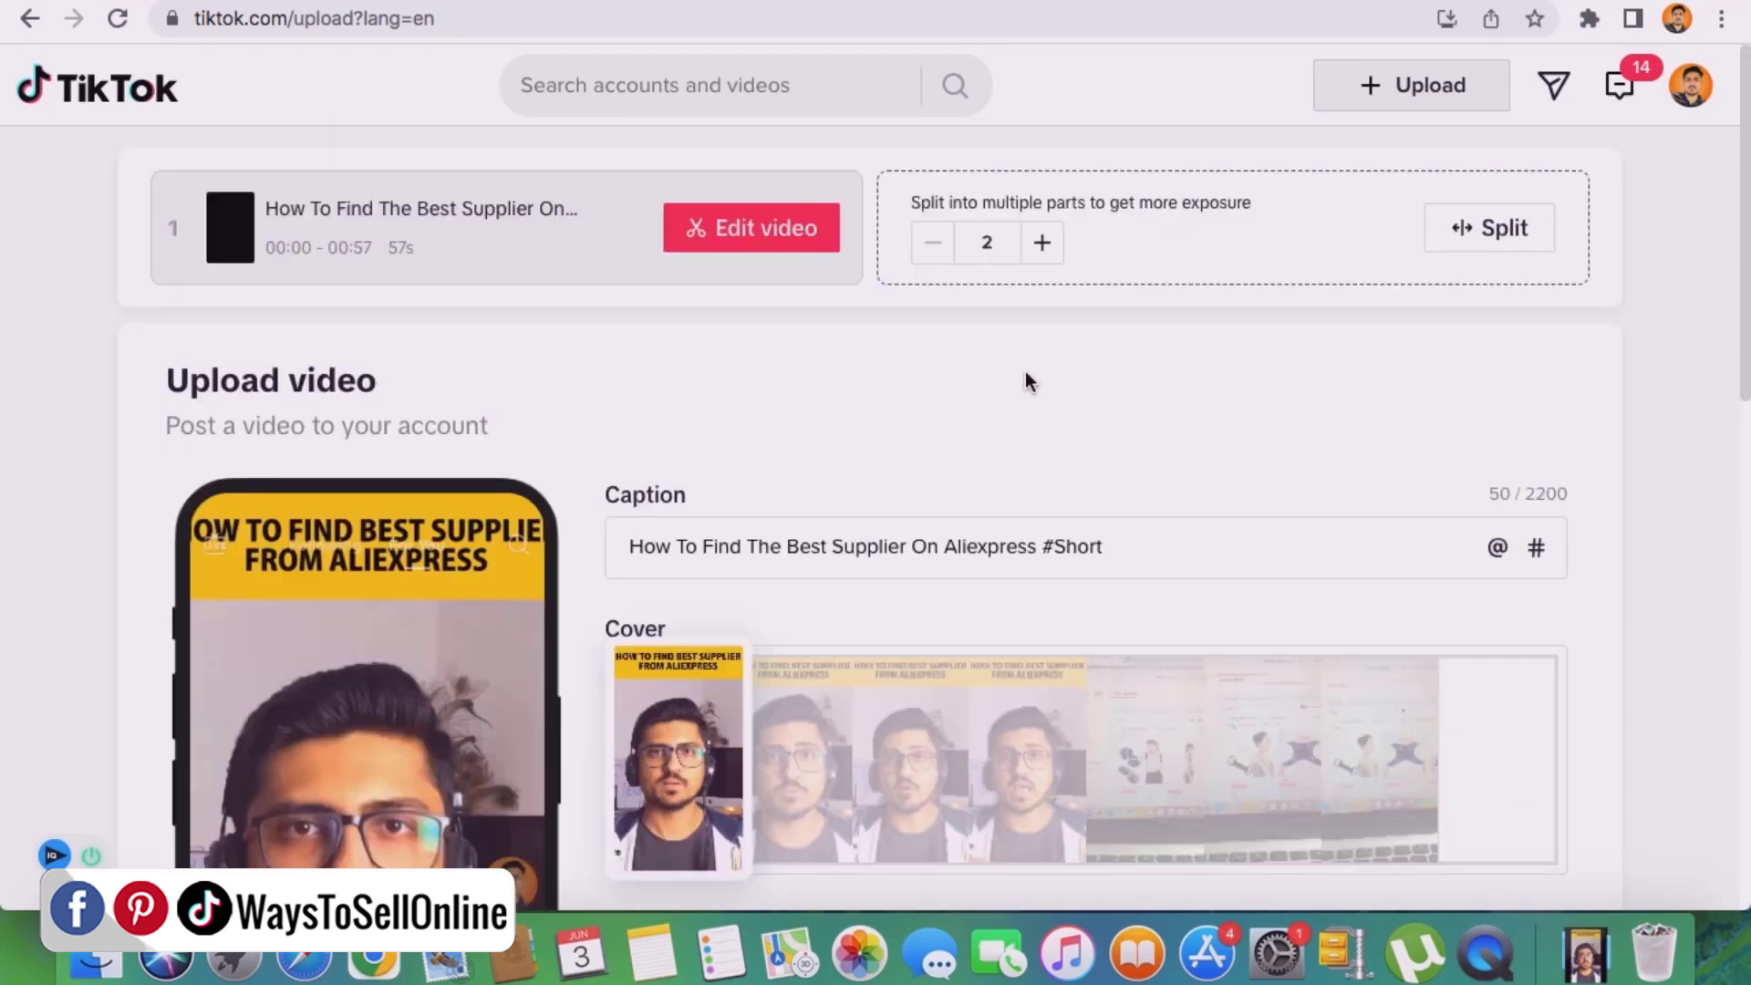
{"action": "scroll", "coordinate": [1348, 715], "scroll_direction": "down", "scroll_amount": 5}
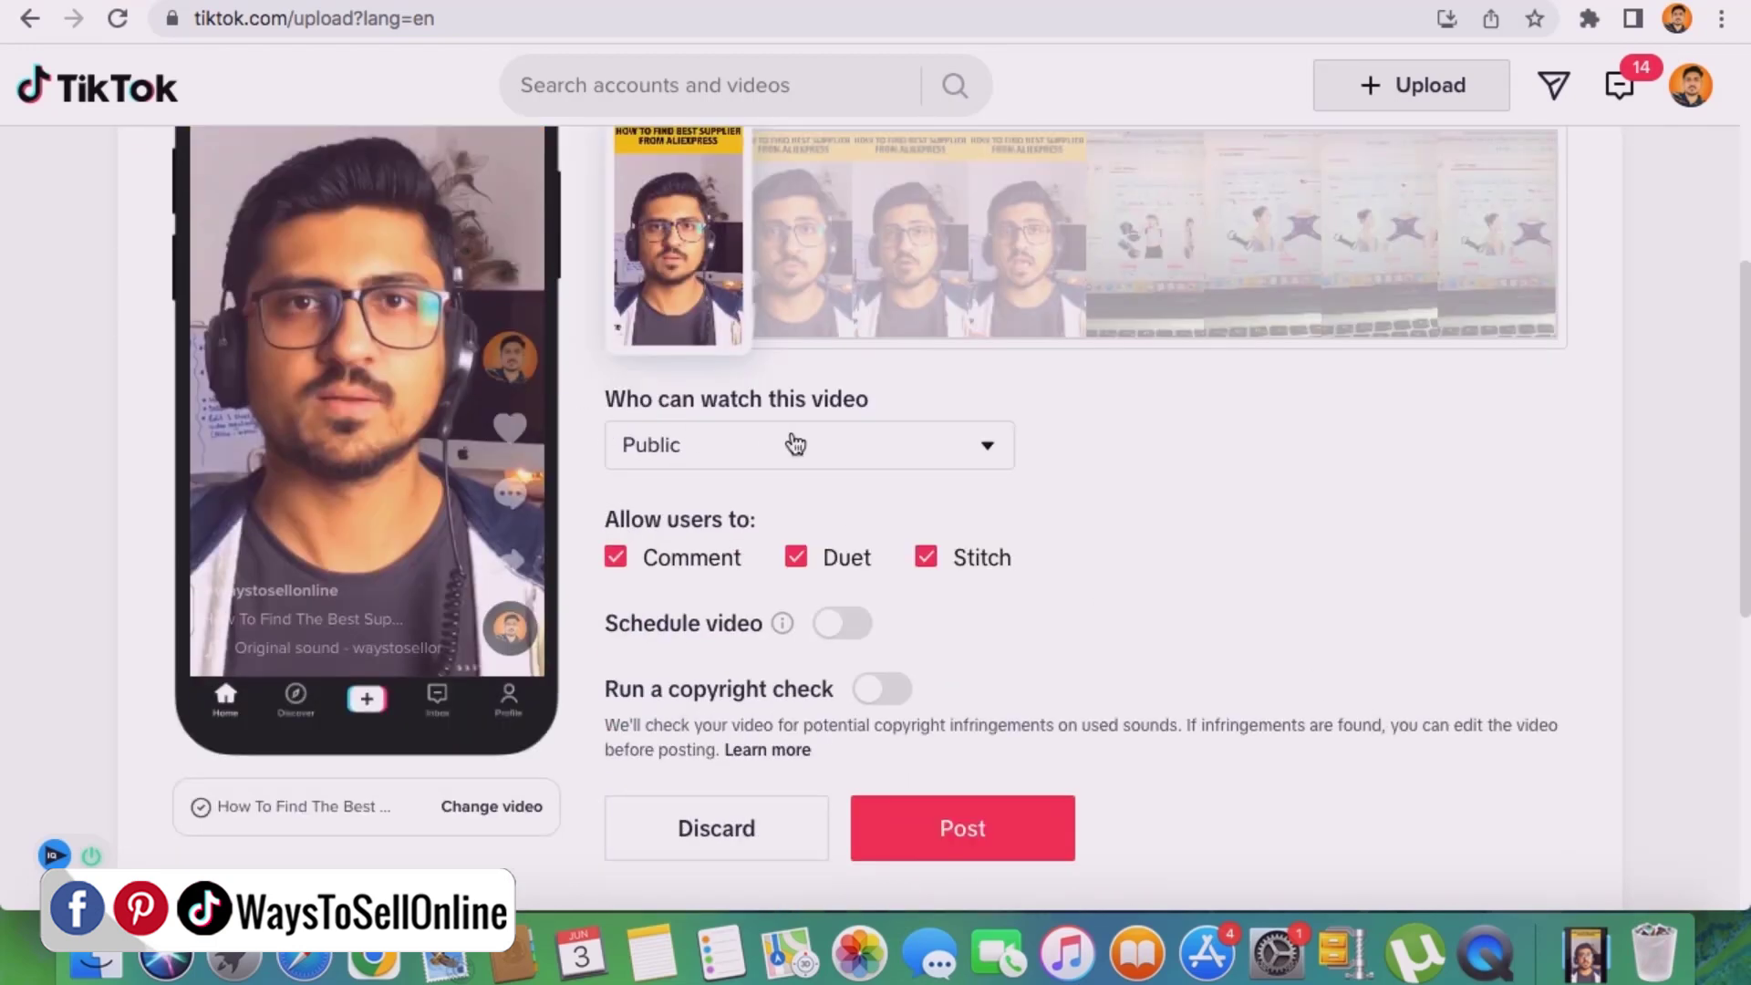
{"action": "scroll", "coordinate": [1370, 536], "scroll_direction": "up", "scroll_amount": 3}
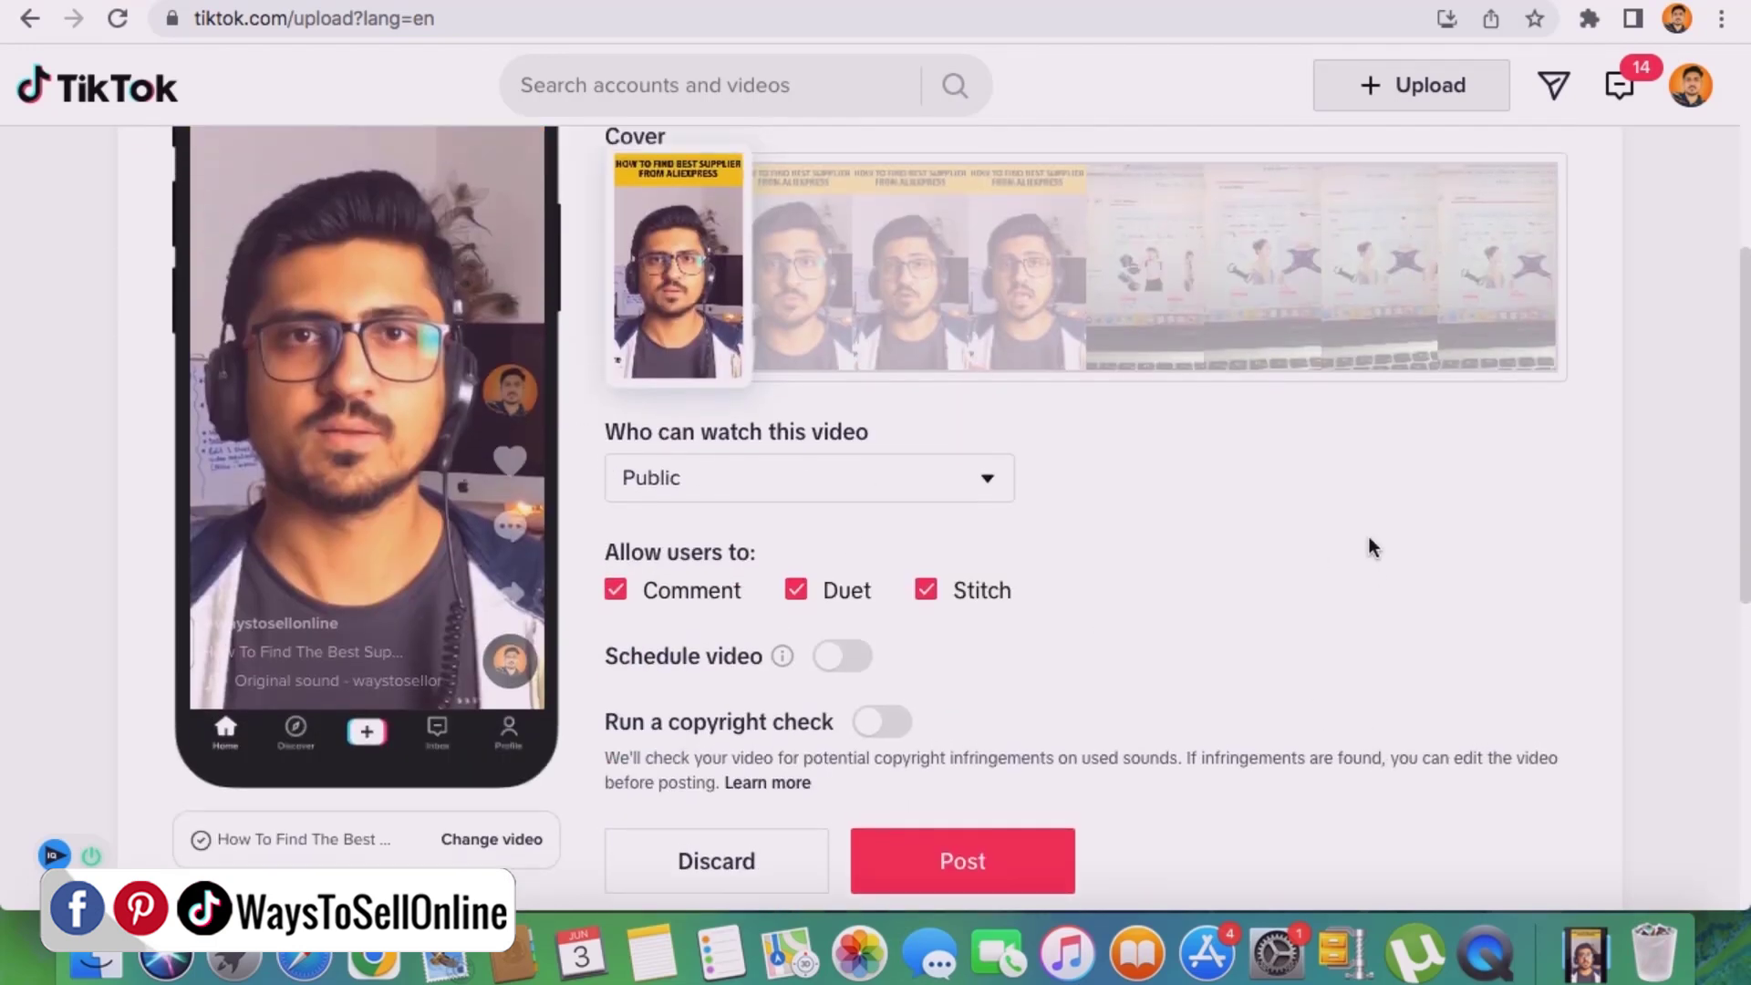
{"action": "scroll", "coordinate": [1348, 613], "scroll_direction": "down", "scroll_amount": 5}
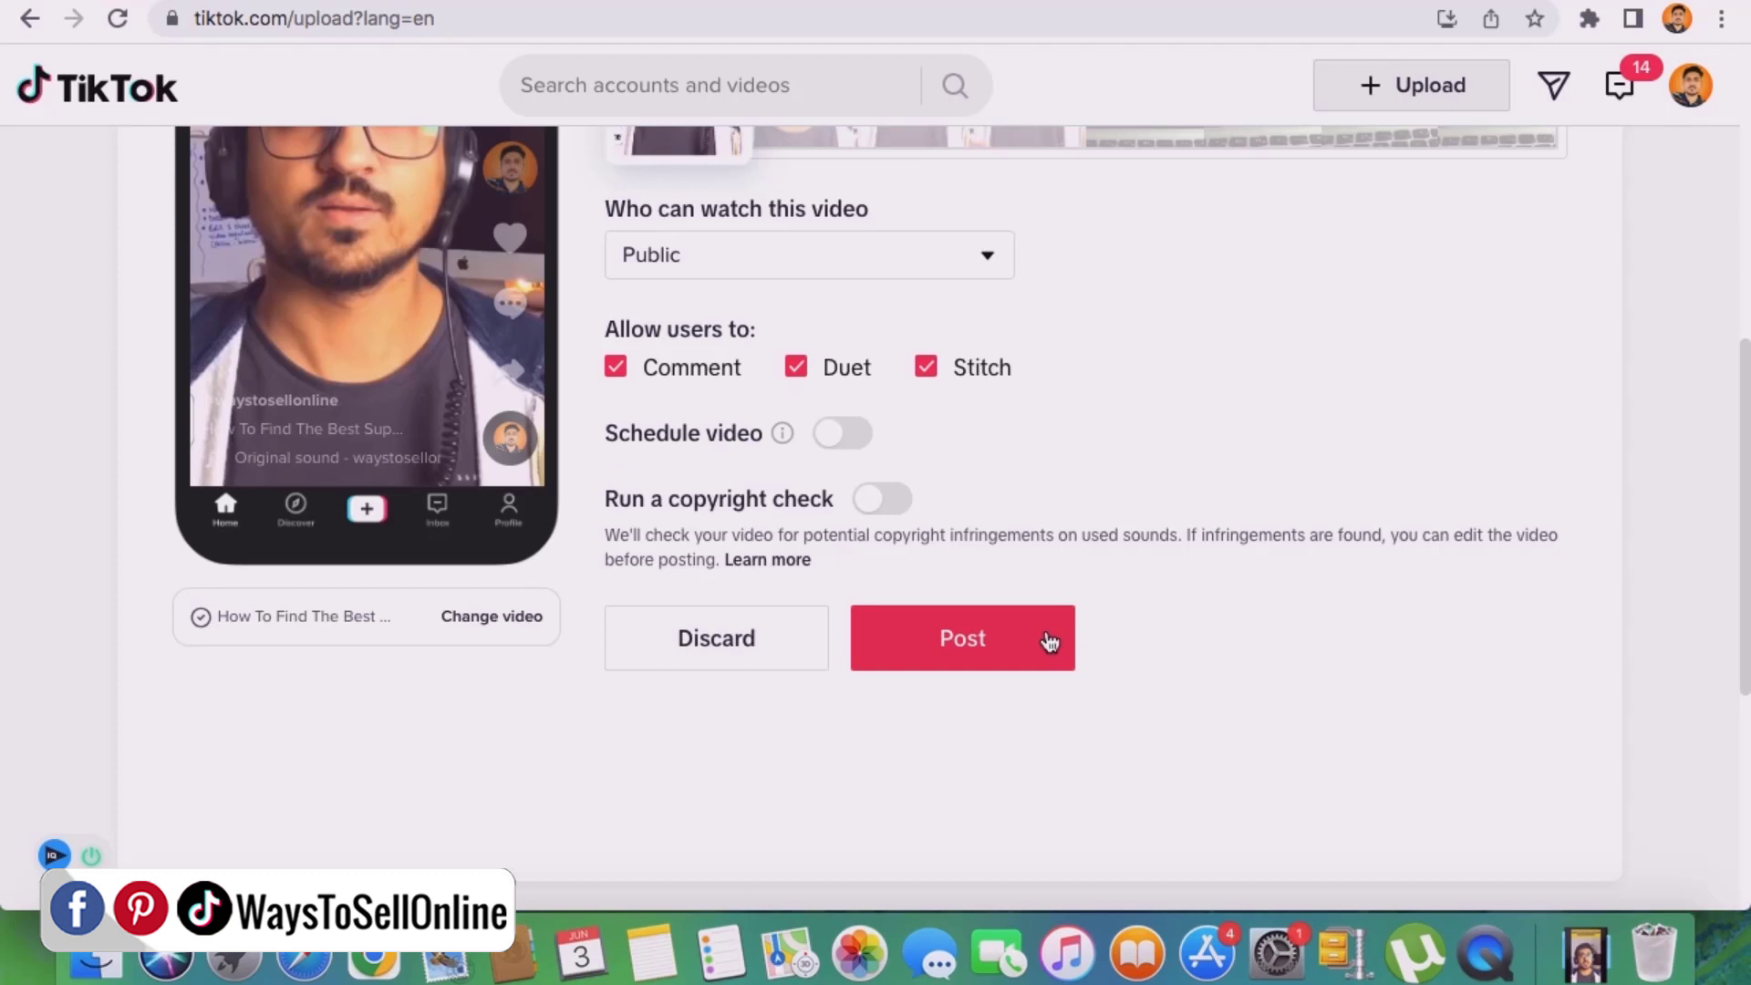
{"action": "scroll", "coordinate": [1048, 639], "scroll_direction": "up", "scroll_amount": 3}
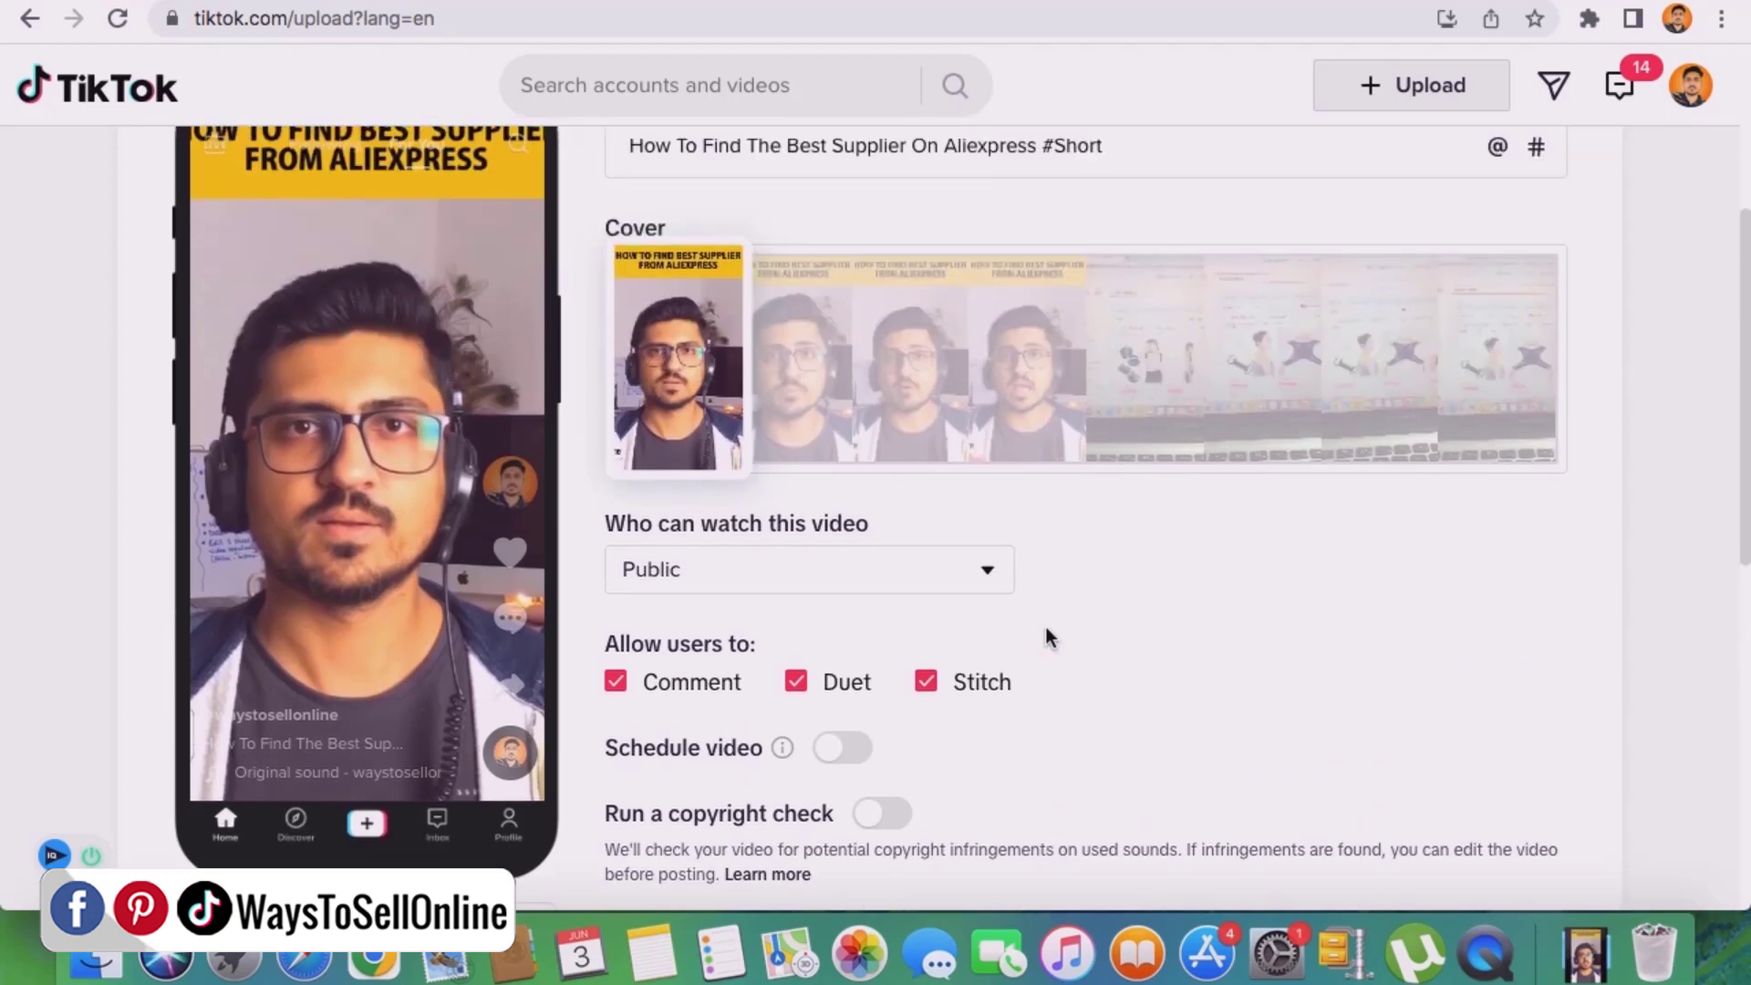
{"action": "scroll", "coordinate": [1313, 689], "scroll_direction": "down", "scroll_amount": 2}
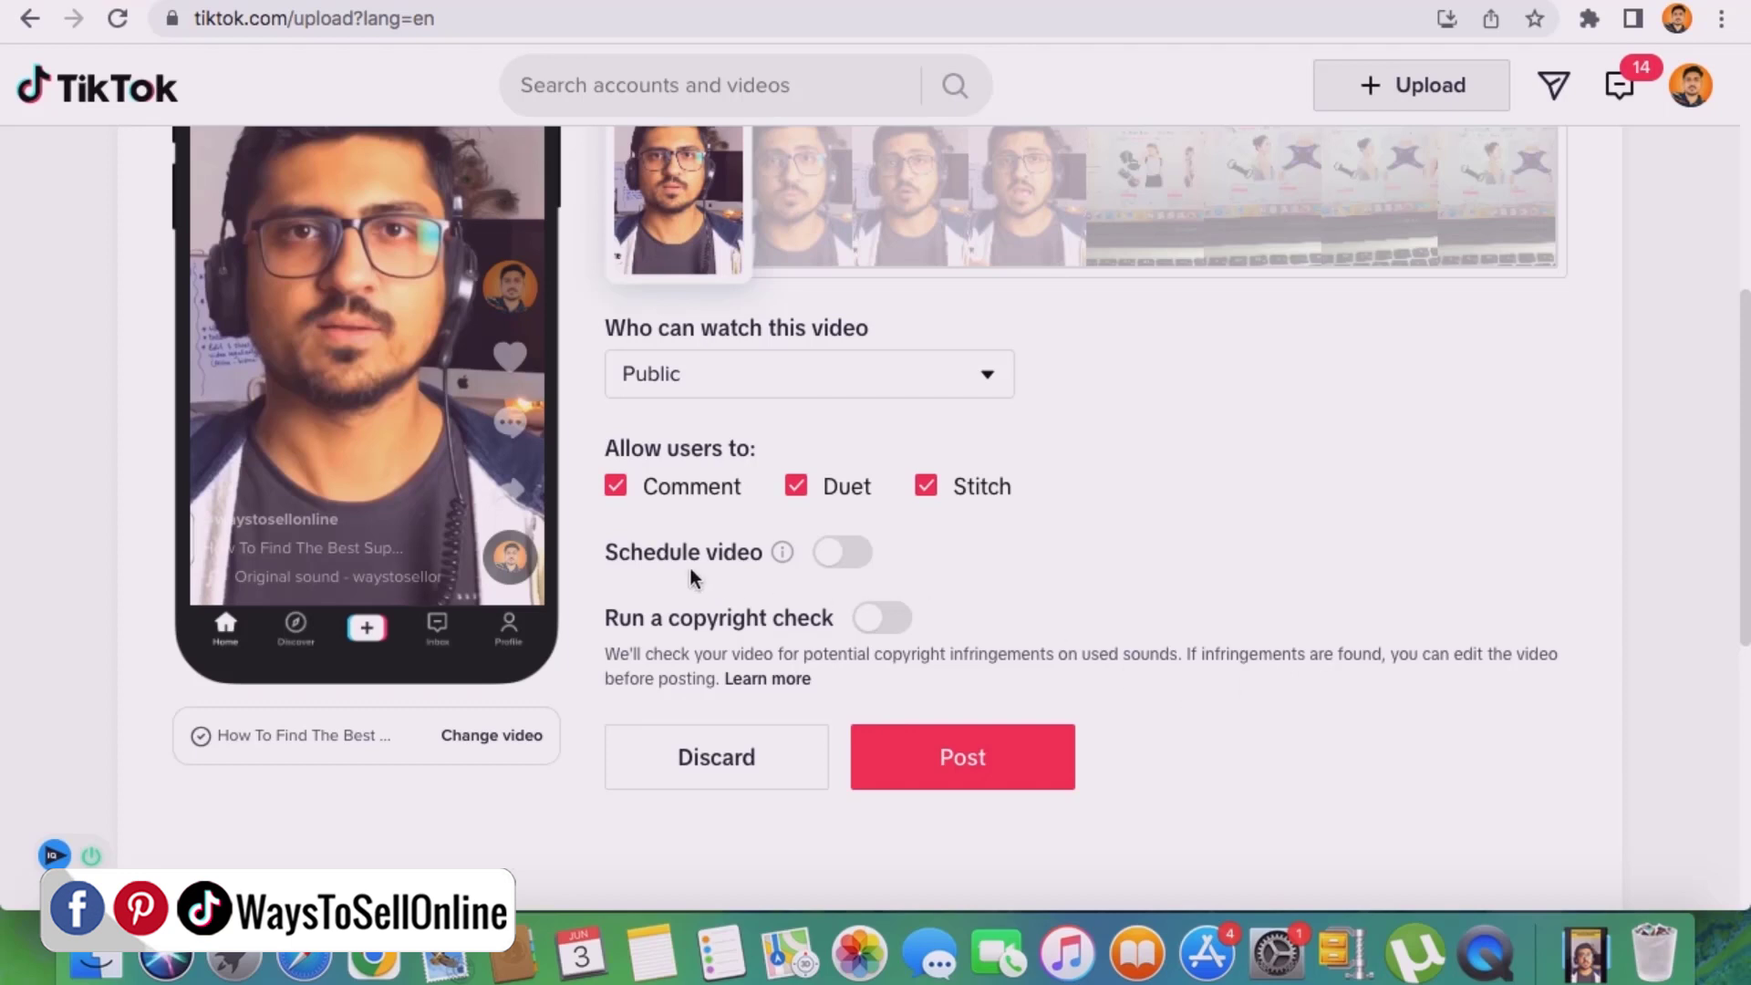
Turn on scheduling and set the TikTok post for June 7, 2023 at 19:15.
{"action": "left_click", "coordinate": [847, 554]}
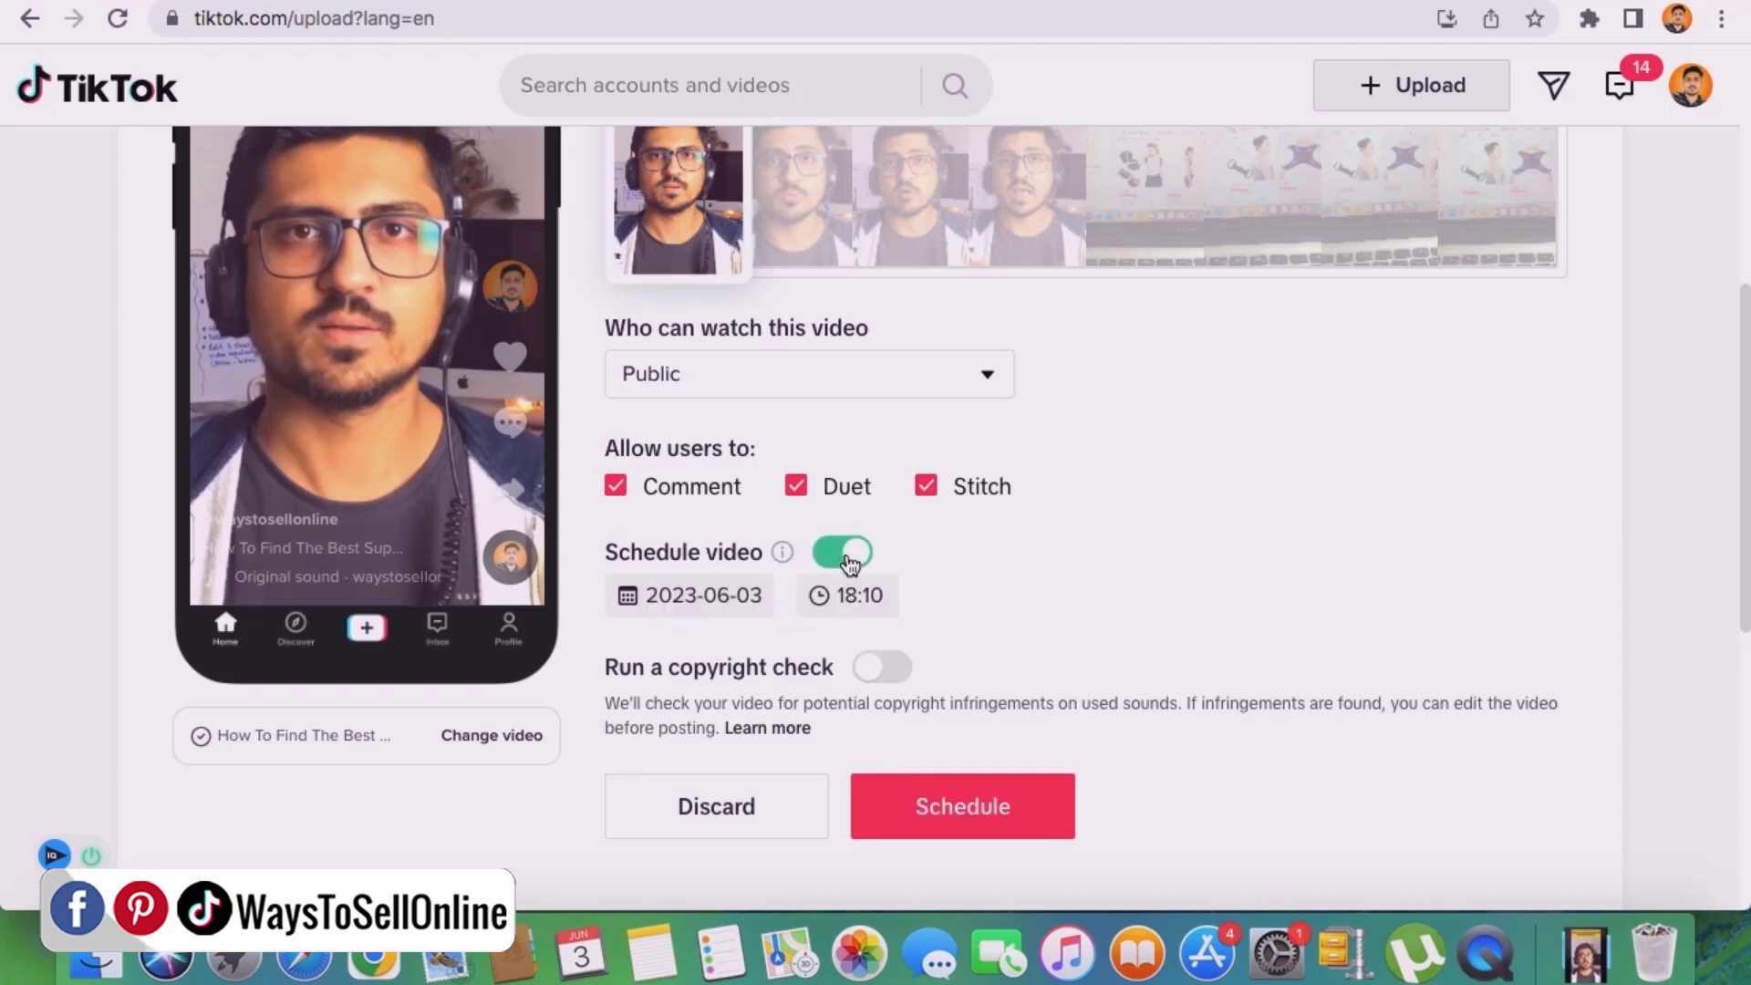
{"action": "left_click", "coordinate": [734, 608]}
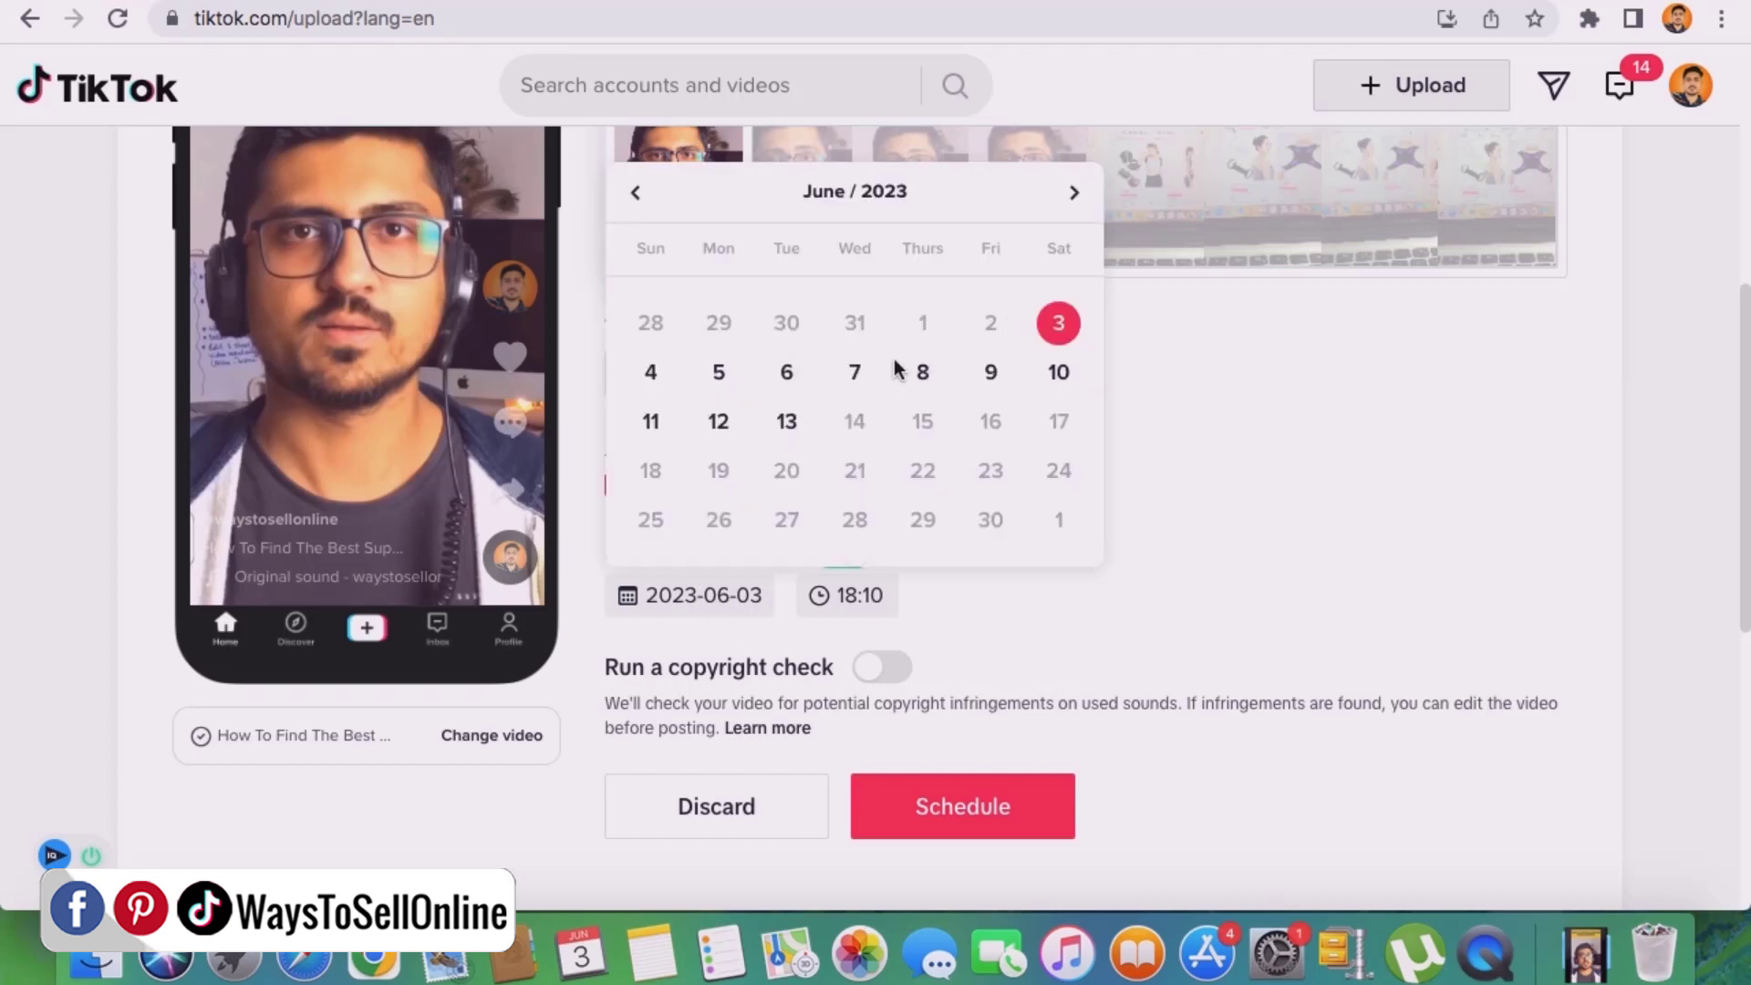
{"action": "left_click", "coordinate": [868, 375]}
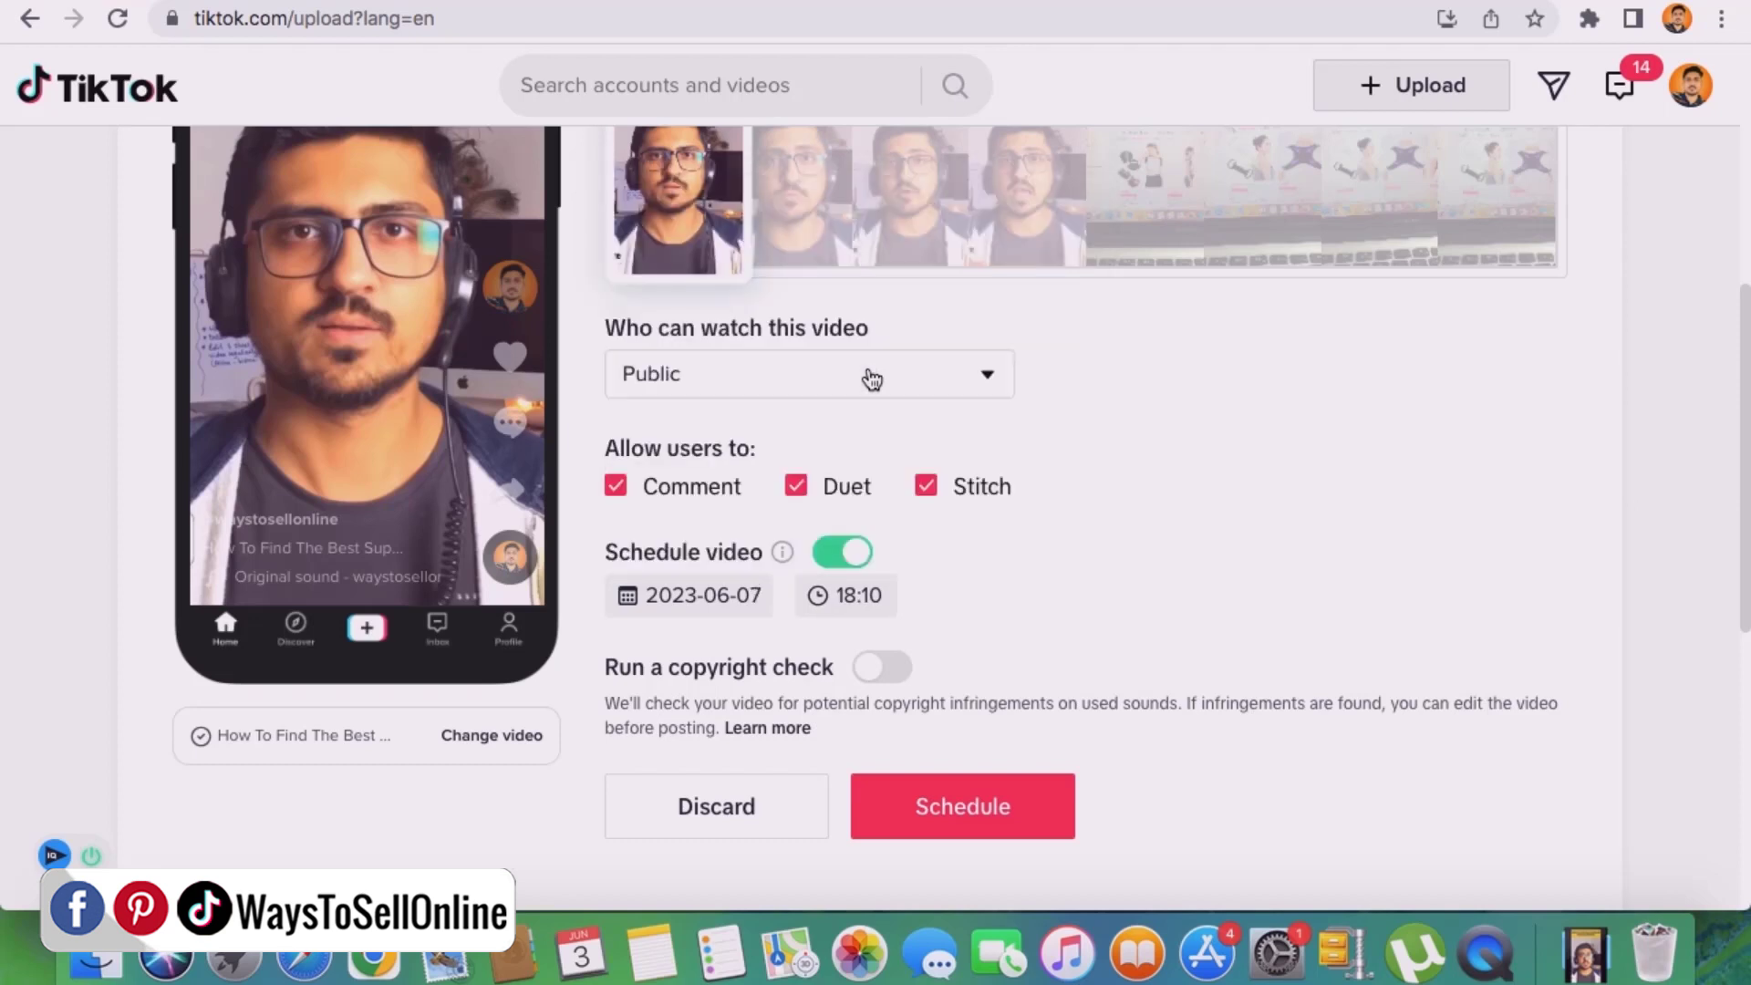
{"action": "left_click", "coordinate": [866, 595]}
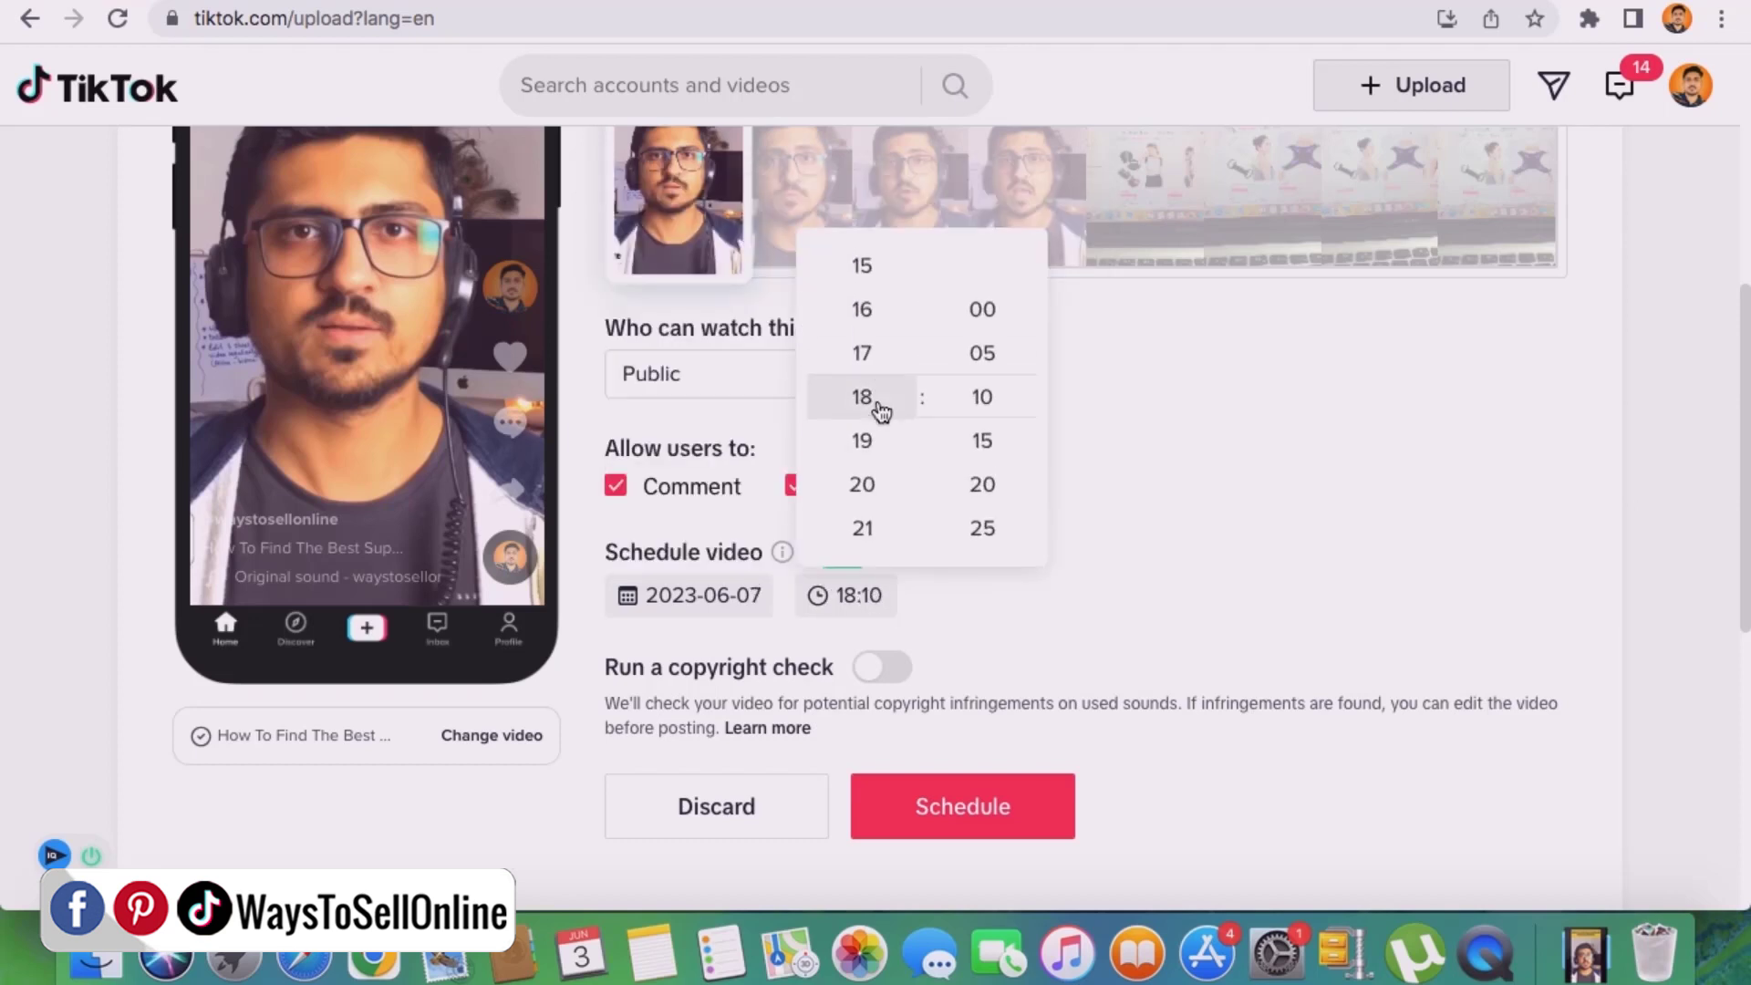
{"action": "left_click", "coordinate": [874, 445]}
{"action": "left_click", "coordinate": [977, 442]}
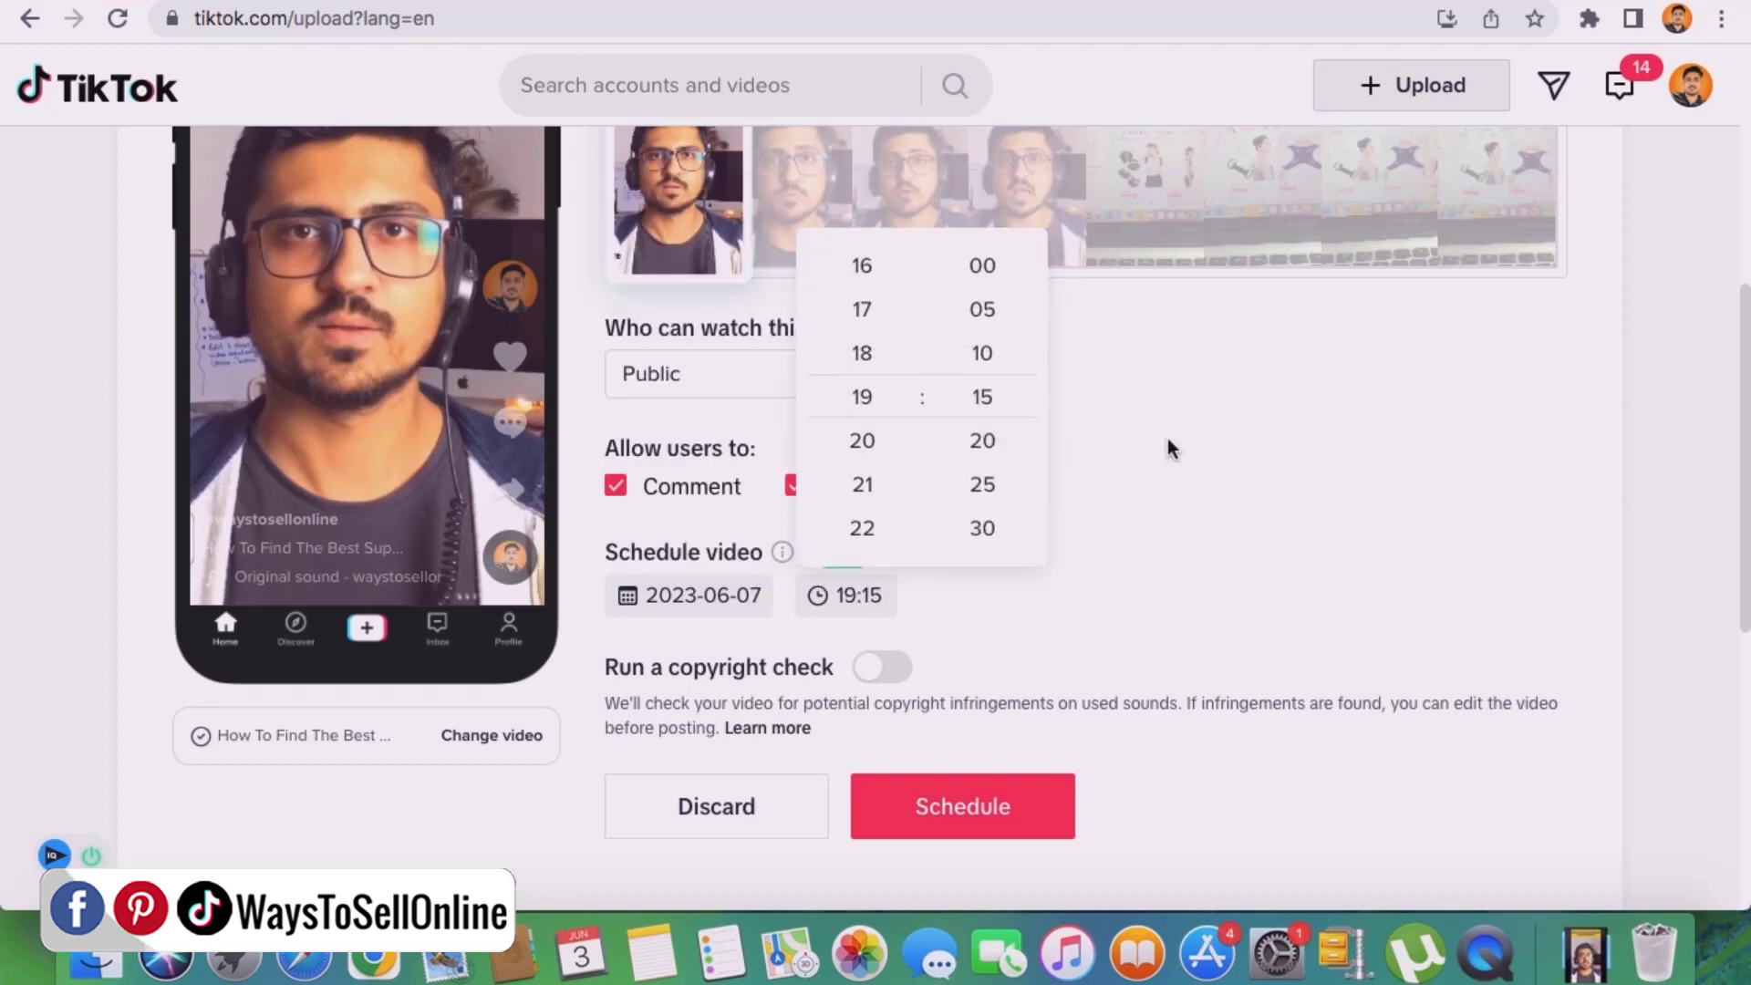
{"action": "left_click", "coordinate": [1254, 451]}
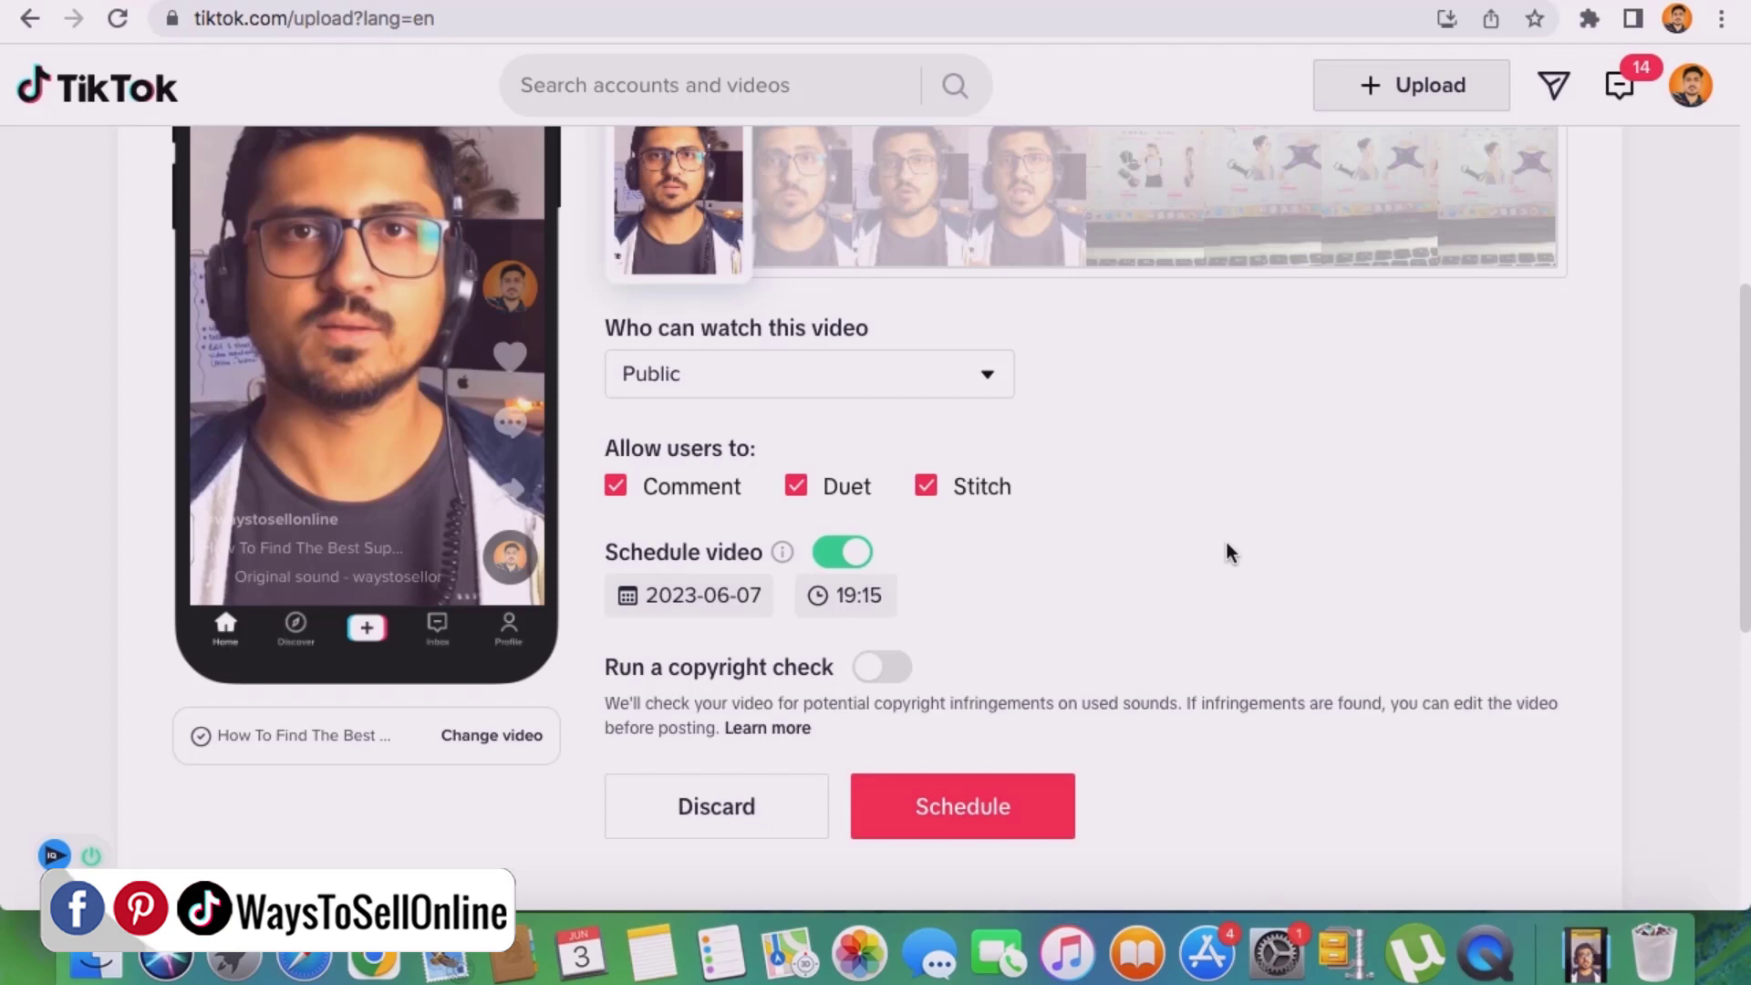
{"action": "scroll", "coordinate": [1226, 545], "scroll_direction": "up", "scroll_amount": 6}
{"action": "scroll", "coordinate": [1225, 543], "scroll_direction": "up", "scroll_amount": 1}
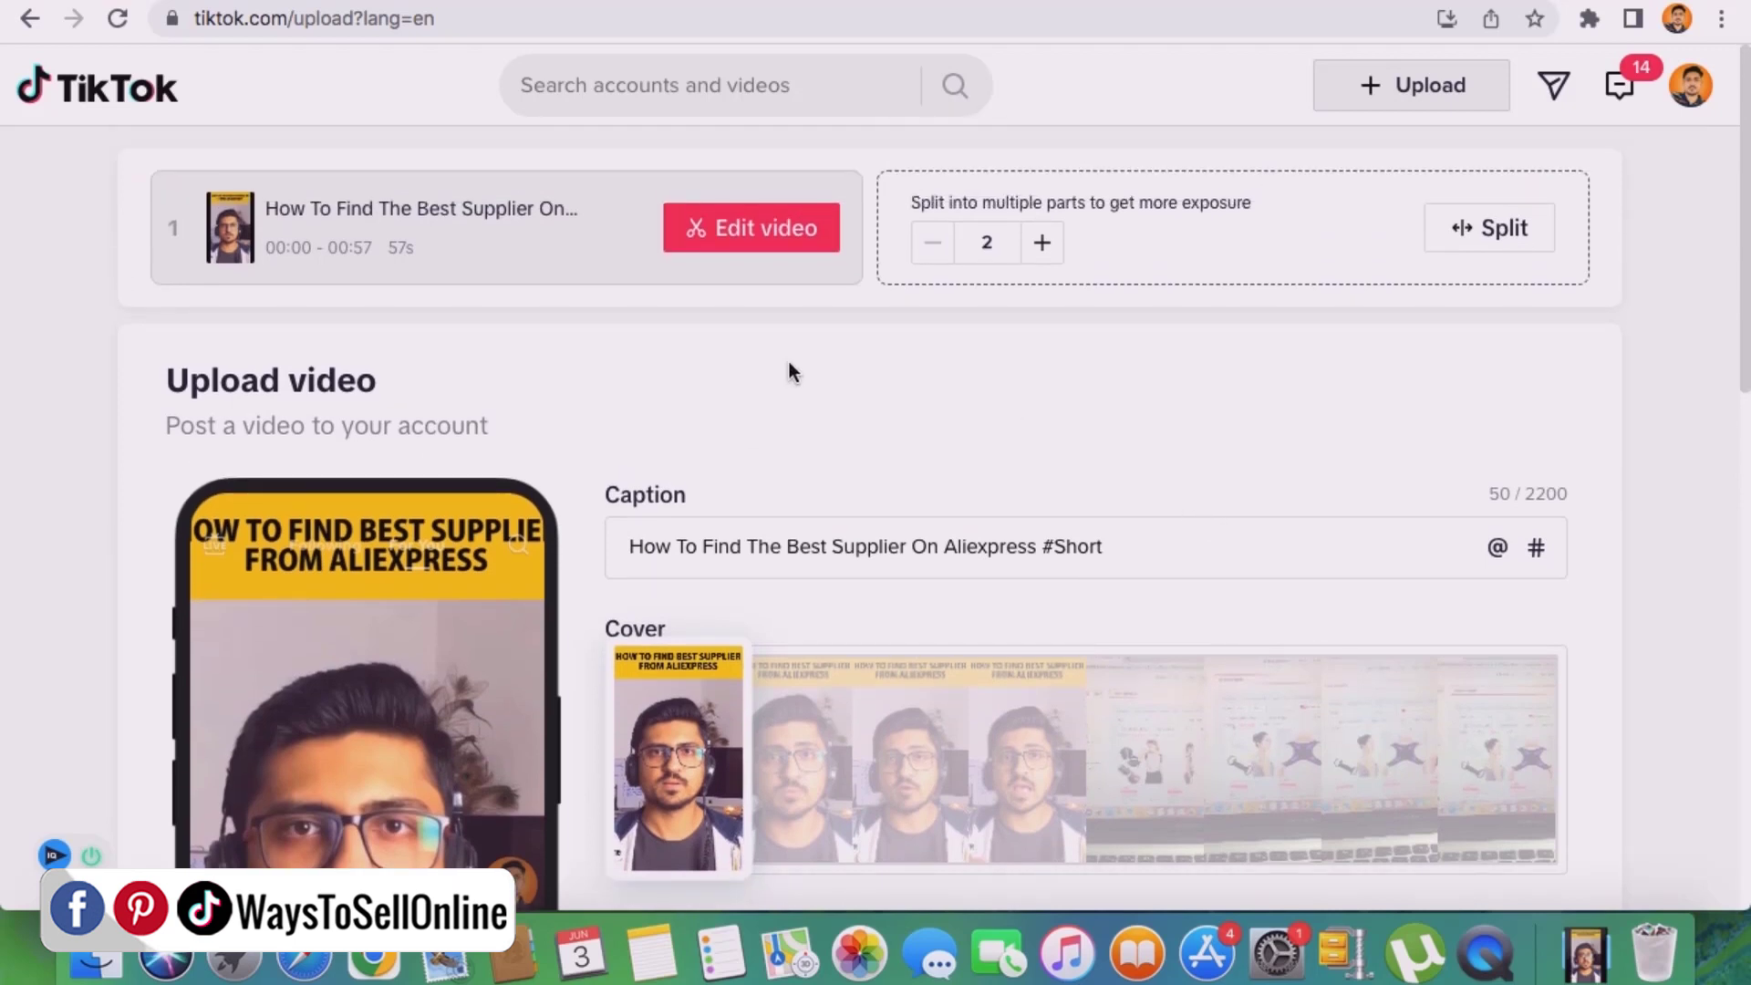
Open the Visibility options of the unlisted 'fill out the shipment excel' video in YouTube Studio.
{"action": "left_click", "coordinate": [228, 9]}
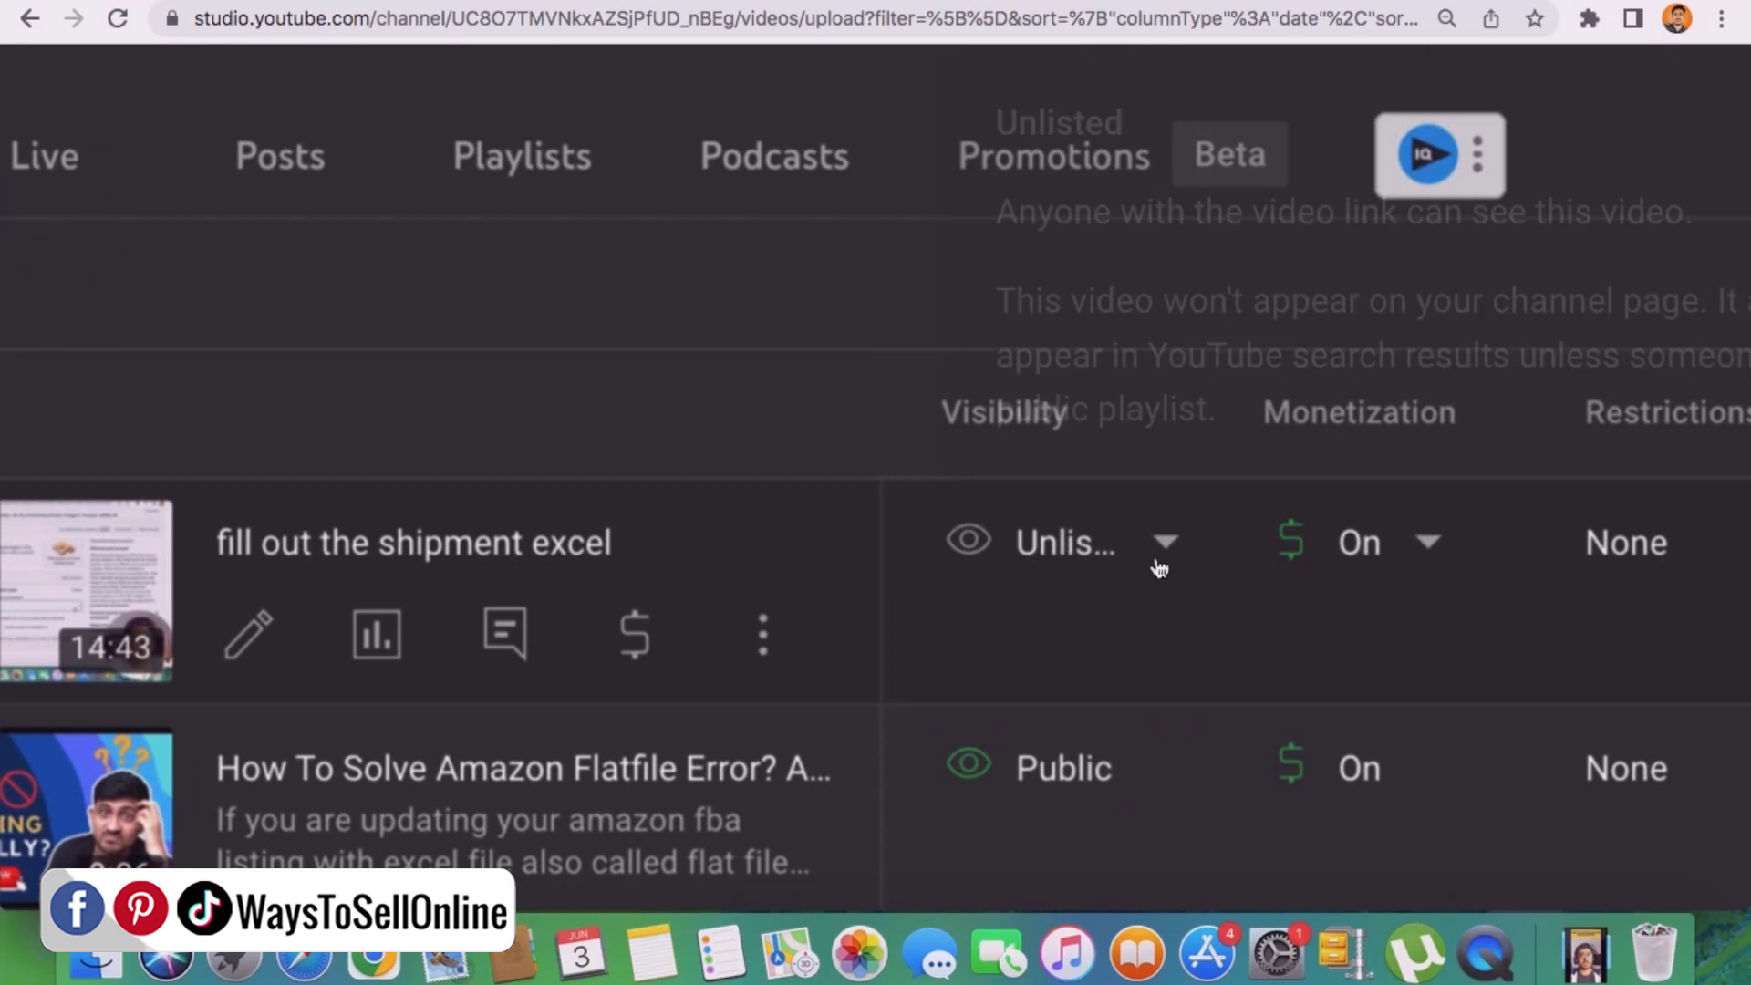
{"action": "left_click", "coordinate": [1164, 540]}
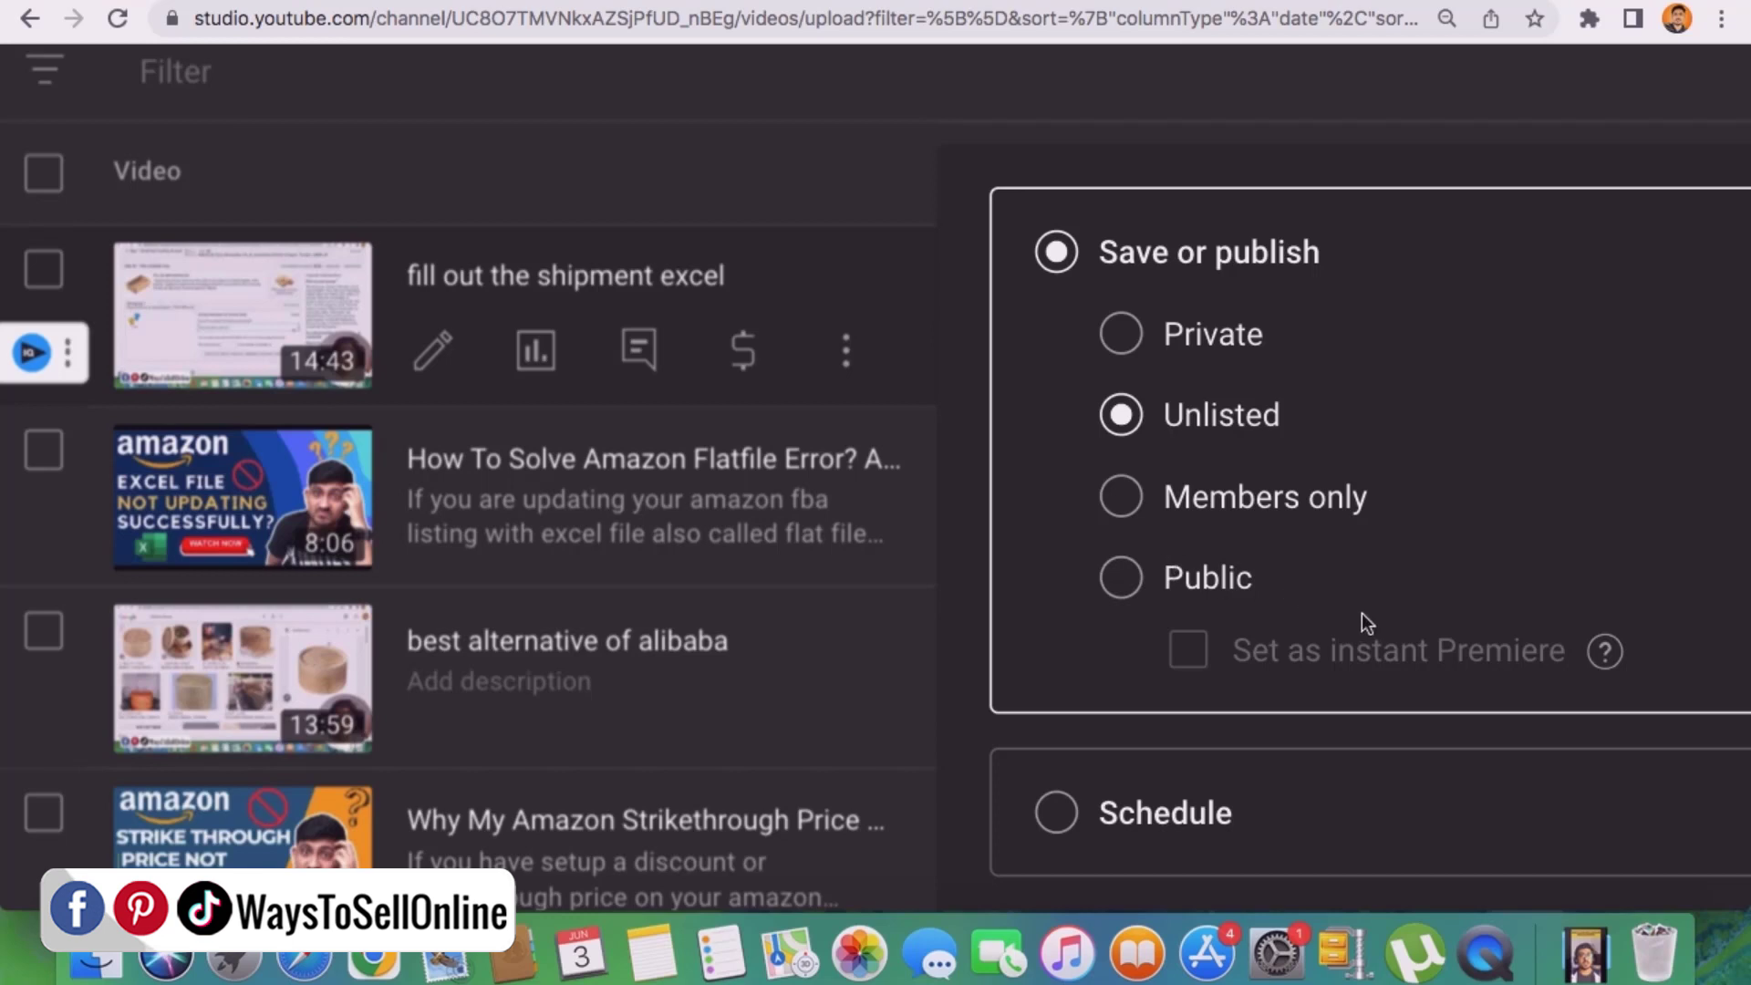
{"action": "scroll", "coordinate": [1360, 611], "scroll_direction": "down", "scroll_amount": 3}
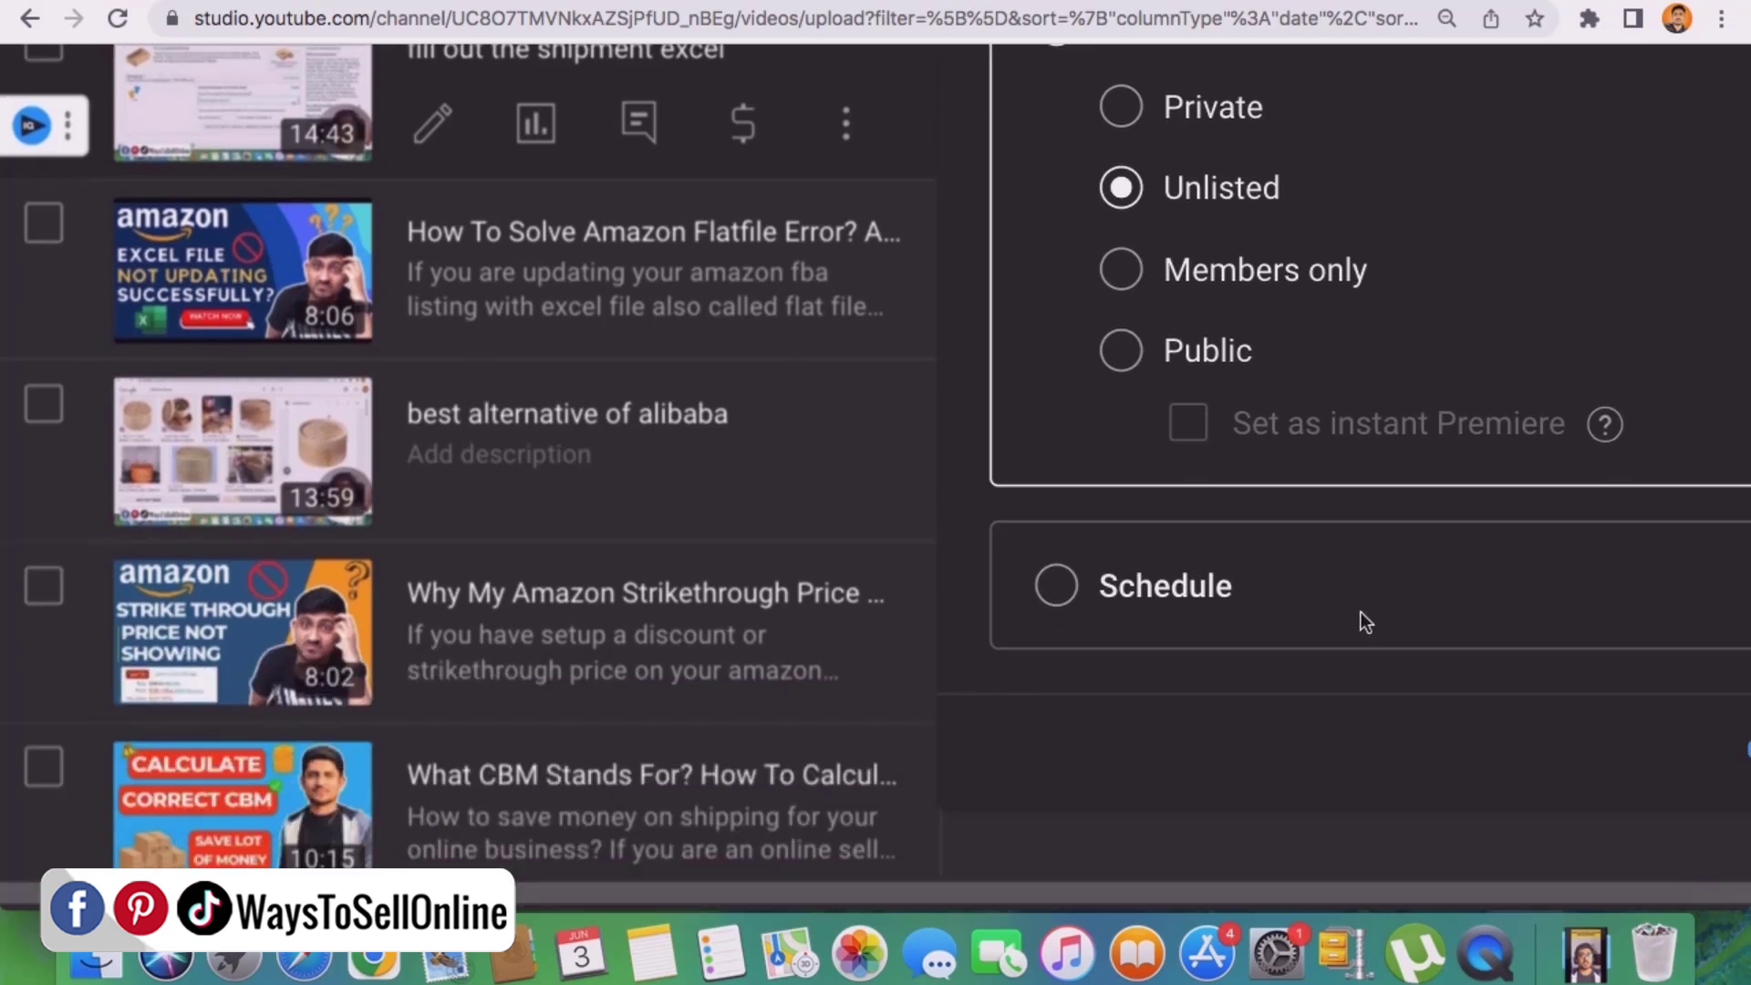
Schedule the YouTube video for Jun 7, 2023 at 1:45 AM, then close the Canva template preview.
{"action": "left_click", "coordinate": [1056, 589]}
{"action": "scroll", "coordinate": [1457, 594], "scroll_direction": "right", "scroll_amount": 5}
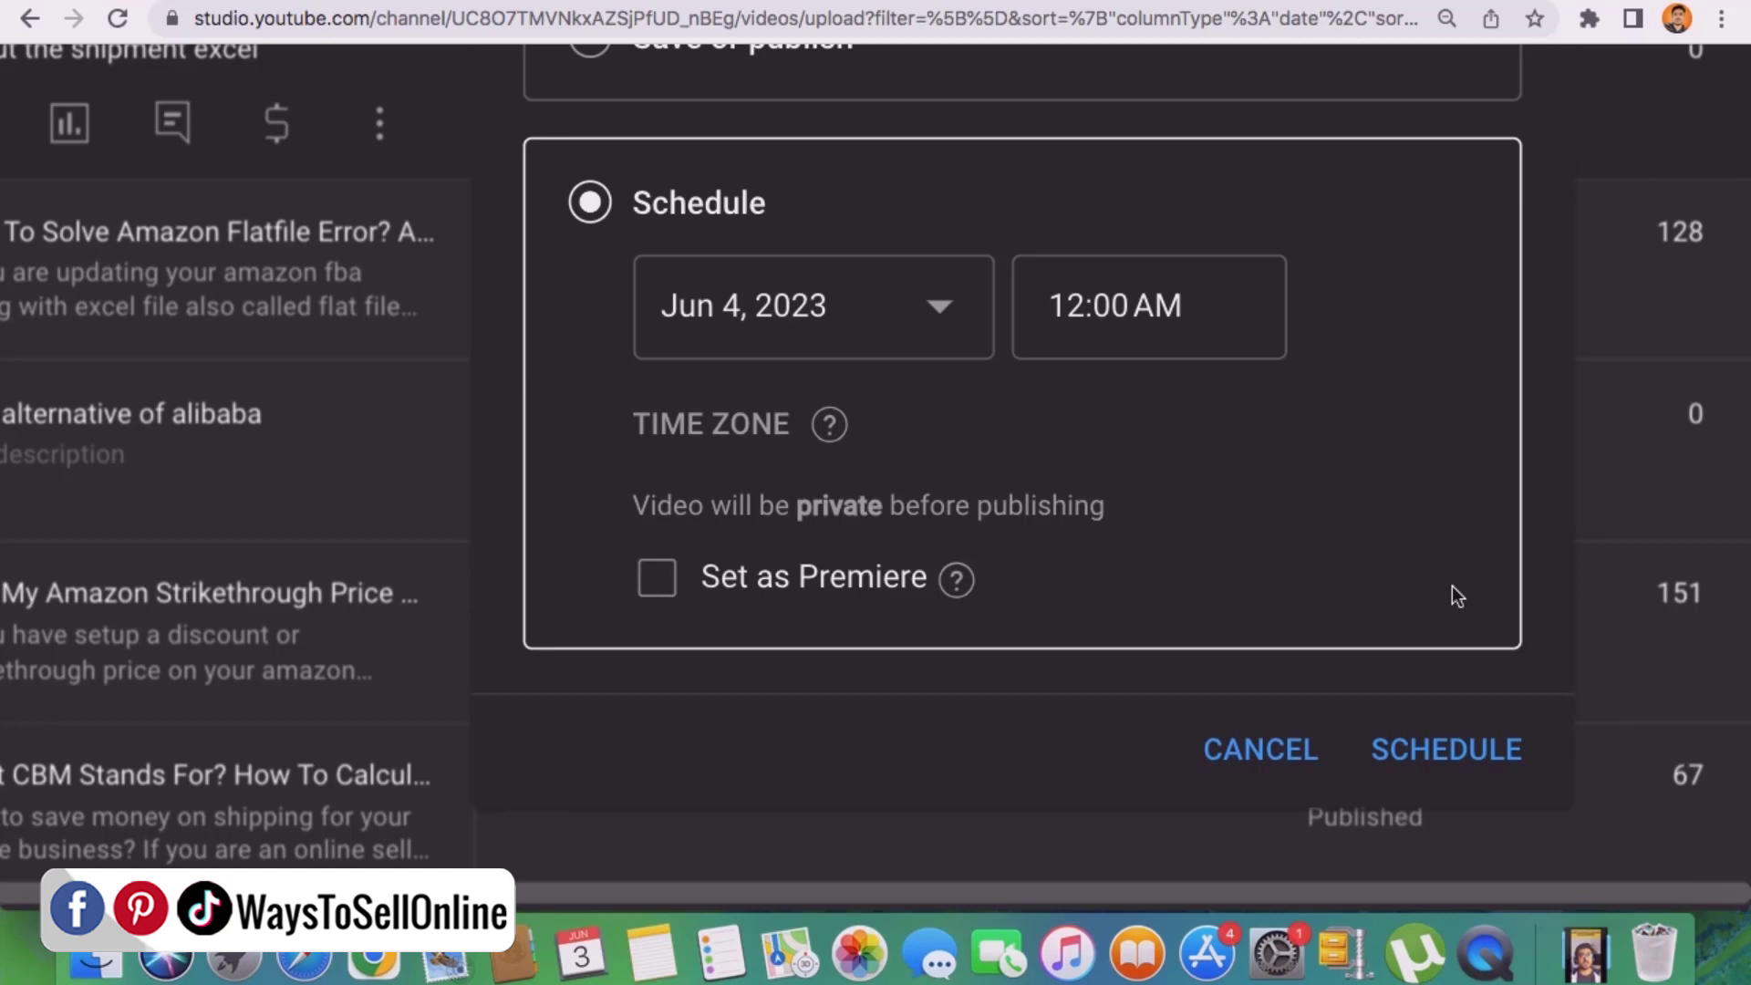
{"action": "left_click", "coordinate": [939, 308]}
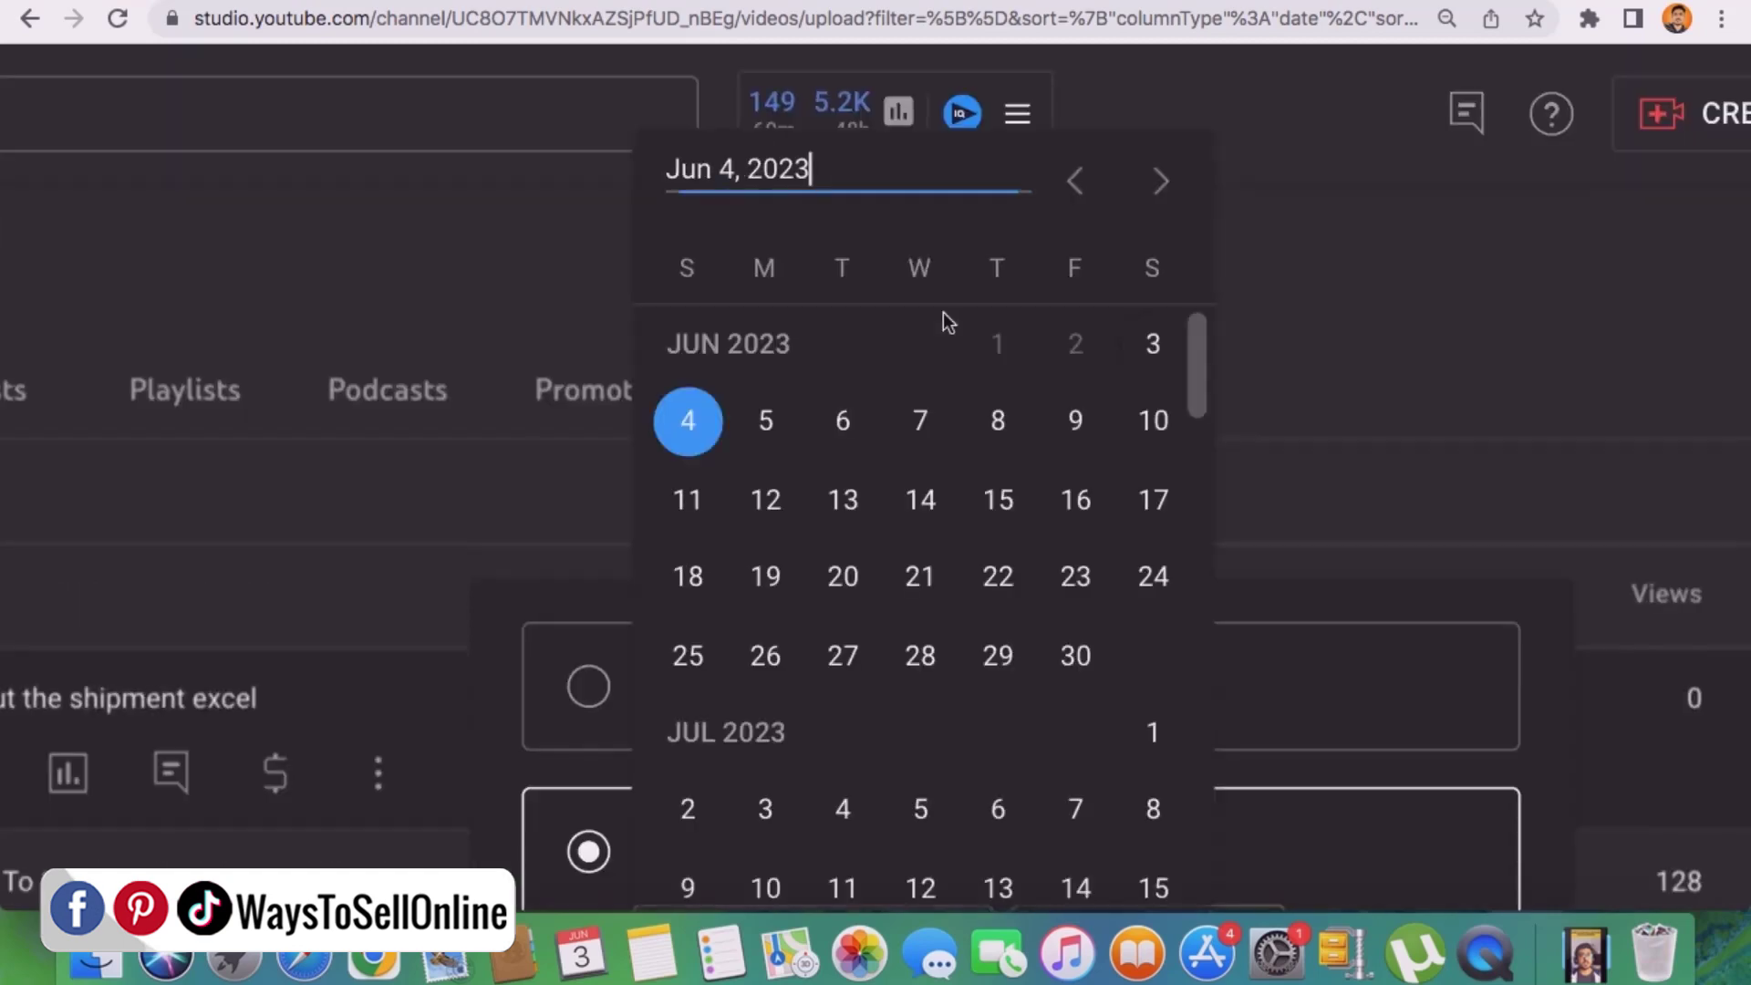
{"action": "left_click", "coordinate": [922, 430]}
{"action": "scroll", "coordinate": [1074, 626], "scroll_direction": "down", "scroll_amount": 4}
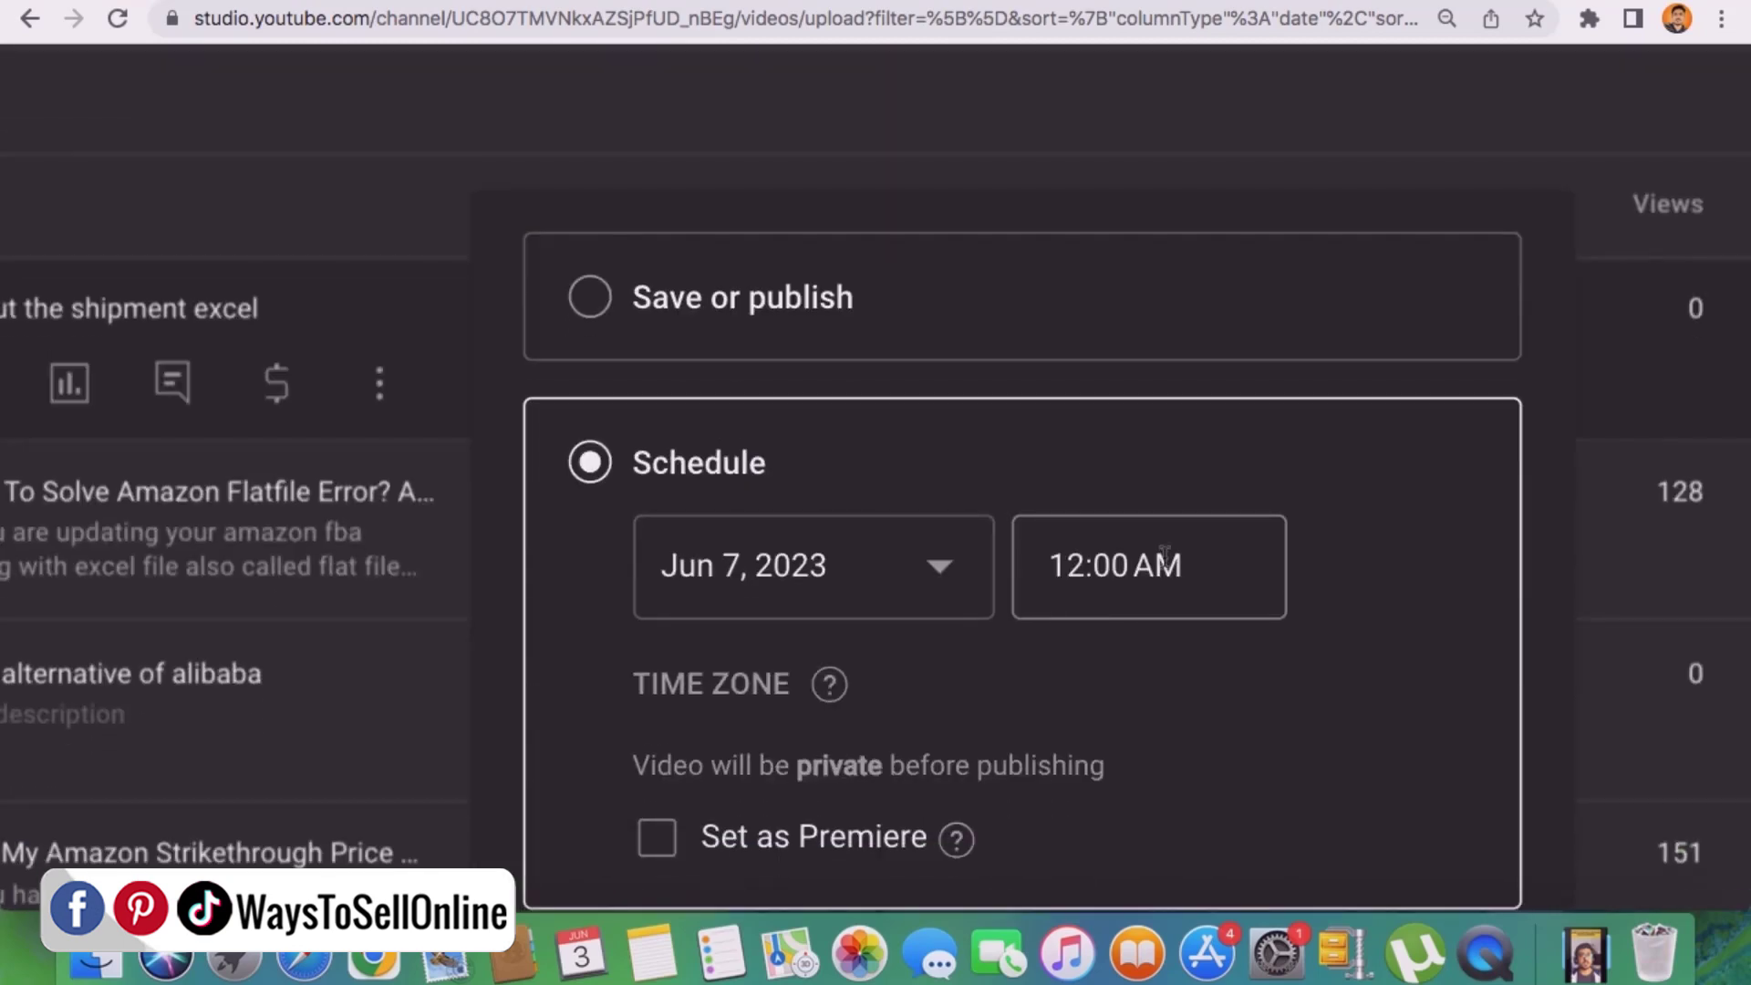
{"action": "left_click", "coordinate": [1160, 560]}
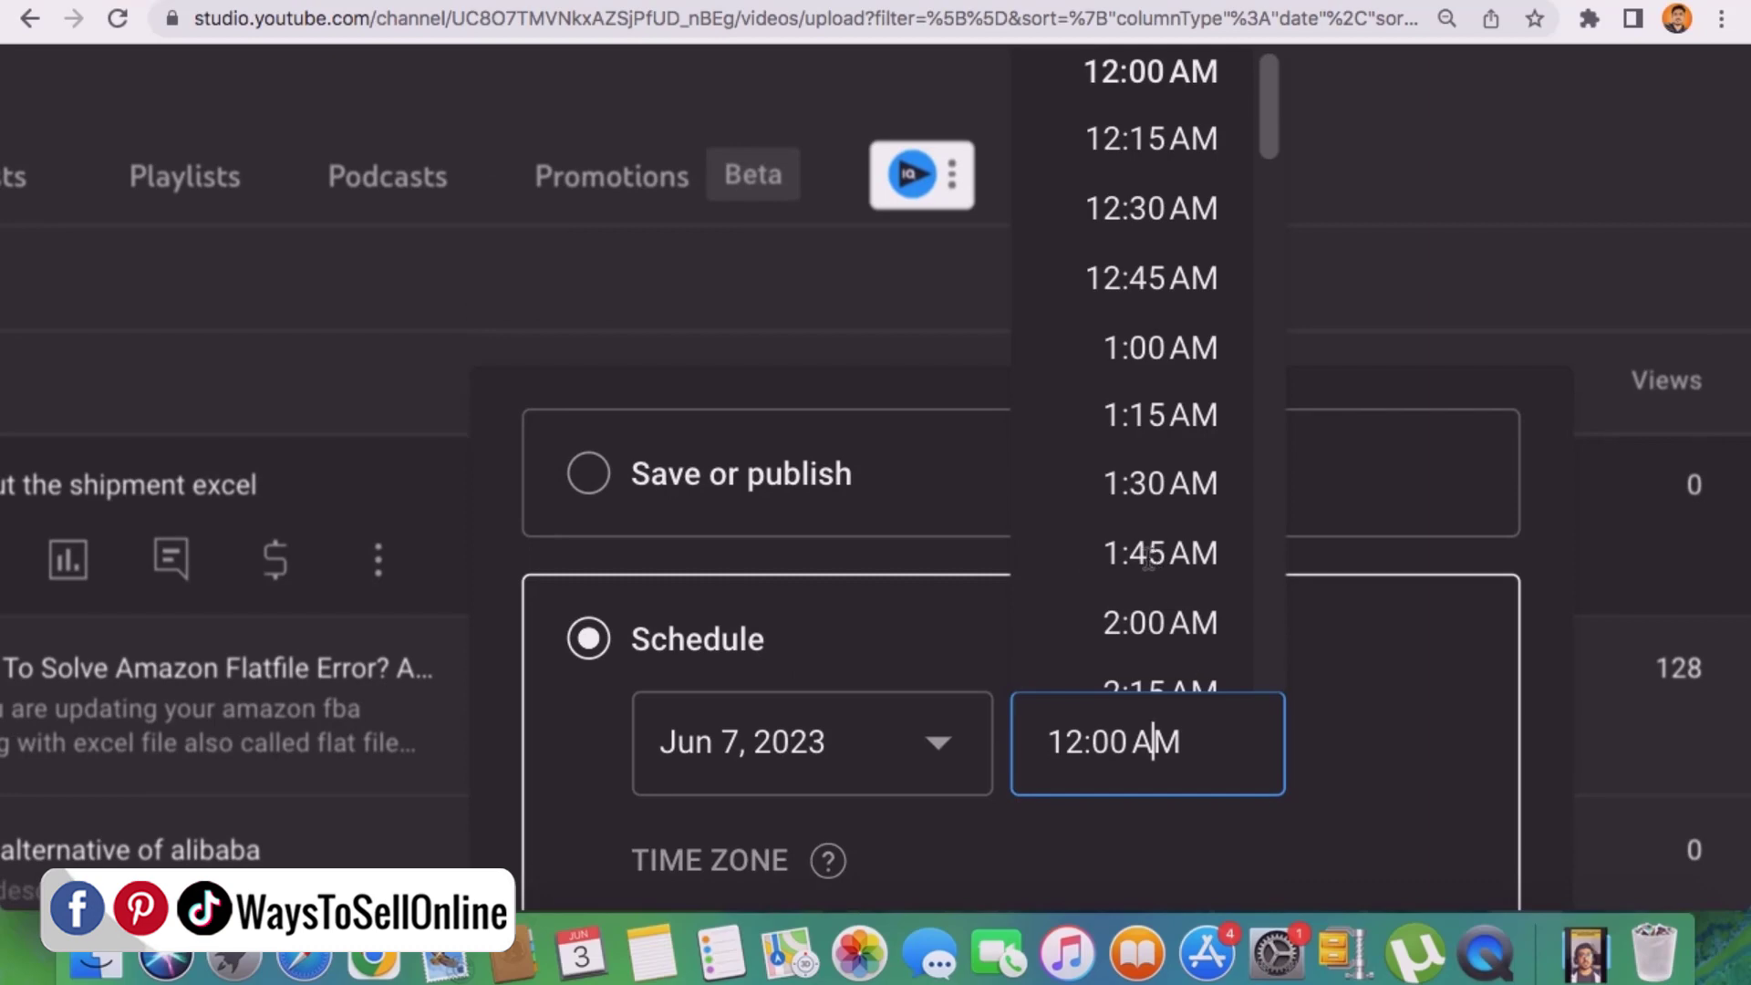
{"action": "left_click", "coordinate": [1148, 558]}
{"action": "scroll", "coordinate": [1458, 679], "scroll_direction": "down", "scroll_amount": 5}
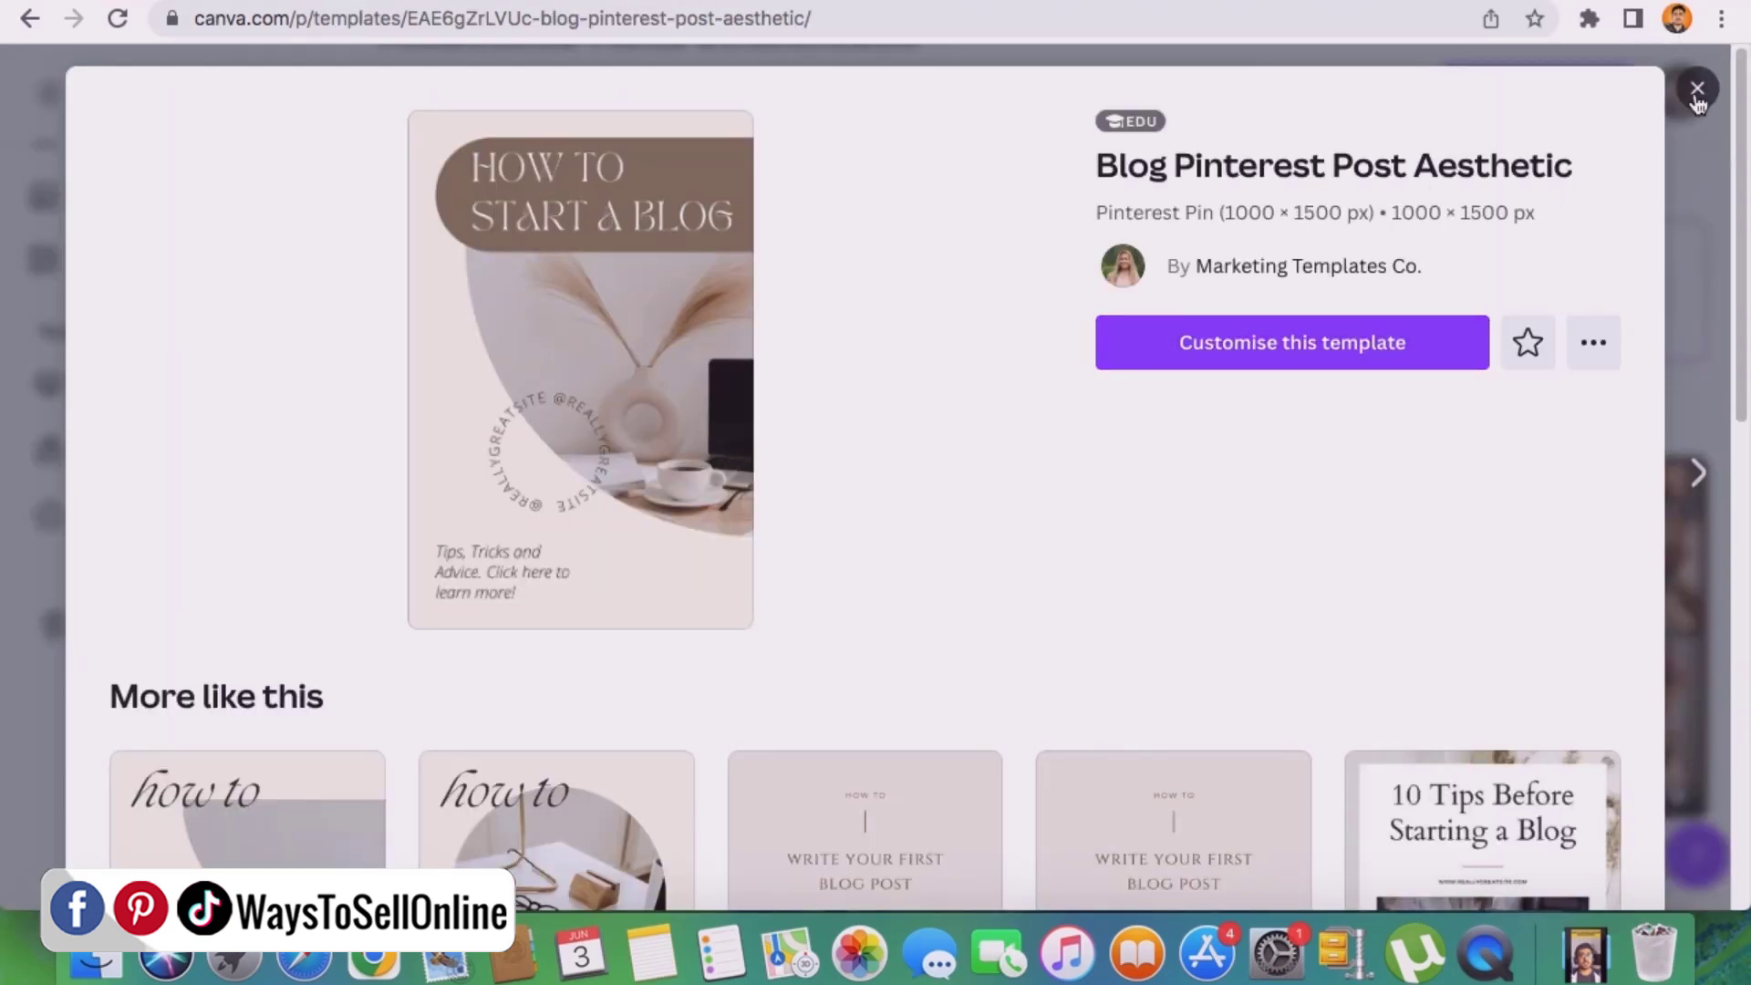
{"action": "left_click", "coordinate": [1697, 96]}
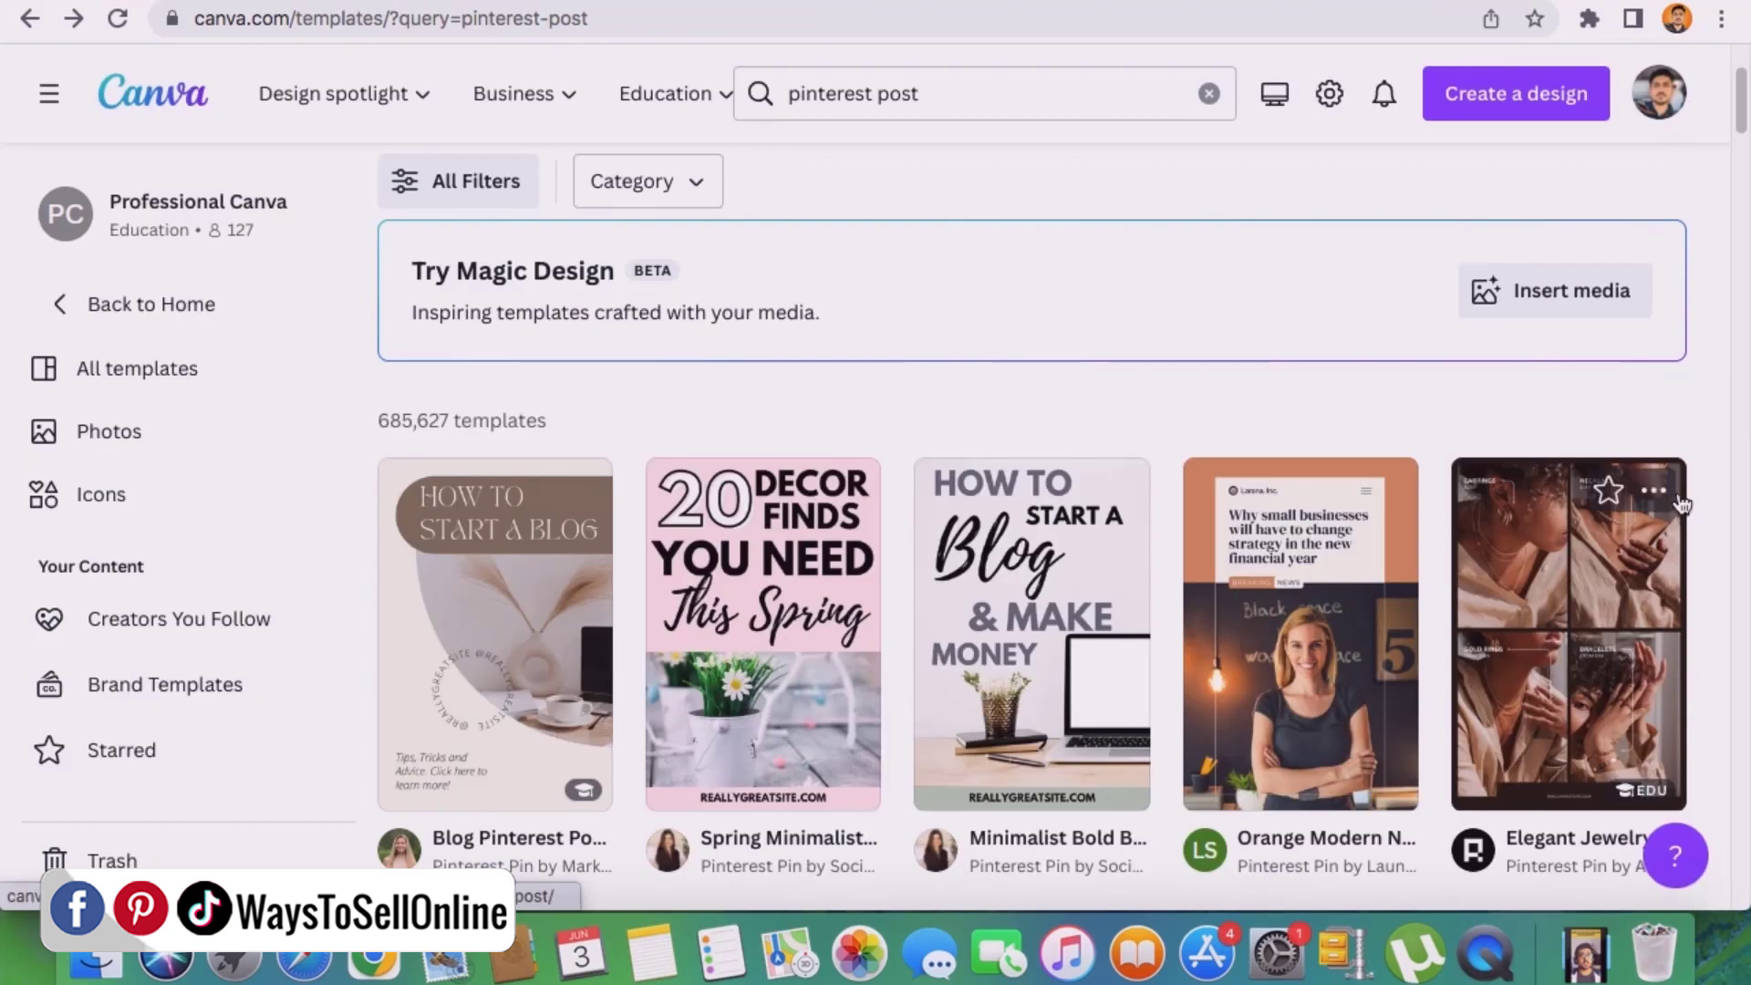